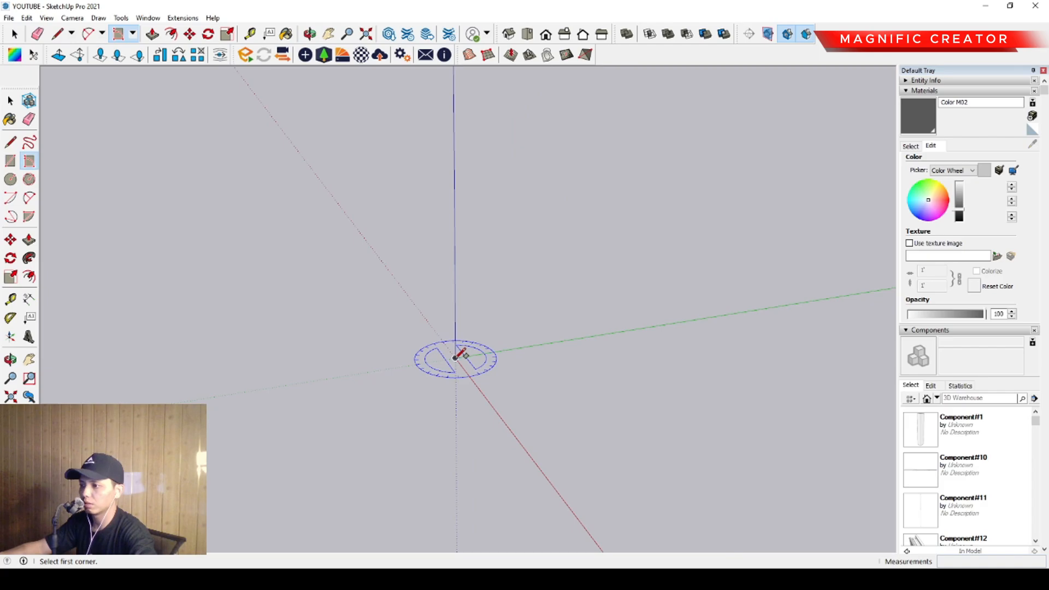
Draw a 350 mm wide rectangle on the ground from the origin, with its length along the red axis.
click(456, 358)
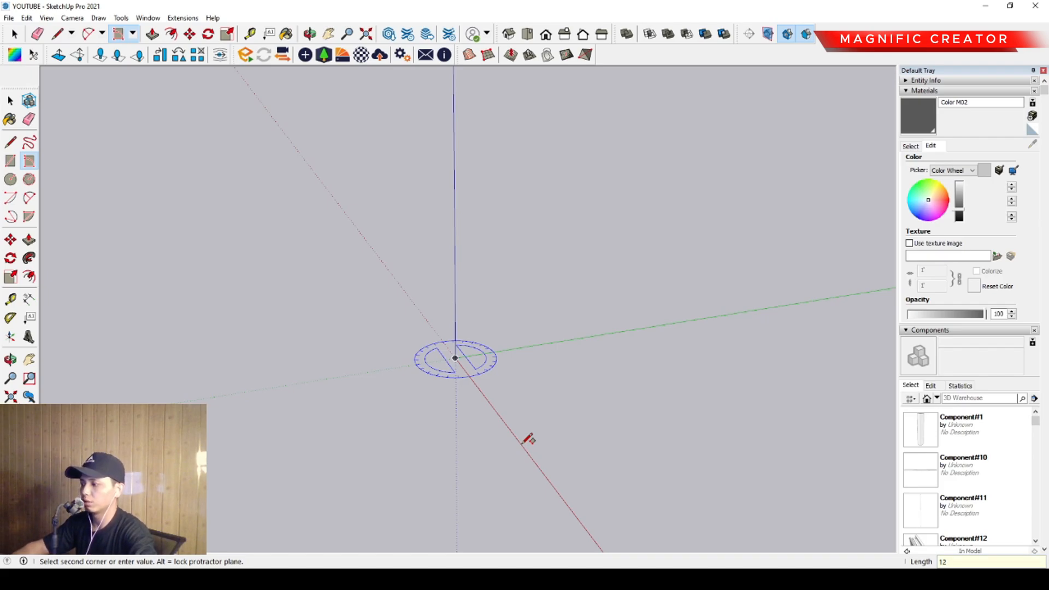
click(528, 439)
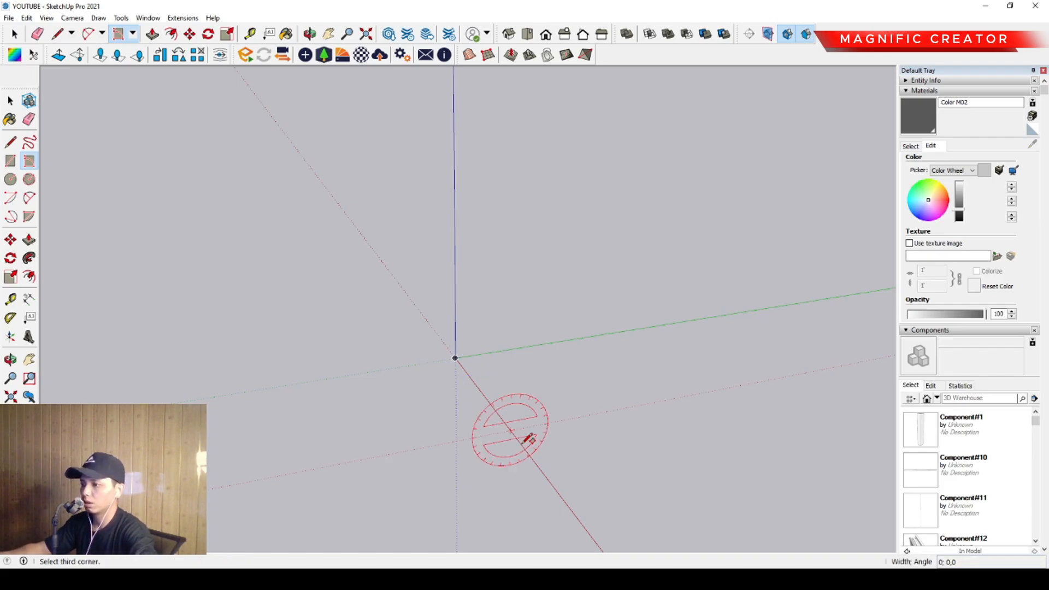
middle_drag(529, 436, 558, 417)
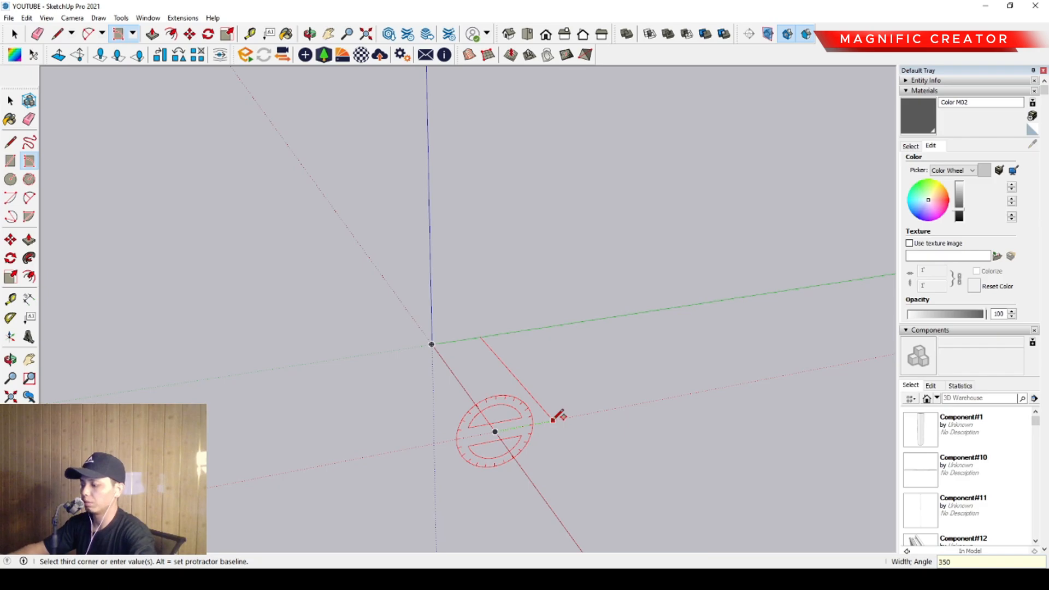
click(554, 419)
key(space)
middle_drag(518, 410, 548, 351)
Extrude the rectangle upward 1800 mm with Push/Pull to form the cabinet body.
click(483, 365)
scroll(488, 372, up, 3)
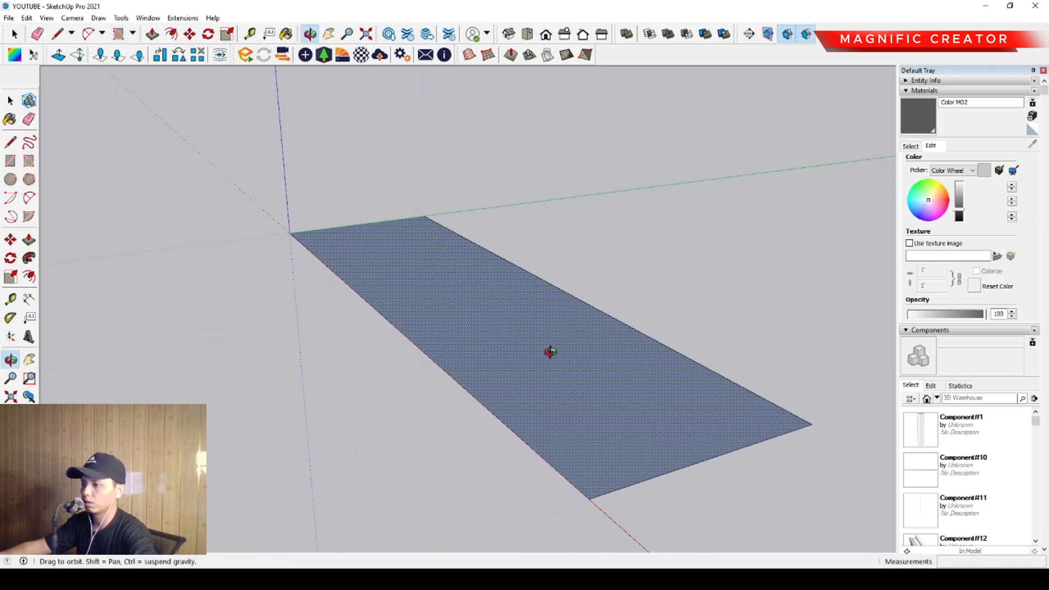
click(30, 240)
scroll(492, 323, down, 2)
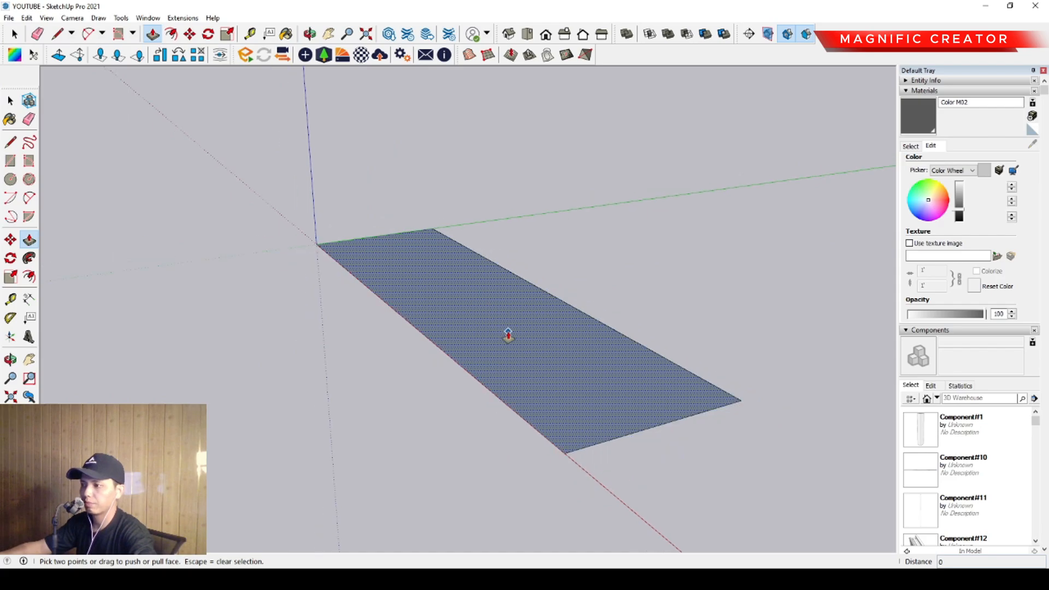
click(508, 335)
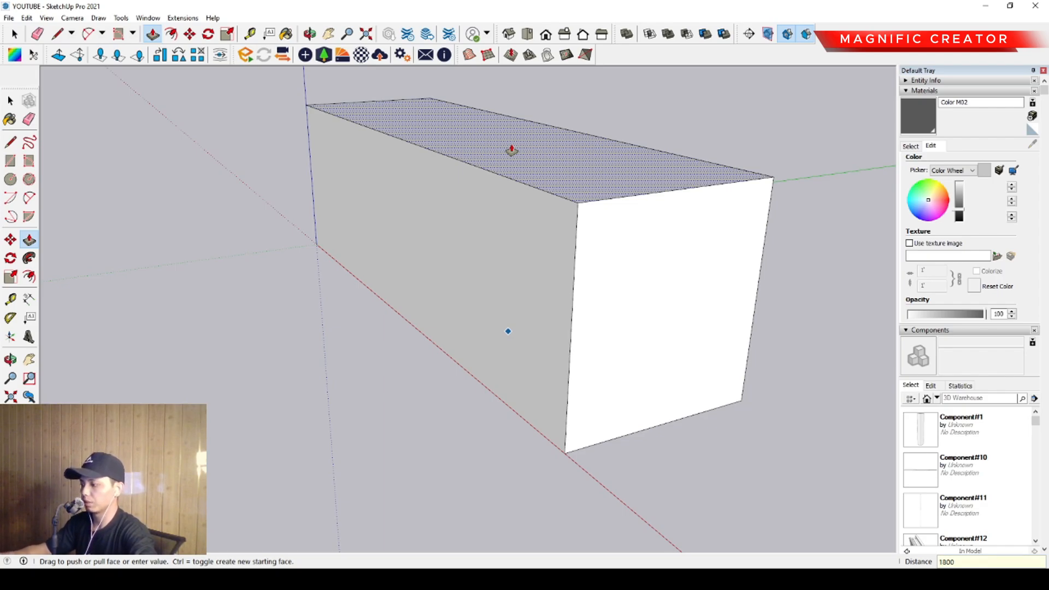
key(Return)
key(space)
middle_drag(607, 370, 485, 329)
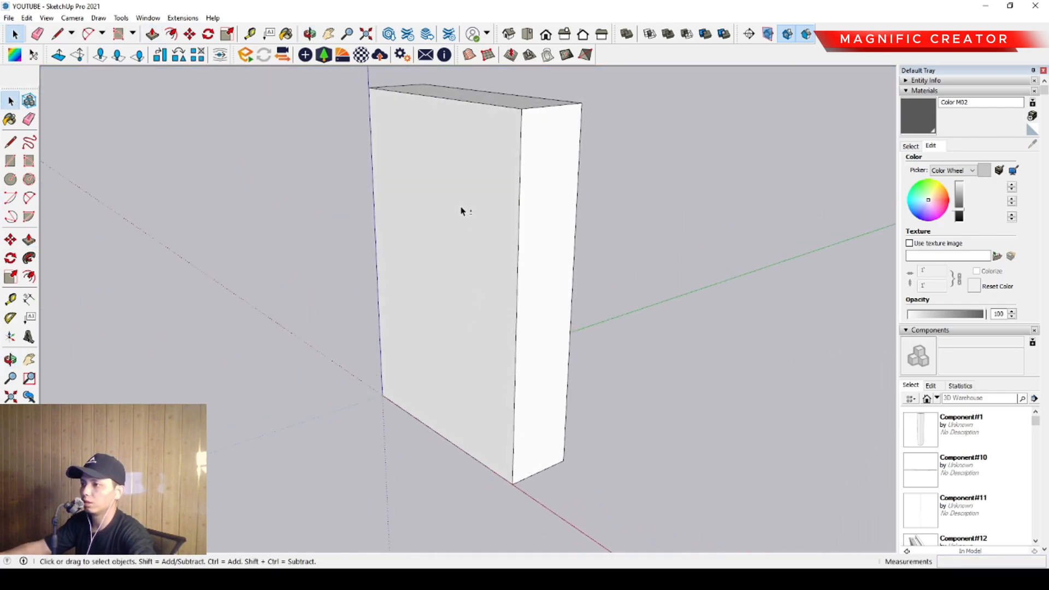
Place a horizontal guide on the cabinet's front face, 1200 mm below its top edge.
middle_drag(461, 211, 491, 220)
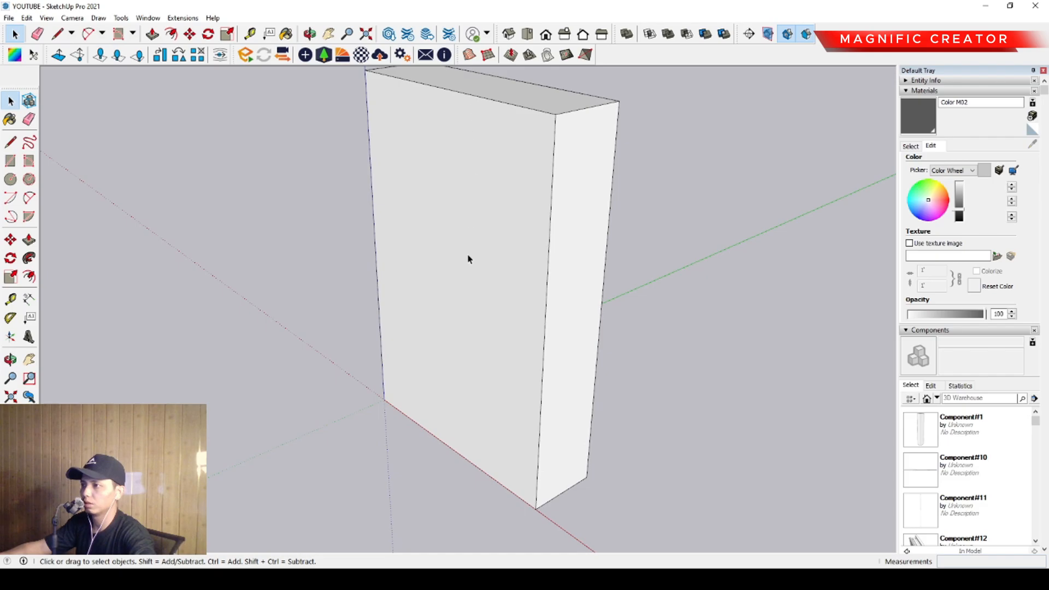
middle_drag(454, 131, 453, 159)
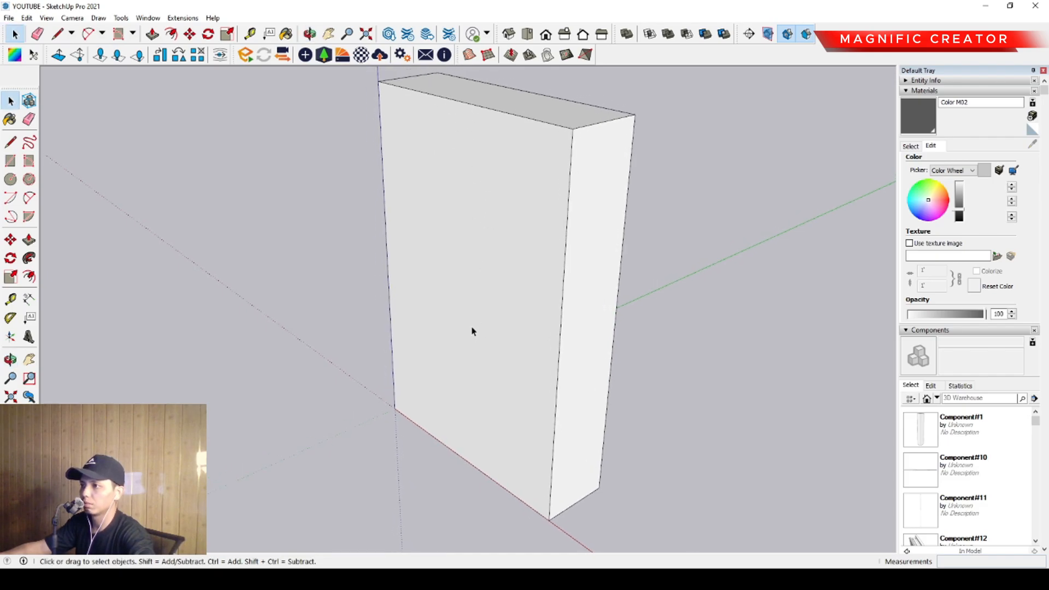
middle_drag(473, 332, 500, 274)
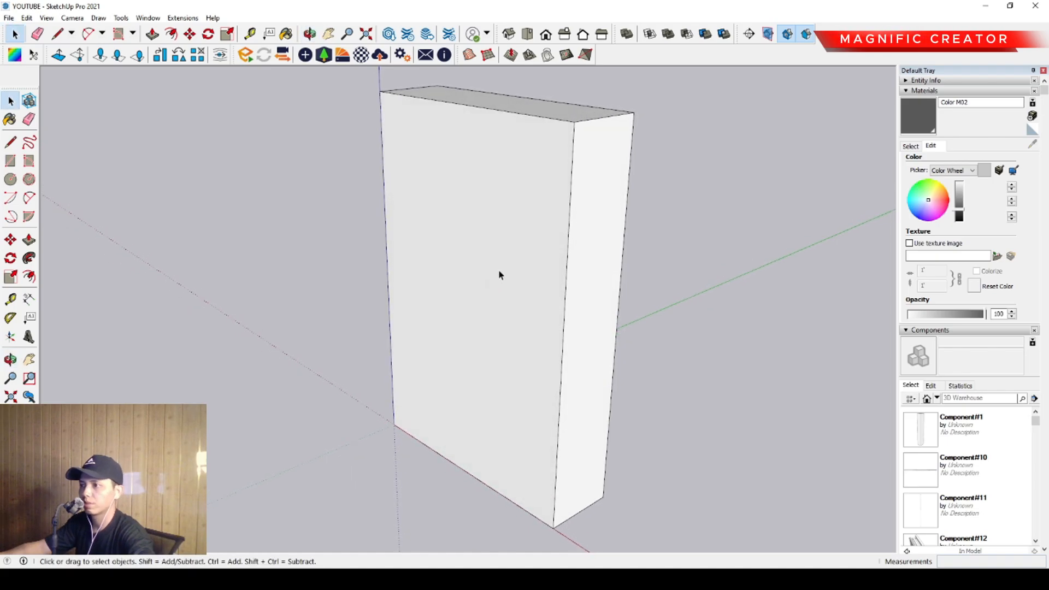
click(10, 300)
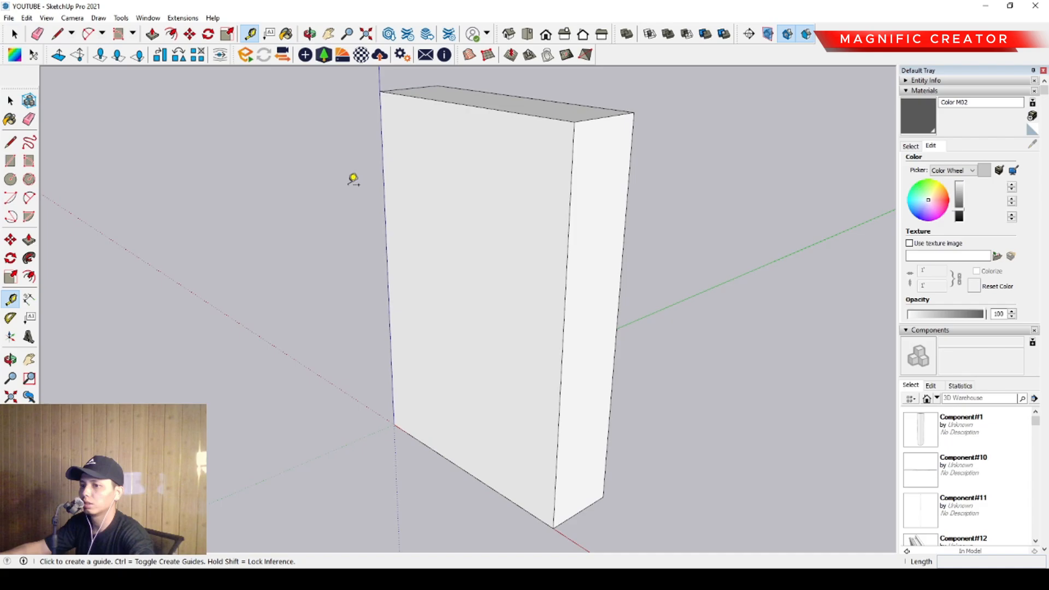
click(508, 110)
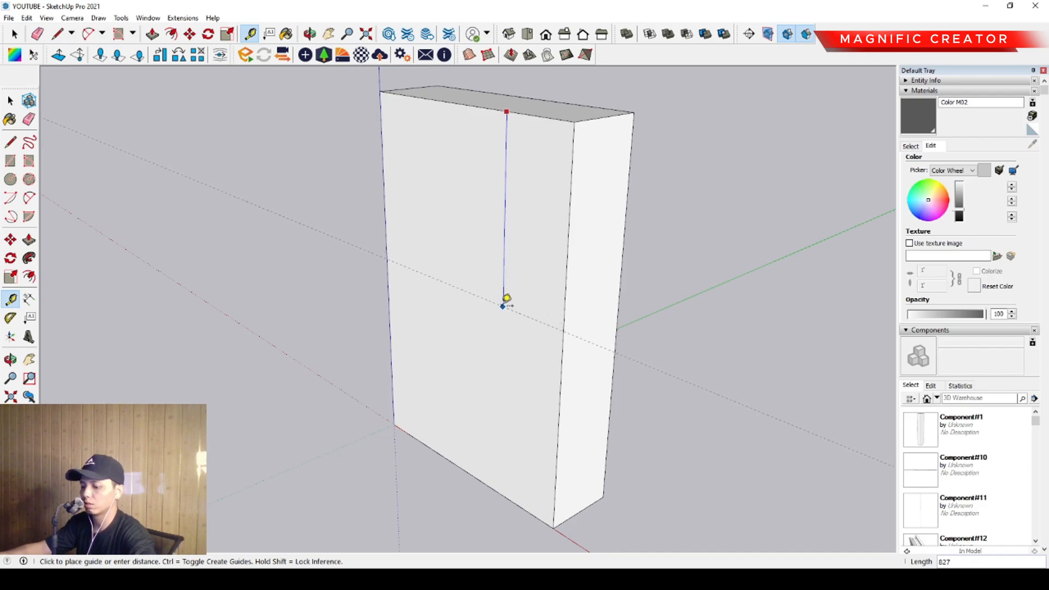
text(1)
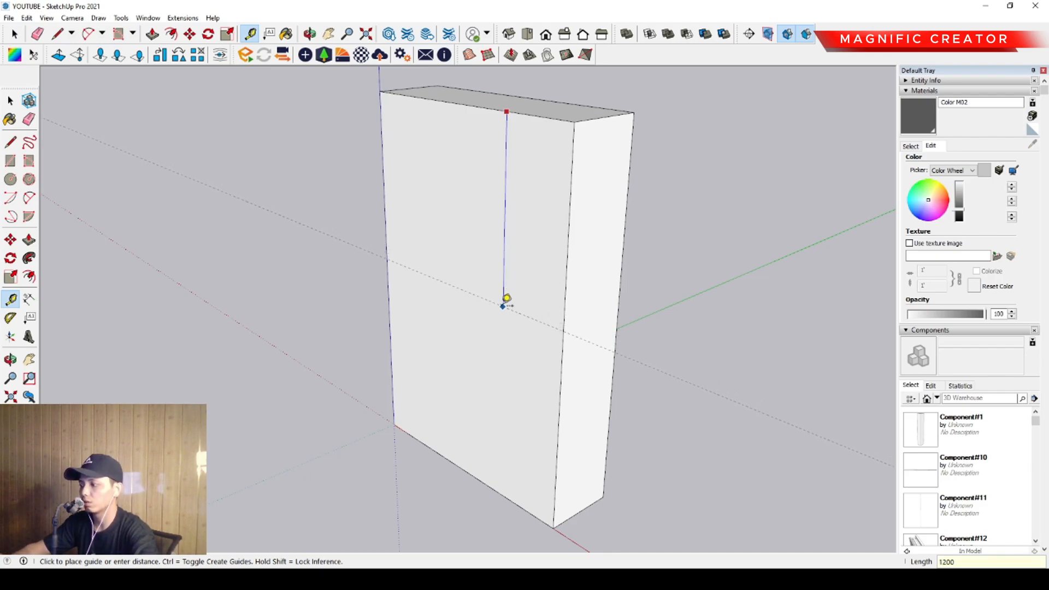
text(200)
key(Return)
key(space)
Draw a line along the guide across the full width of the front face to split it in two.
middle_drag(484, 222, 454, 214)
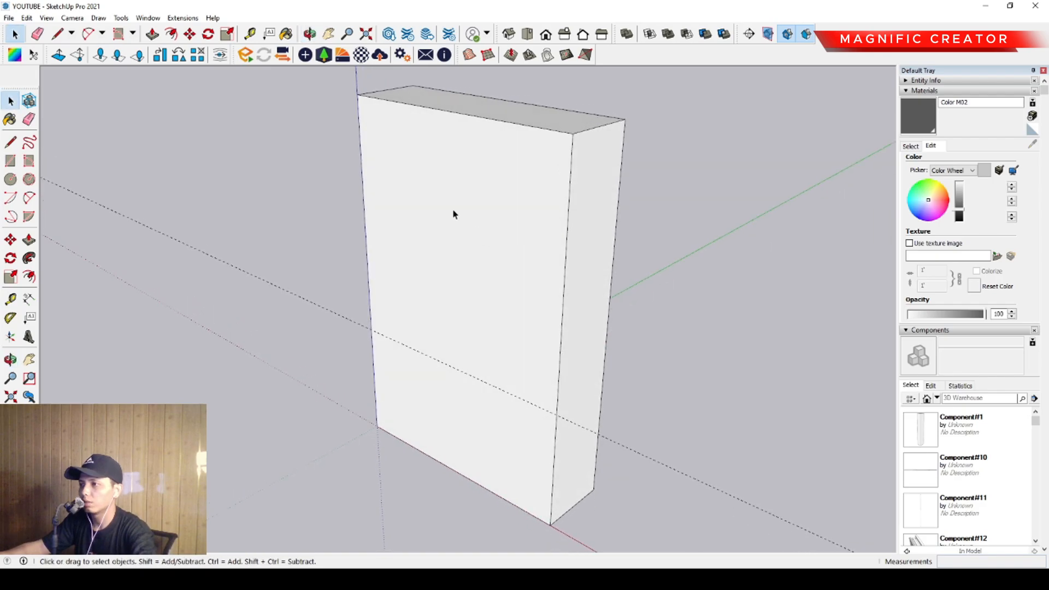
key(l)
scroll(552, 419, up, 5)
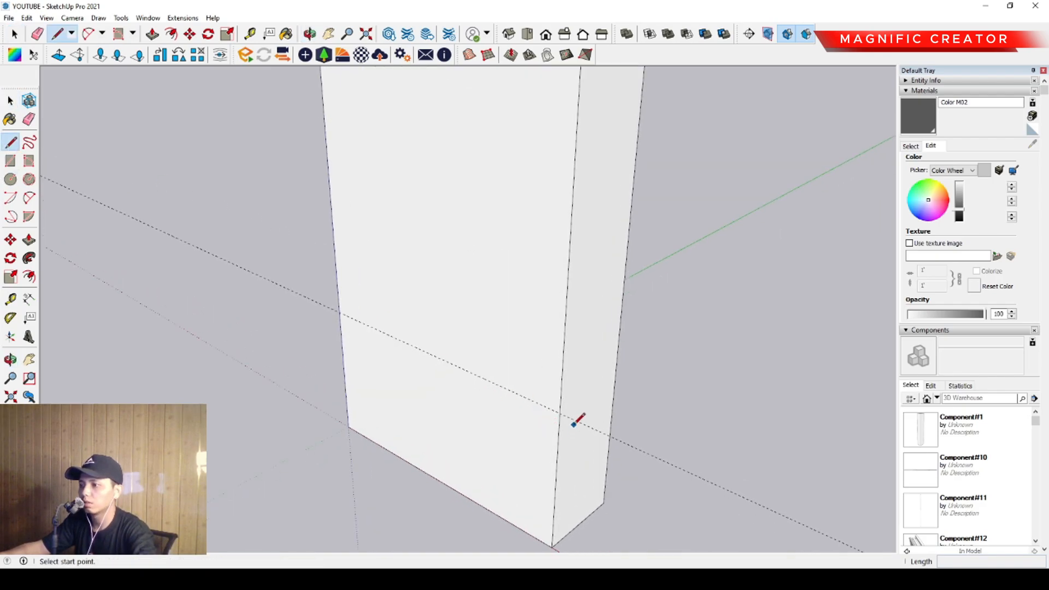
click(558, 408)
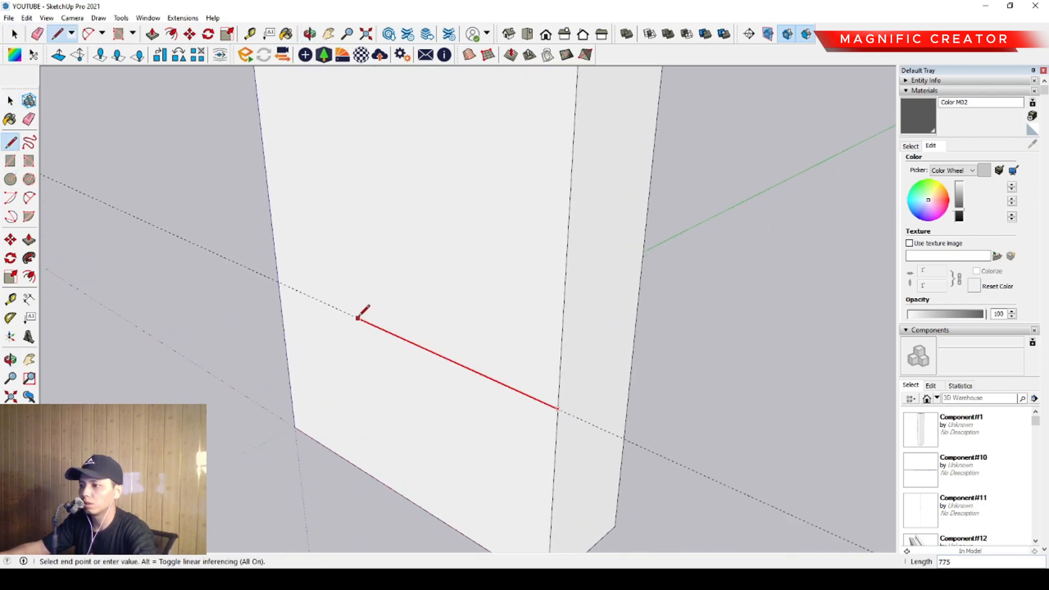
key(space)
scroll(457, 341, down, 3)
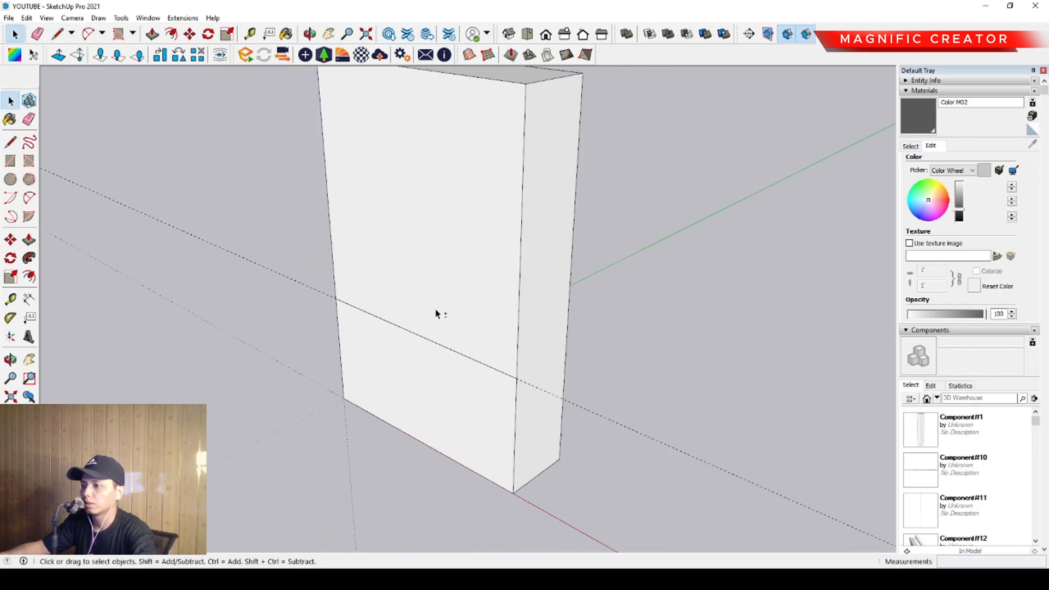
middle_drag(437, 310, 534, 311)
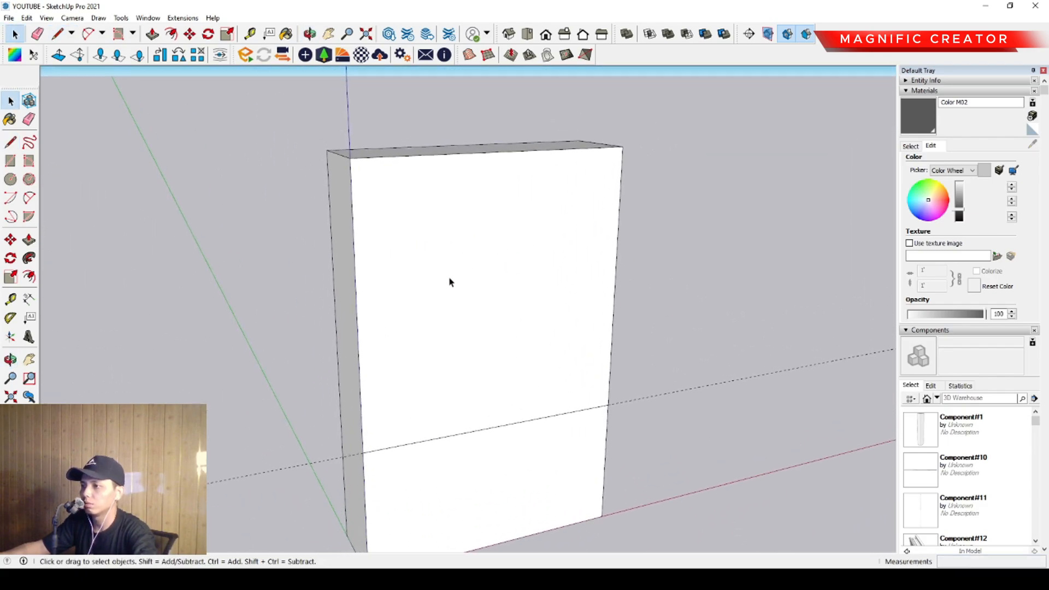
Offset the border of the upper front face inward by 20 mm.
click(428, 291)
mouse_move(428, 290)
middle_down()
mouse_move(472, 393)
mouse_move(616, 354)
mouse_move(470, 304)
mouse_move(487, 306)
mouse_move(458, 317)
mouse_move(435, 295)
middle_up()
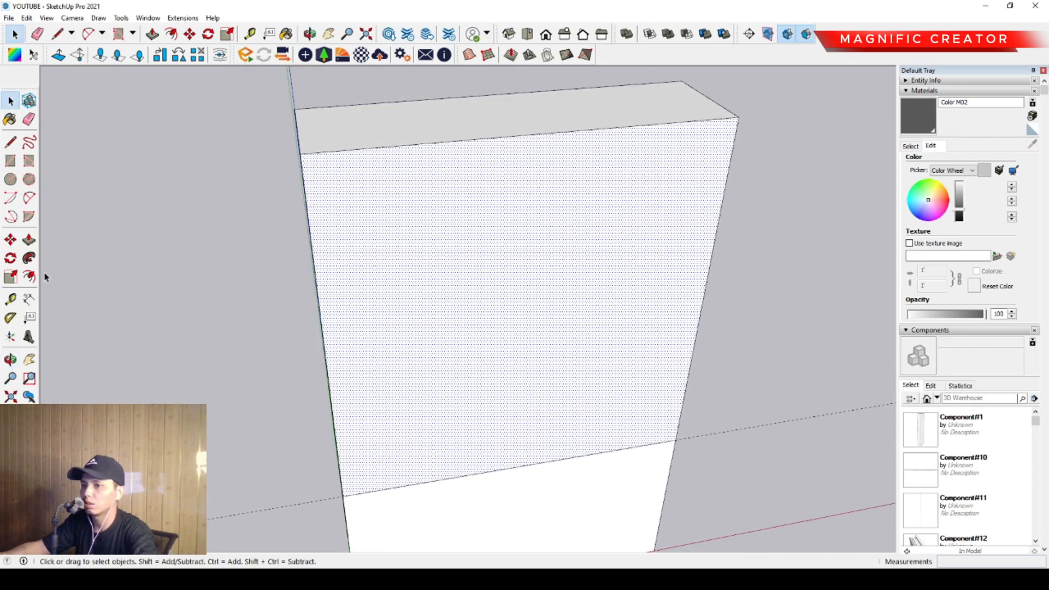
click(29, 276)
middle_drag(667, 270, 694, 250)
click(723, 228)
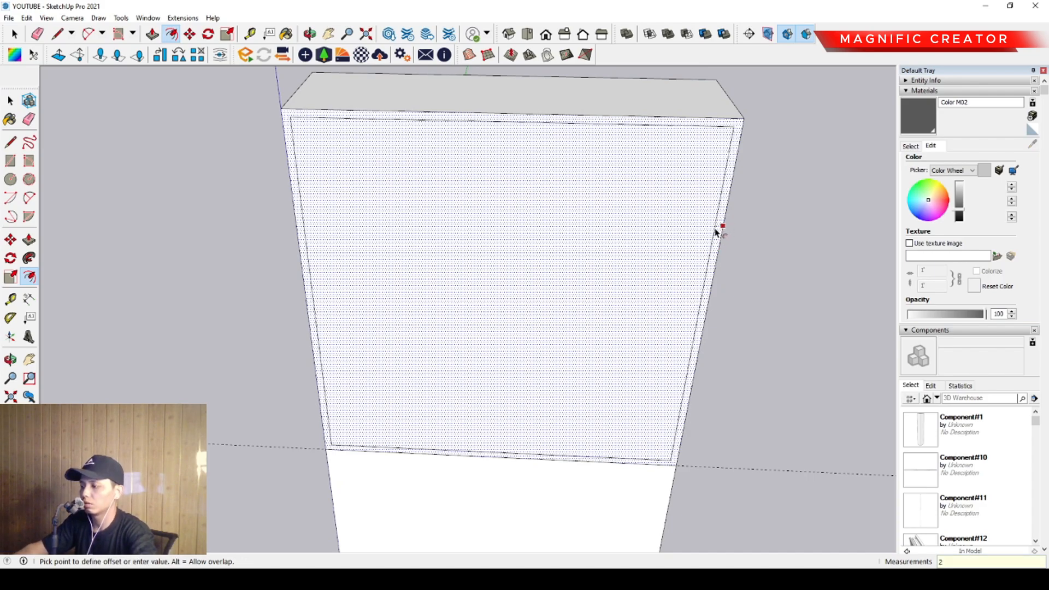
click(715, 232)
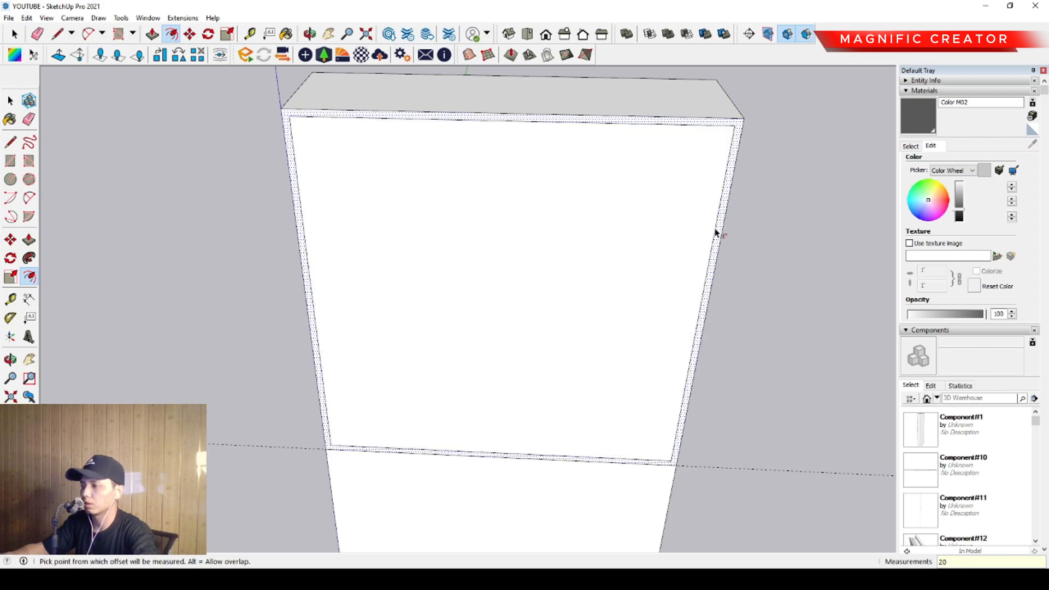
key(space)
Push the inner upper front face back into the body to hollow out an open compartment.
middle_drag(638, 242, 438, 274)
click(437, 273)
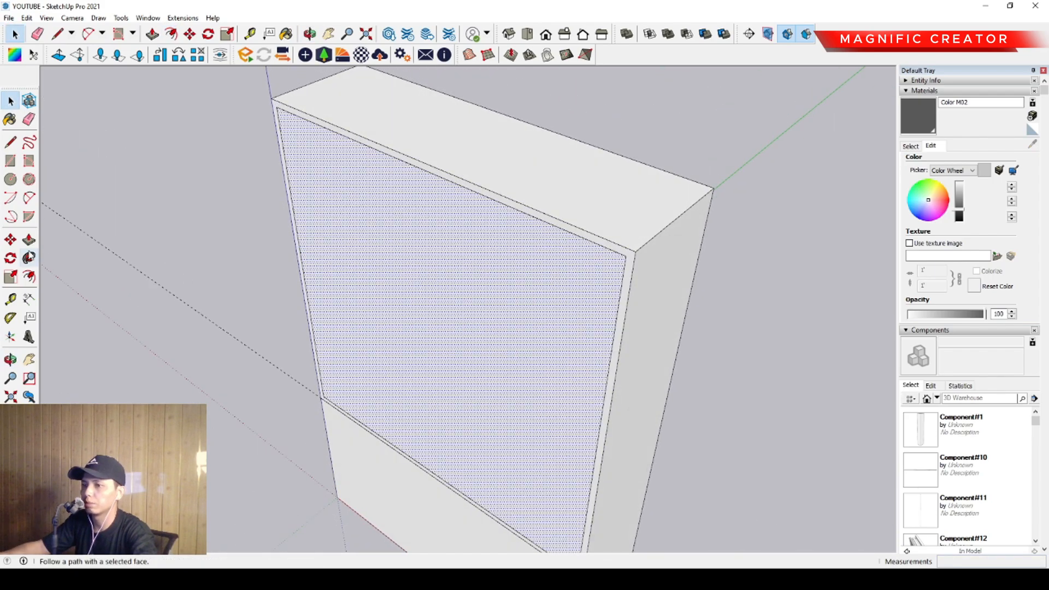
key(p)
drag(420, 296, 429, 281)
key(space)
middle_drag(428, 281, 241, 316)
Select the whole cabinet geometry and make it a group.
triple_click(449, 241)
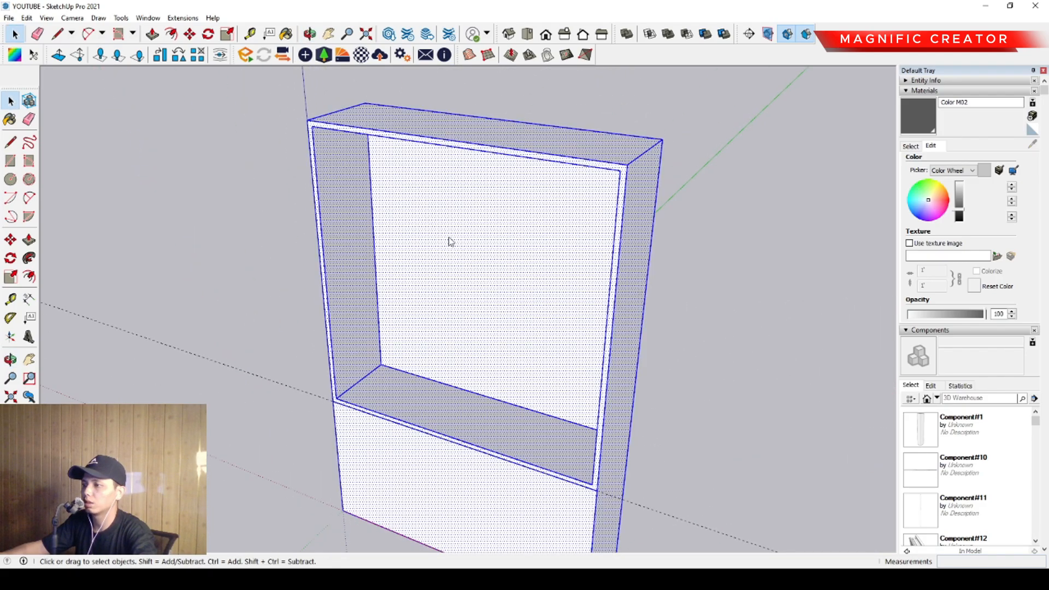
right_click(450, 241)
click(481, 330)
middle_drag(481, 330, 589, 290)
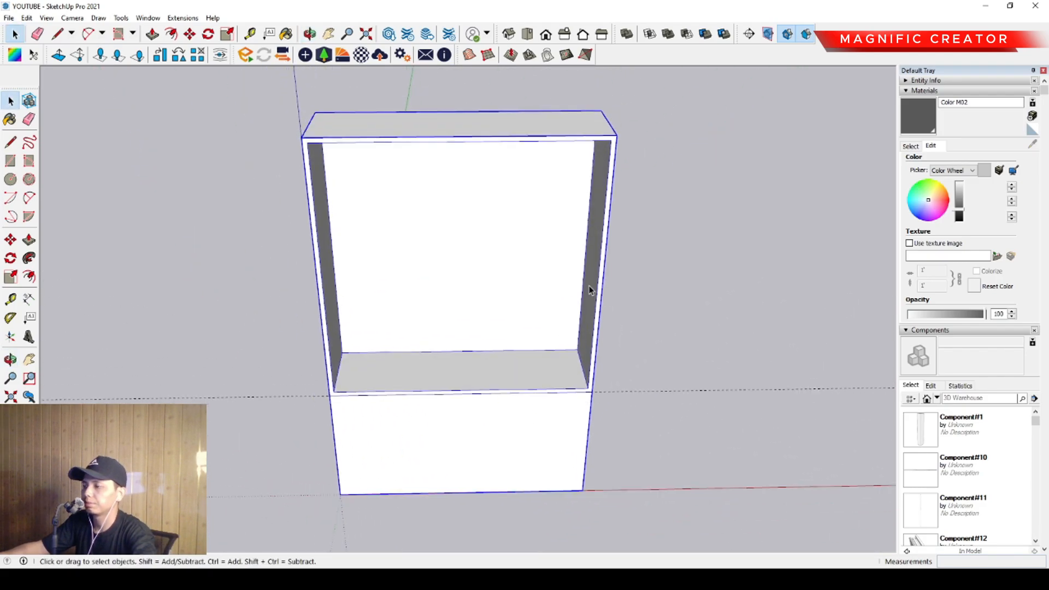
Draw a short horizontal line from the opening's upper right corner to the cabinet's outer side edge.
middle_drag(514, 288, 552, 284)
scroll(632, 182, up, 6)
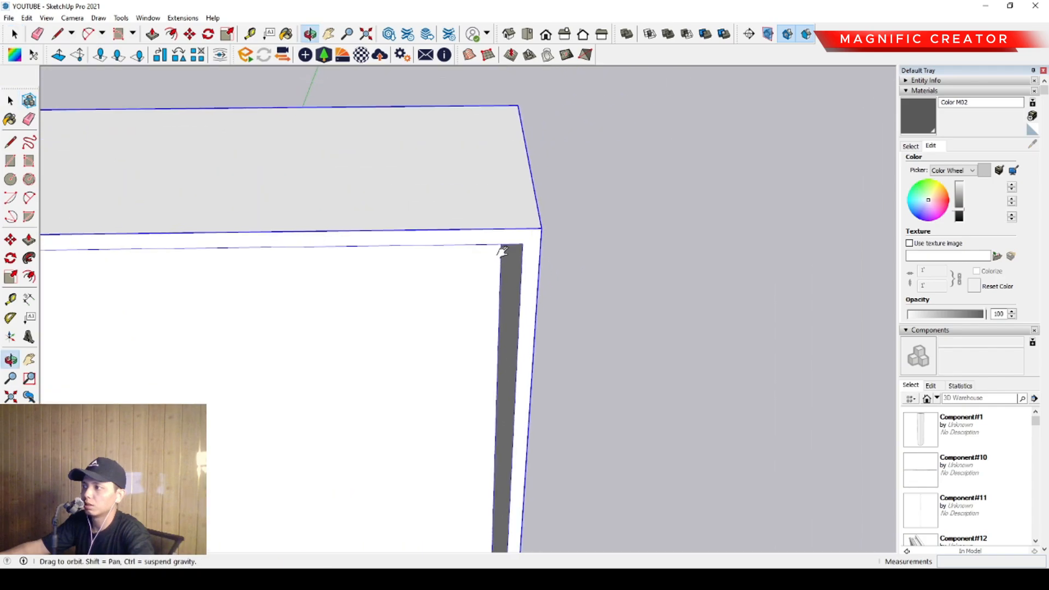
click(10, 142)
scroll(525, 257, up, 1)
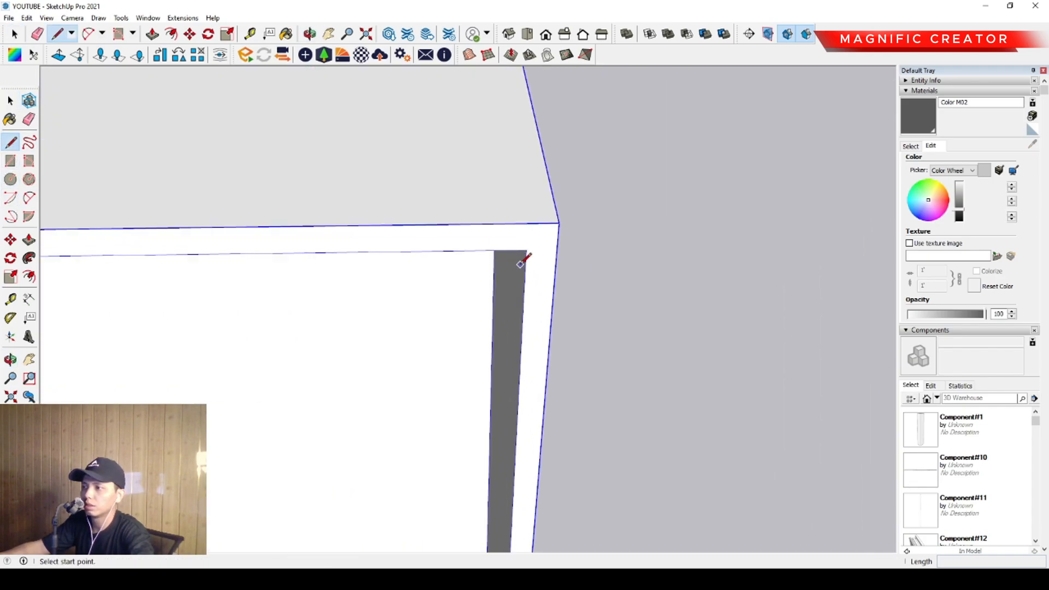
click(527, 250)
click(557, 250)
key(space)
scroll(541, 253, down, 4)
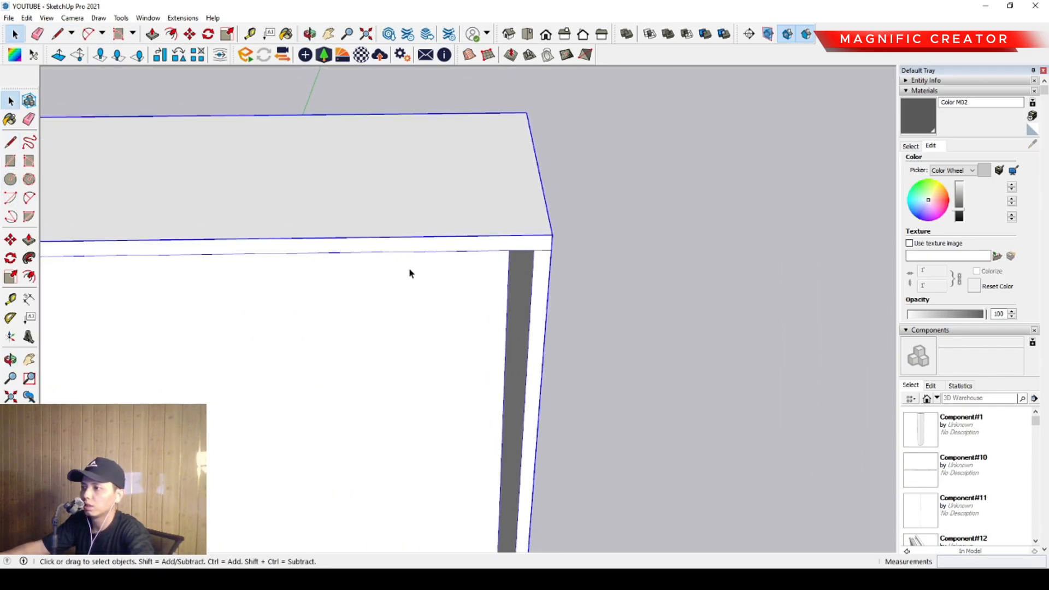
Draw a 20 mm horizontal line from the opening's upper left corner to the cabinet's outer side edge.
shift+middle_drag(410, 270, 858, 269)
scroll(651, 258, up, 3)
key(l)
click(660, 248)
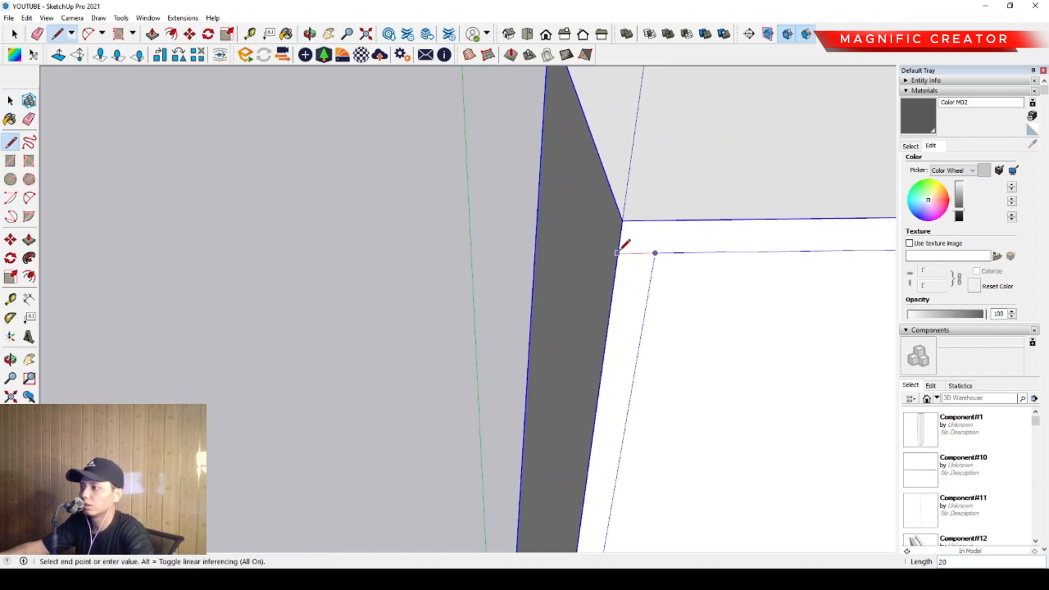
scroll(625, 246, up, 1)
click(617, 253)
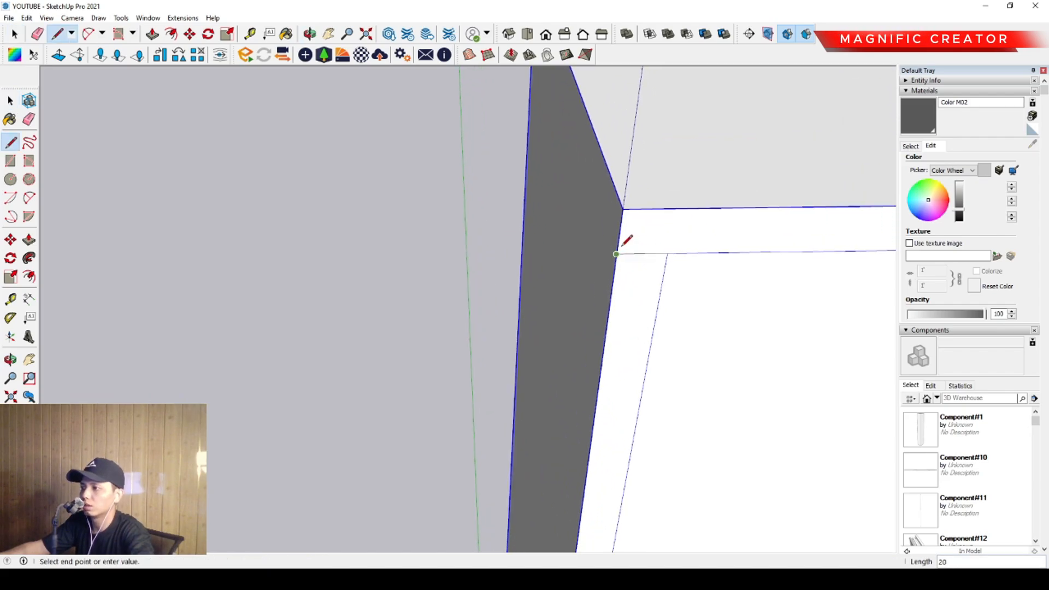
key(space)
scroll(630, 269, down, 6)
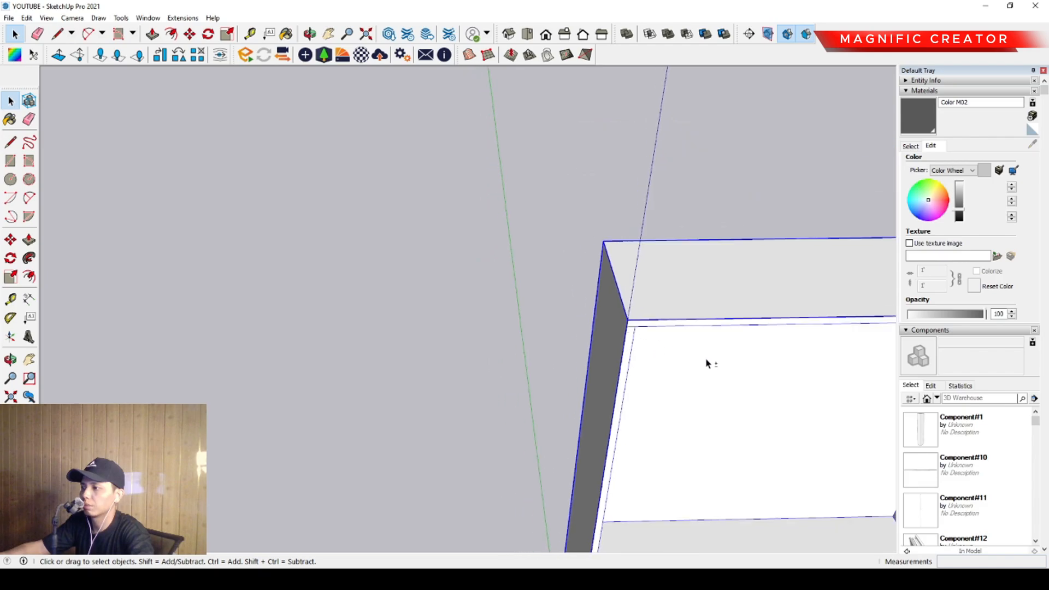
Place a vertical Tape Measure guide parallel to the cabinet's outer right edge through the midpoint of the right frame's 20 mm width.
middle_drag(709, 363, 482, 252)
scroll(754, 149, up, 2)
shift+middle_drag(745, 155, 579, 317)
scroll(619, 257, up, 2)
scroll(620, 258, up, 1)
scroll(579, 317, up, 2)
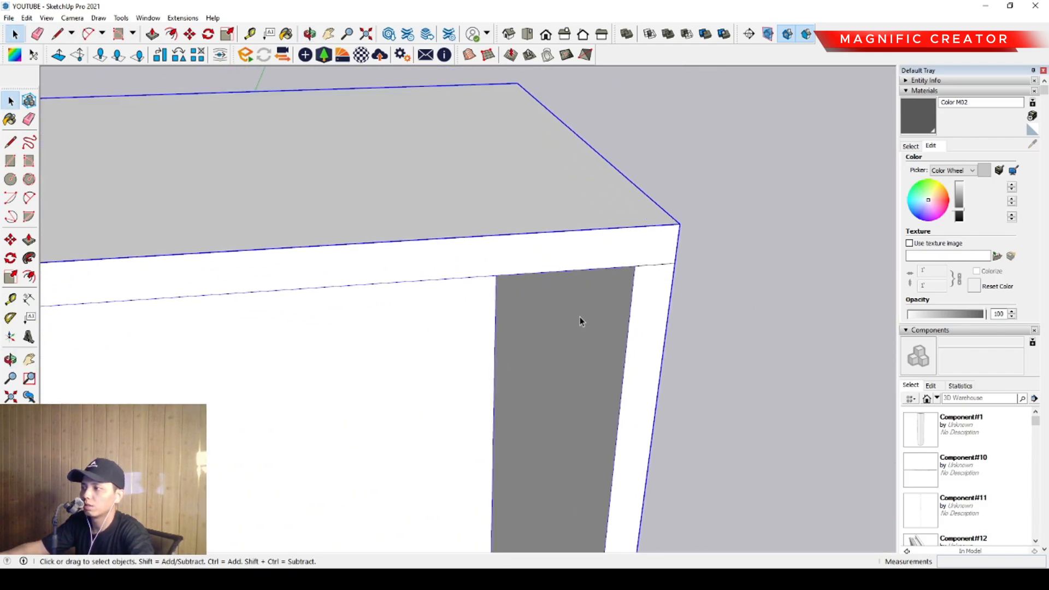
click(723, 228)
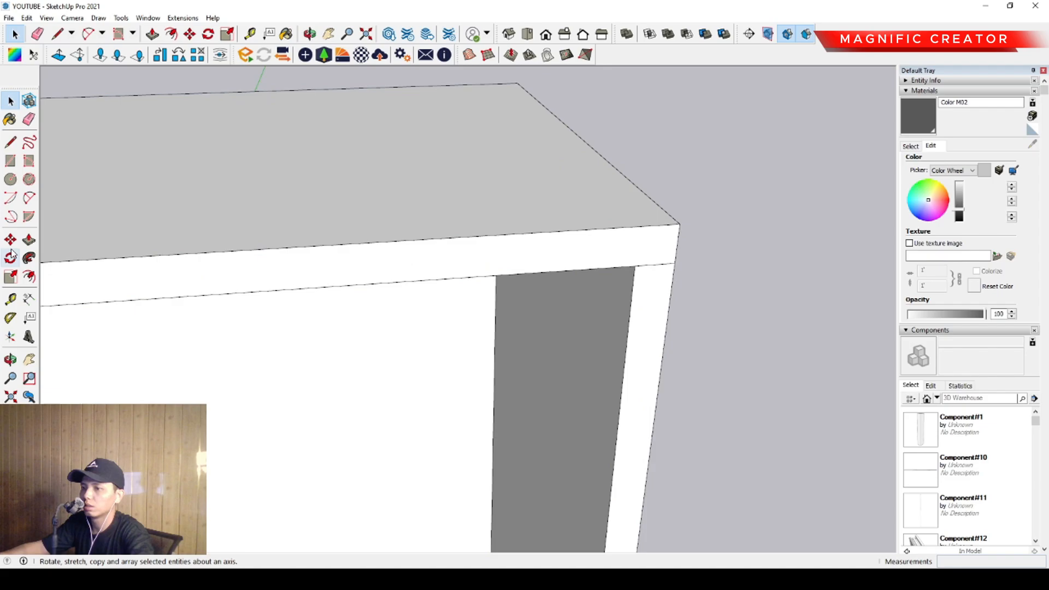
click(11, 300)
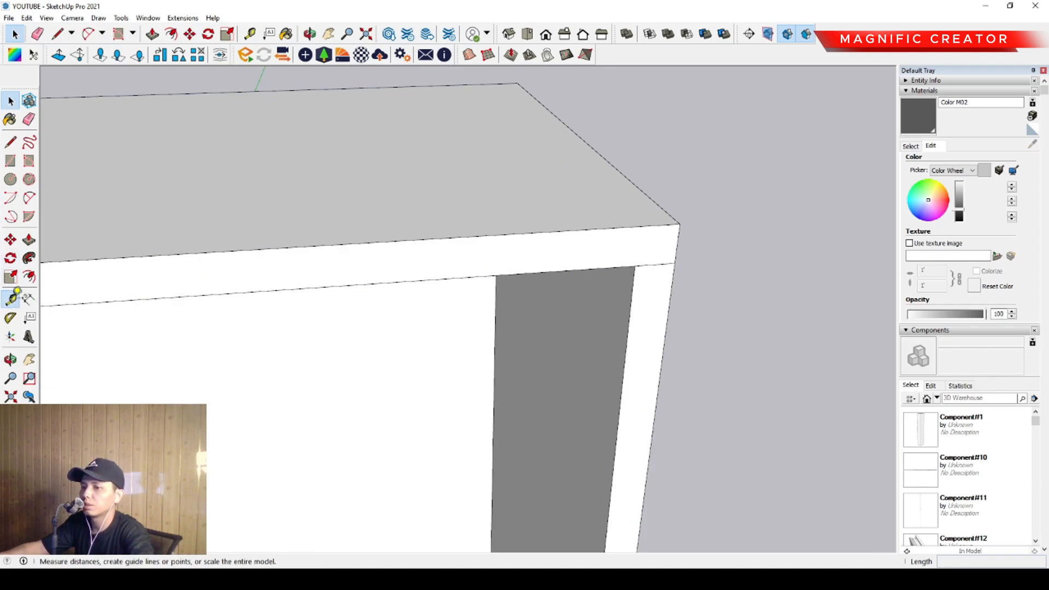
middle_drag(688, 309, 682, 249)
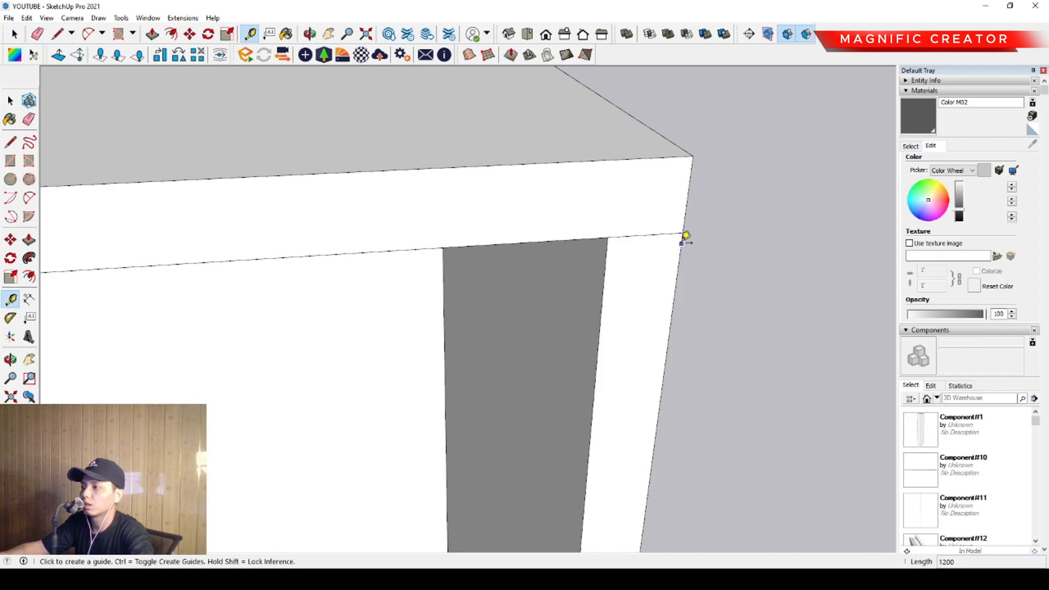
click(684, 232)
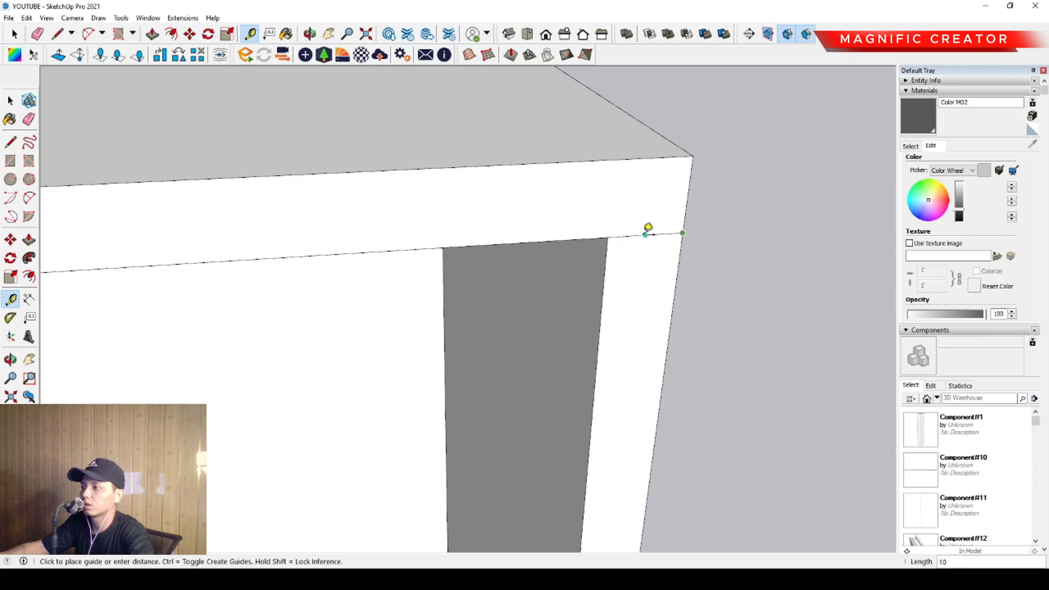
key(Escape)
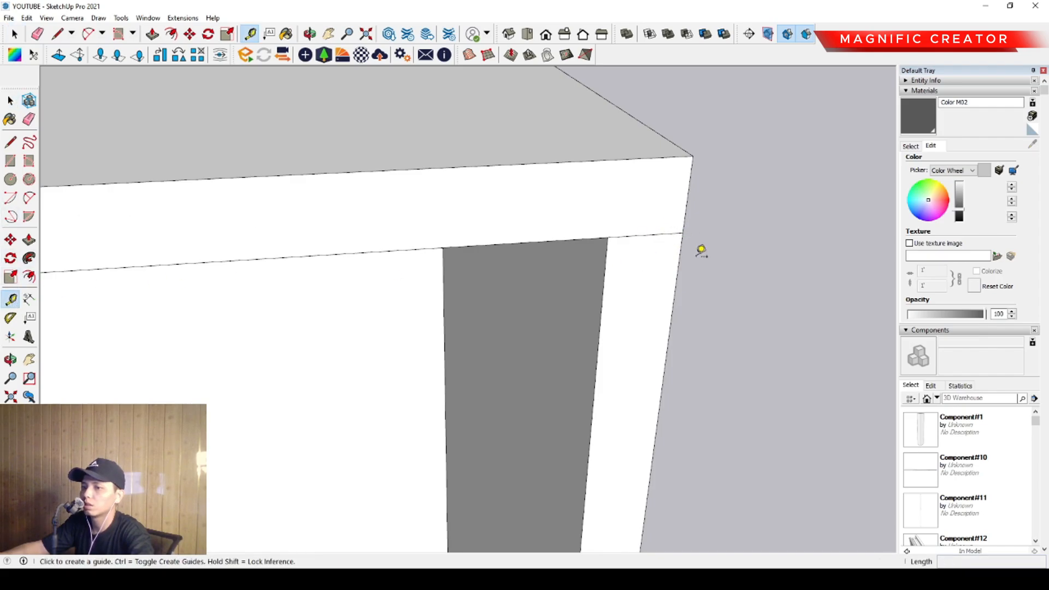
click(684, 241)
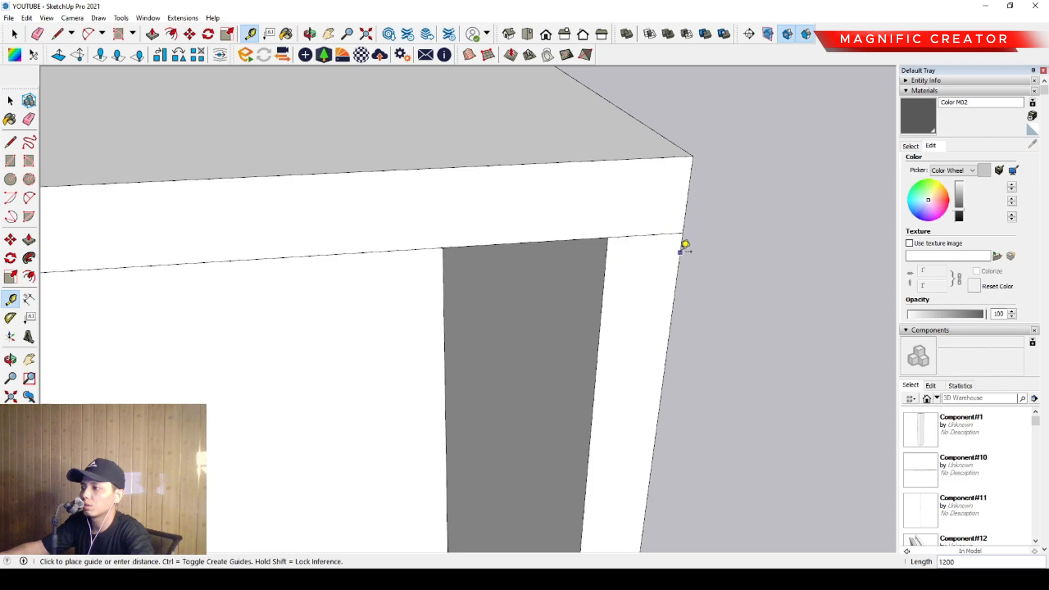
click(655, 225)
middle_drag(655, 226, 668, 271)
key(space)
Copy the vertical guide 1180 mm horizontally to the midpoint of the left frame strip.
middle_drag(684, 211, 713, 171)
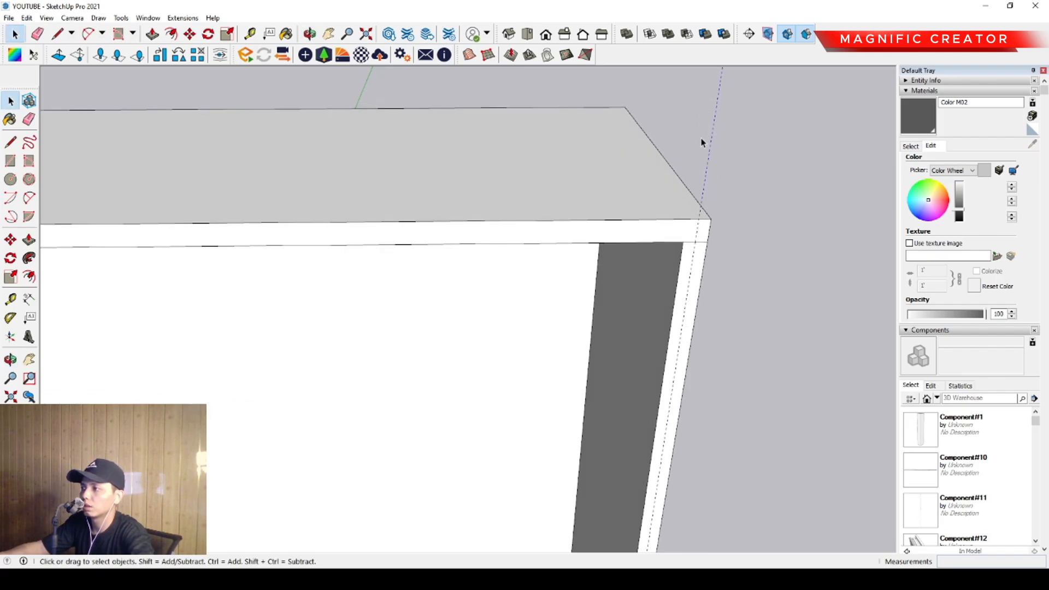
key(m)
scroll(711, 246, up, 3)
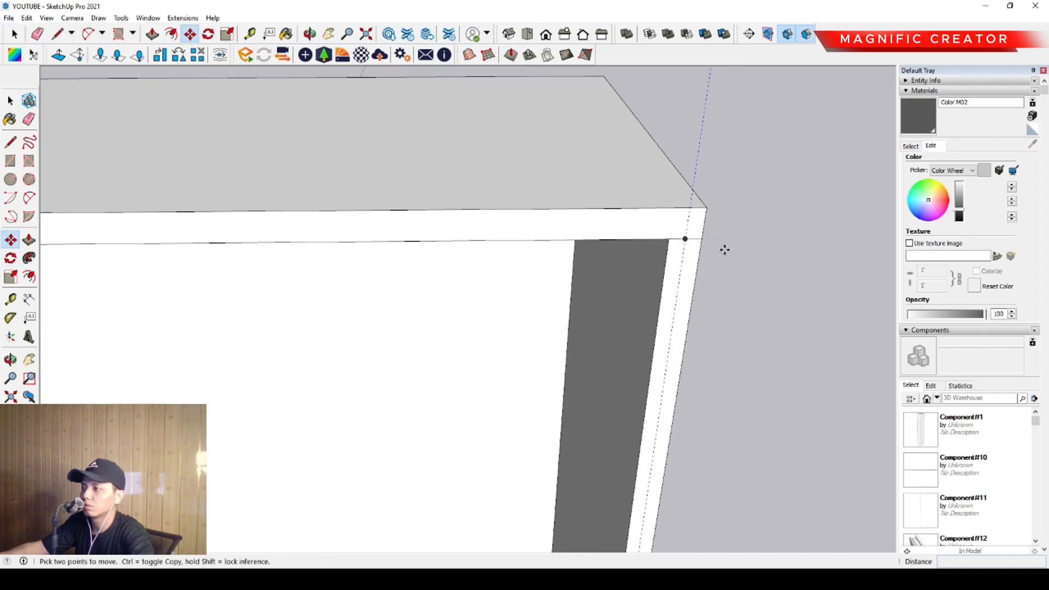
click(678, 236)
key(ctrl)
scroll(590, 236, down, 2)
shift+middle_drag(482, 240, 817, 249)
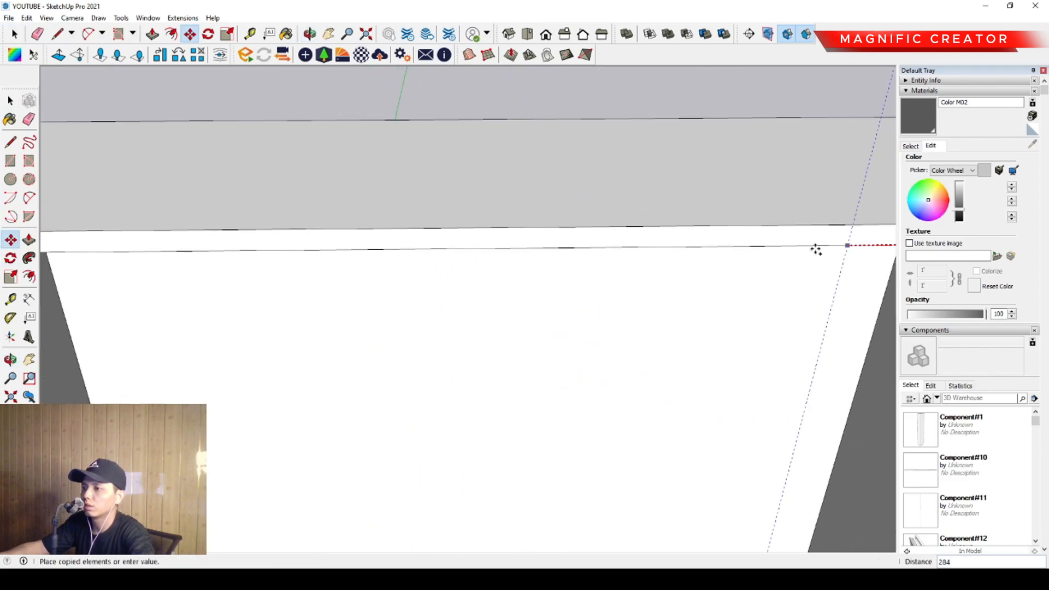
scroll(525, 247, down, 1)
shift+middle_drag(514, 246, 724, 241)
scroll(297, 246, up, 5)
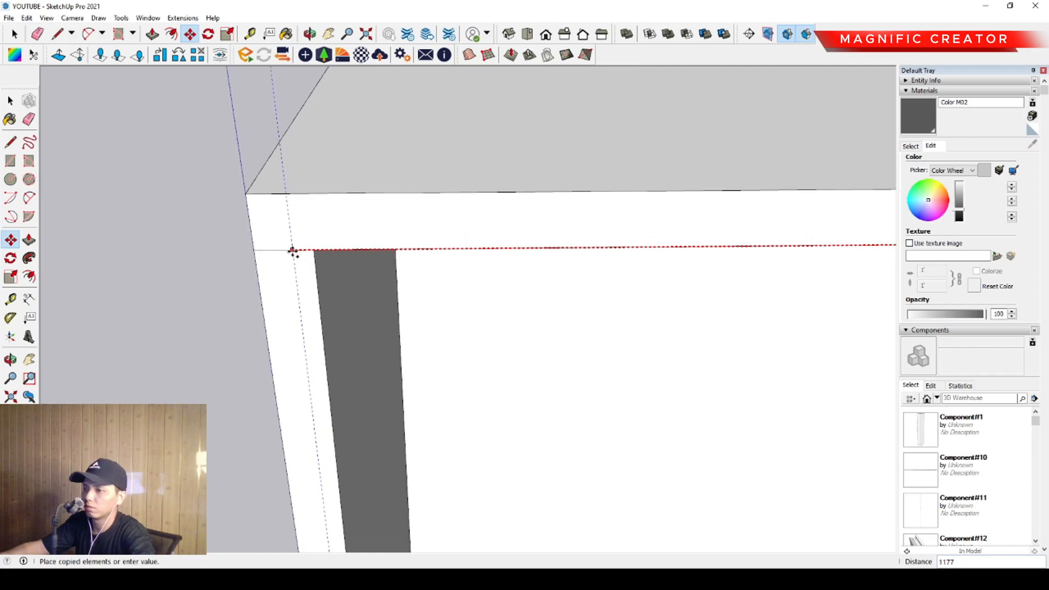
click(286, 251)
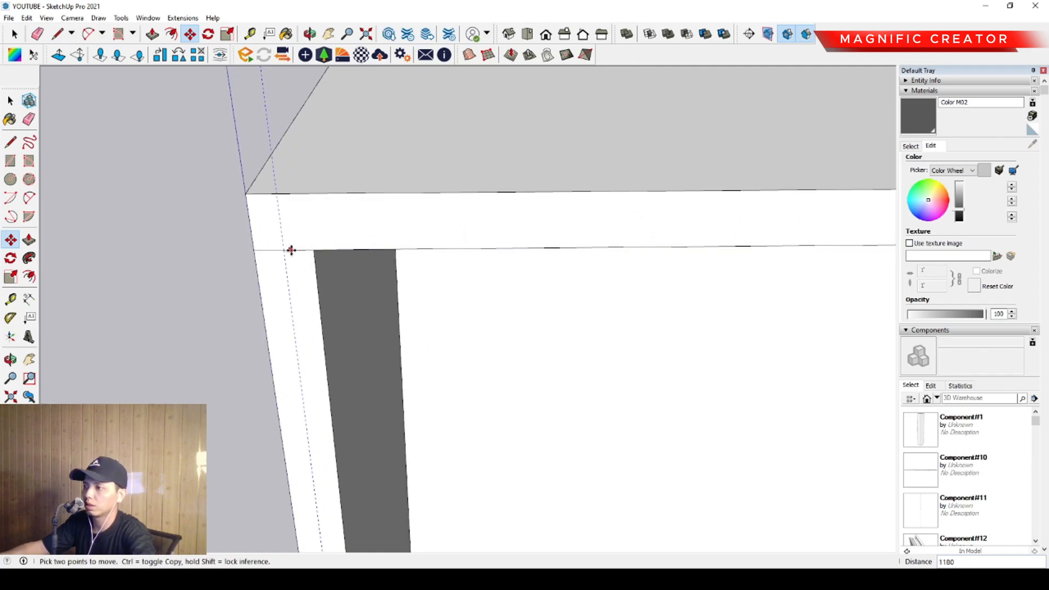
Divide the distance between the original and copied vertical guides into three equal spaces.
text(3/)
key(Return)
key(space)
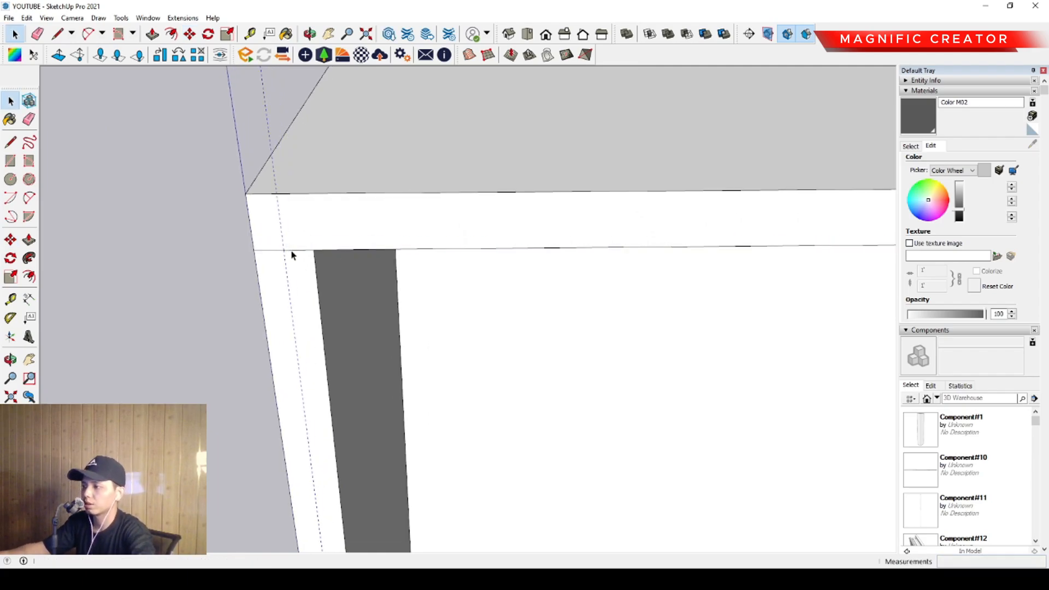
Draw a 20 mm vertical line from the opening's upper right corner to the cabinet's top front edge.
scroll(347, 251, down, 7)
shift+middle_drag(541, 388, 568, 267)
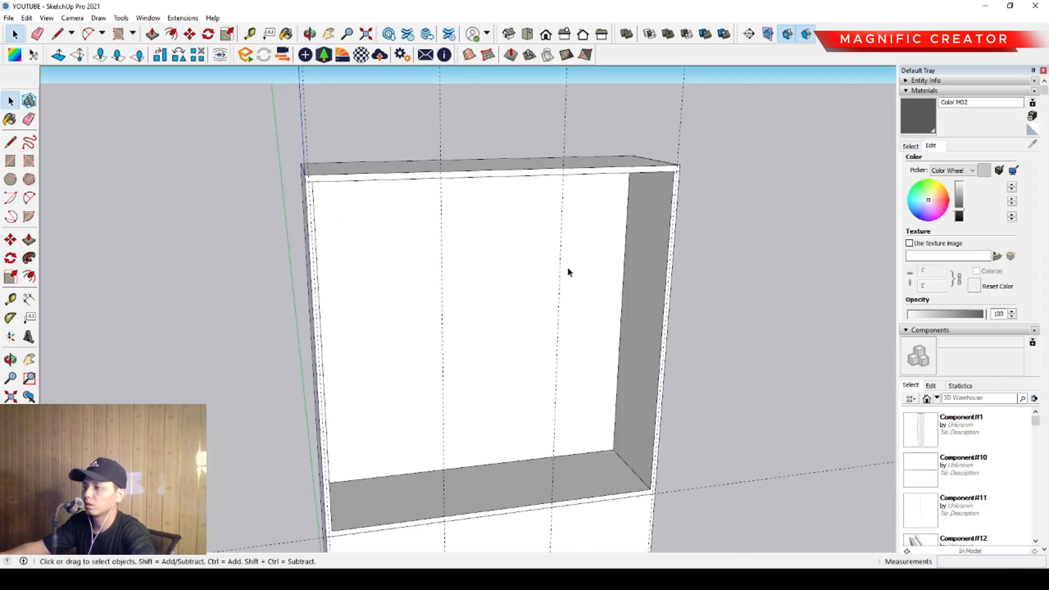
middle_drag(510, 358, 578, 306)
scroll(526, 184, up, 1)
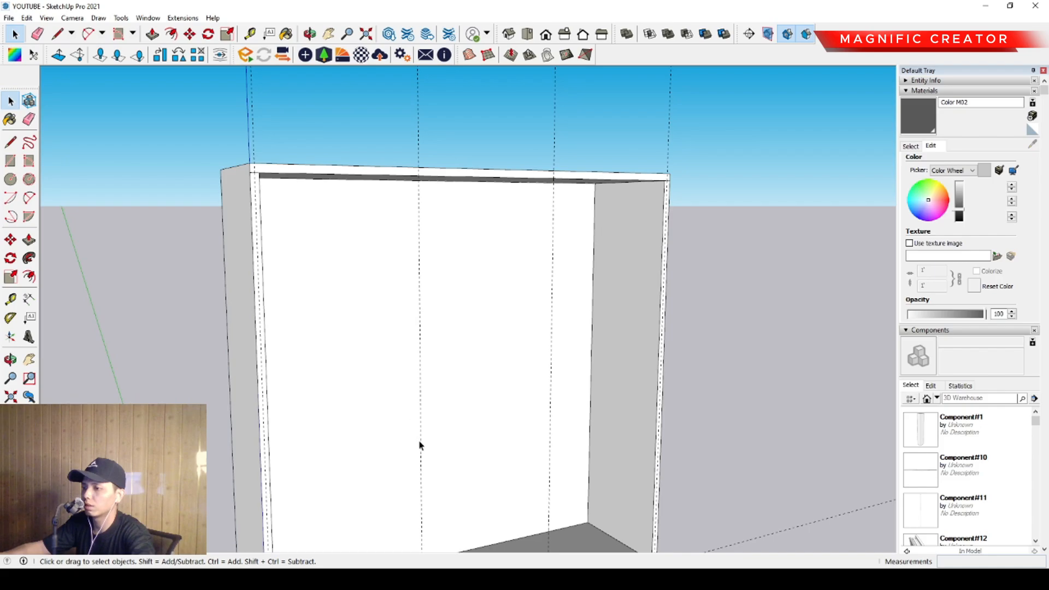
scroll(519, 229, up, 1)
shift+middle_drag(519, 228, 500, 289)
shift+middle_drag(655, 278, 438, 284)
scroll(428, 225, up, 1)
shift+middle_drag(426, 225, 487, 307)
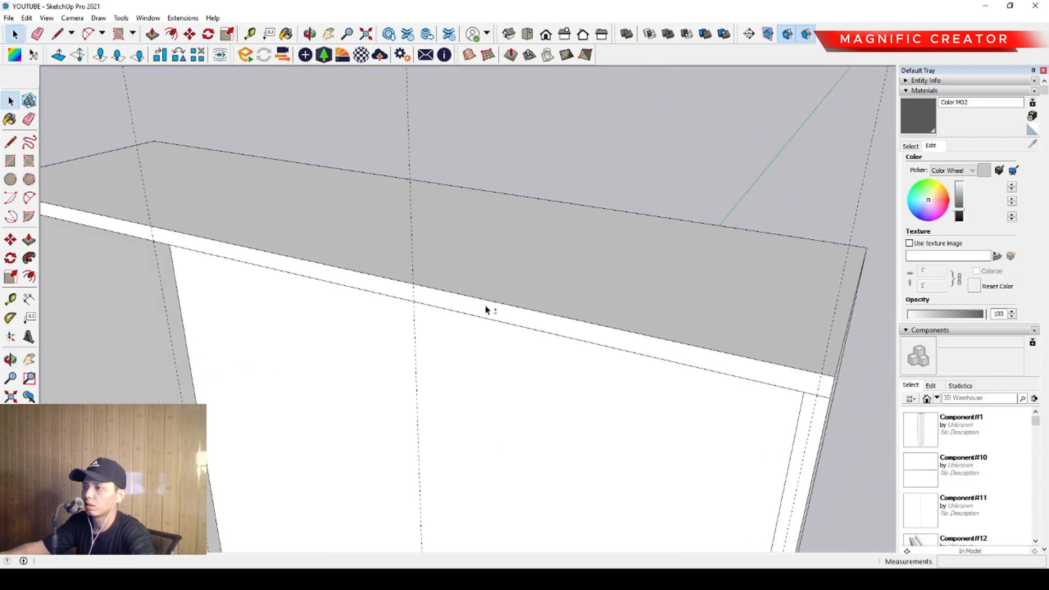
click(11, 142)
scroll(558, 331, up, 1)
shift+middle_drag(558, 332, 303, 218)
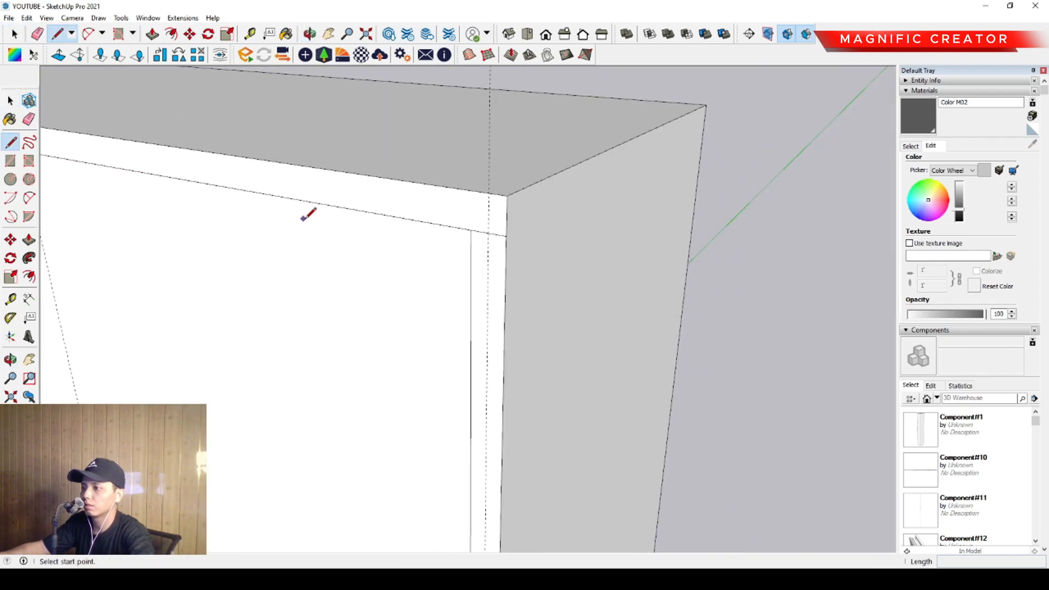
scroll(459, 220, up, 1)
click(482, 232)
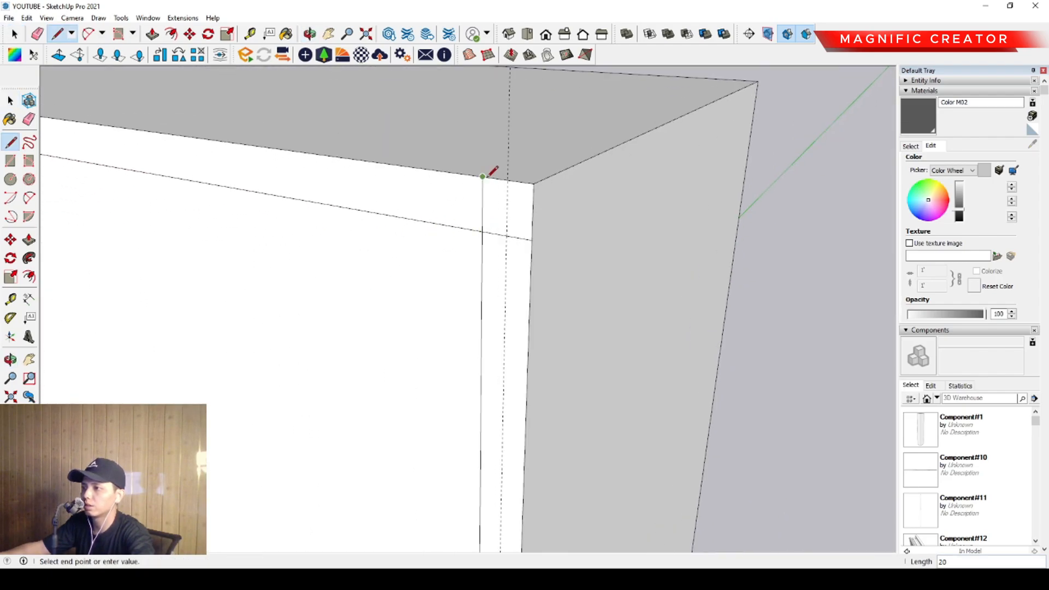
click(483, 177)
key(space)
Place a horizontal guide parallel to the top front edge through the midpoint of the short vertical line on the top rail.
scroll(441, 196, down, 1)
middle_drag(441, 197, 543, 246)
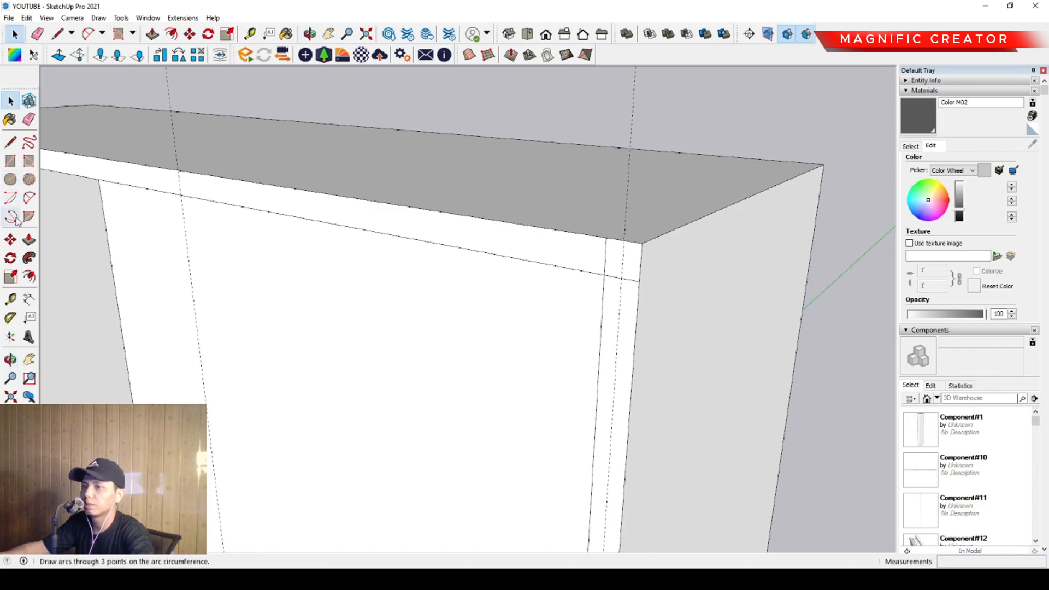
click(11, 299)
scroll(563, 271, up, 4)
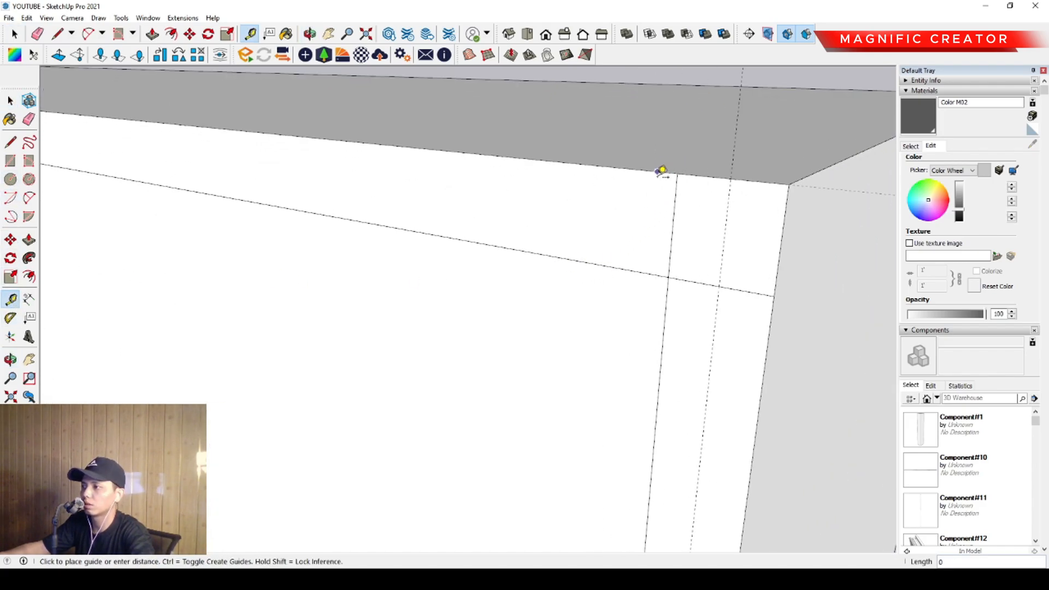
click(662, 171)
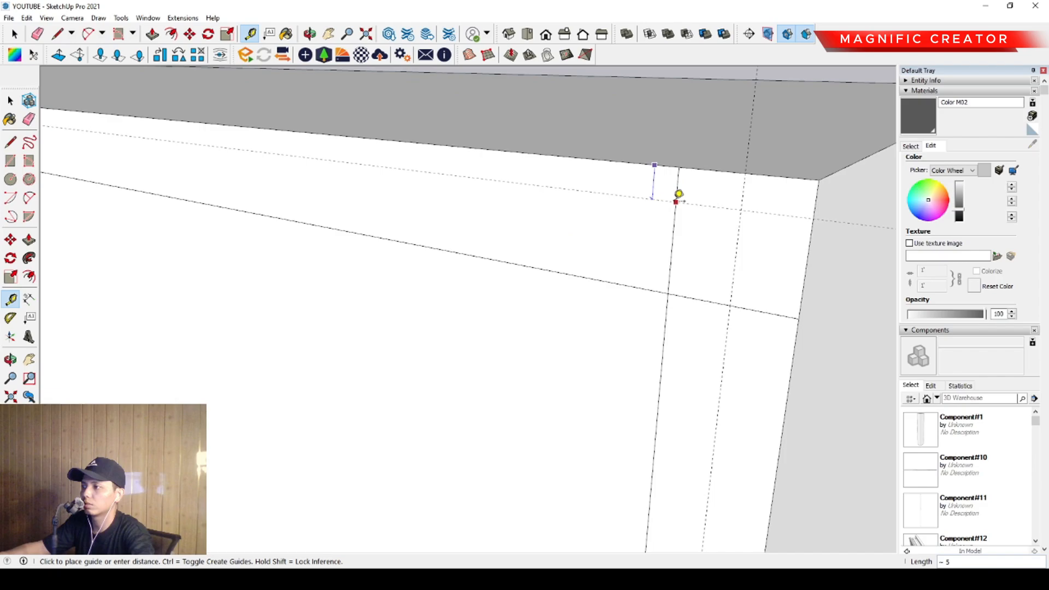
click(680, 222)
scroll(578, 197, down, 5)
key(space)
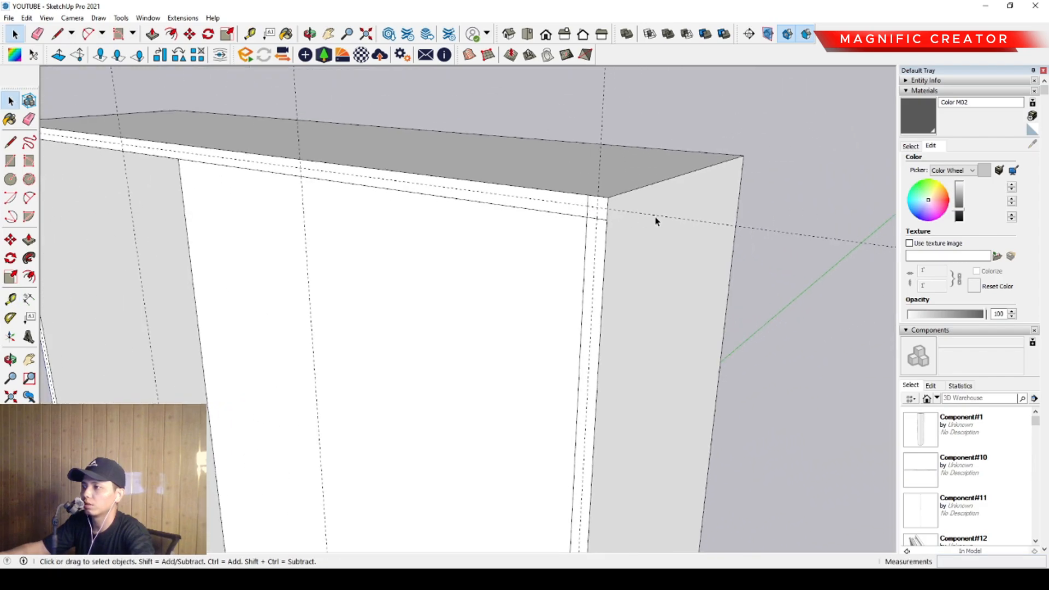
Select the horizontal guide and draw a short vertical line from the opening's lower right corner down to the lower rail's bottom line.
click(786, 234)
scroll(584, 214, down, 6)
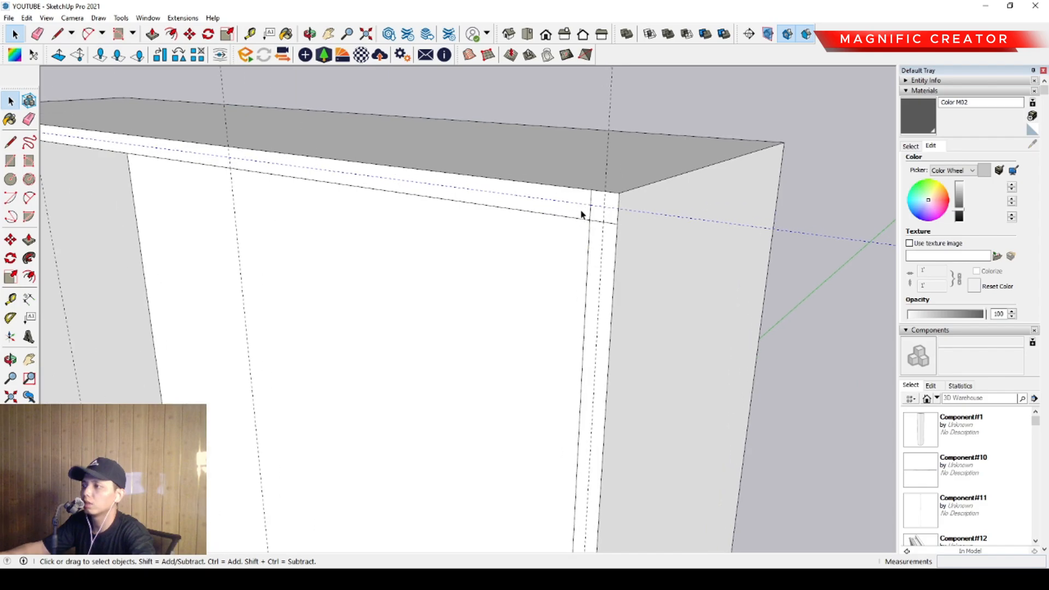
scroll(539, 367, up, 3)
scroll(539, 366, up, 4)
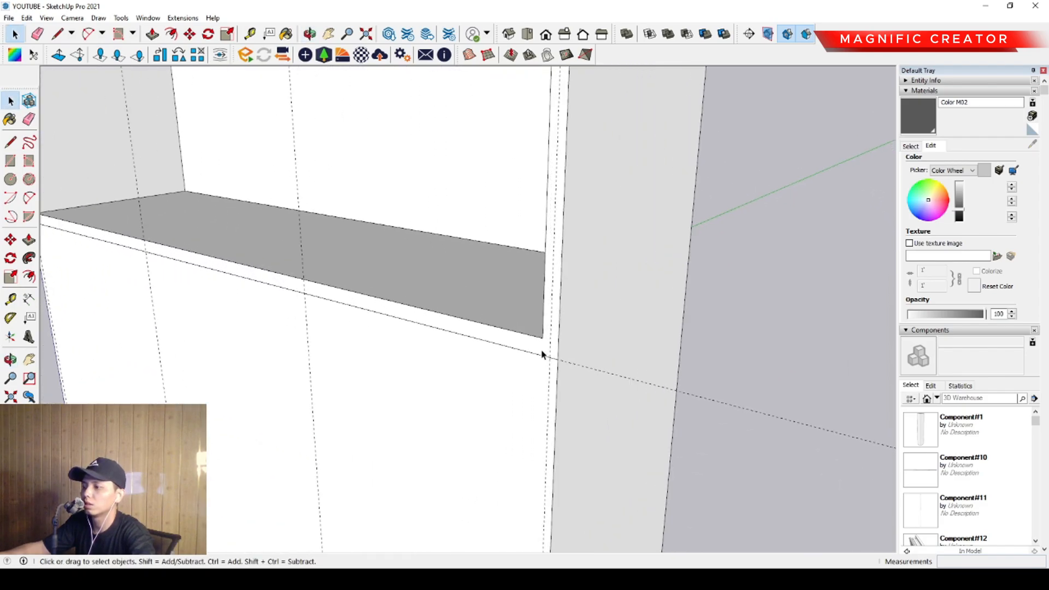
key(l)
key(space)
key(l)
click(545, 332)
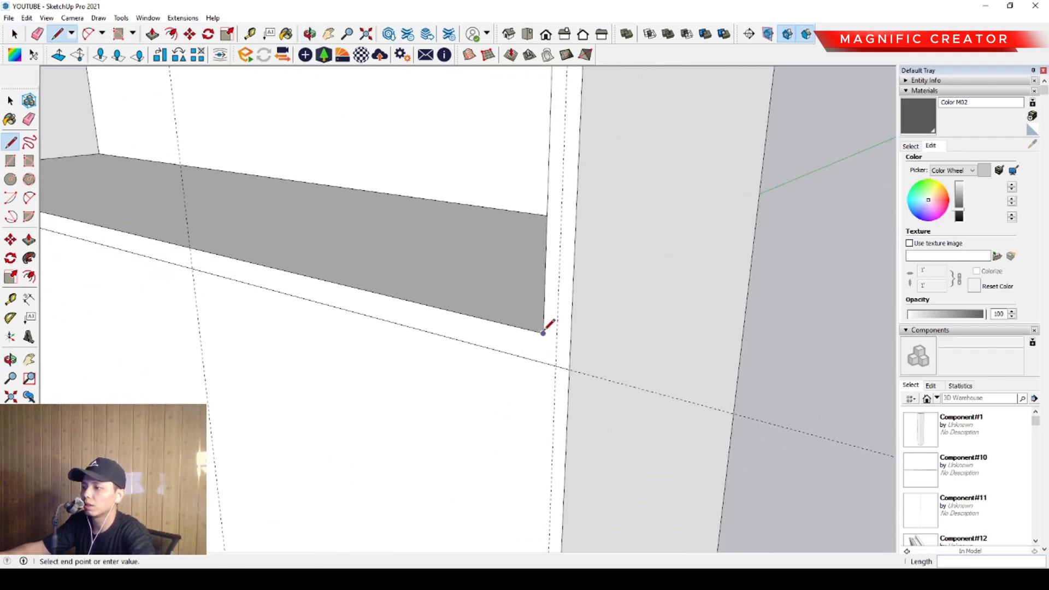
key(space)
Copy the horizontal guide 1180 mm down to the midpoint of the short vertical line on the lower rail.
scroll(547, 358, down, 6)
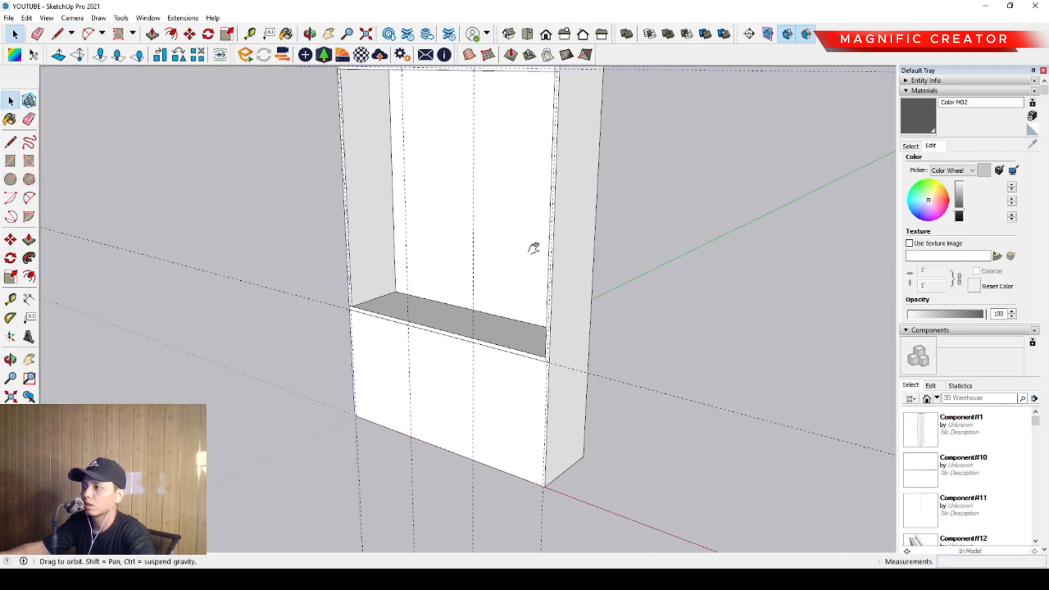
scroll(558, 281, up, 4)
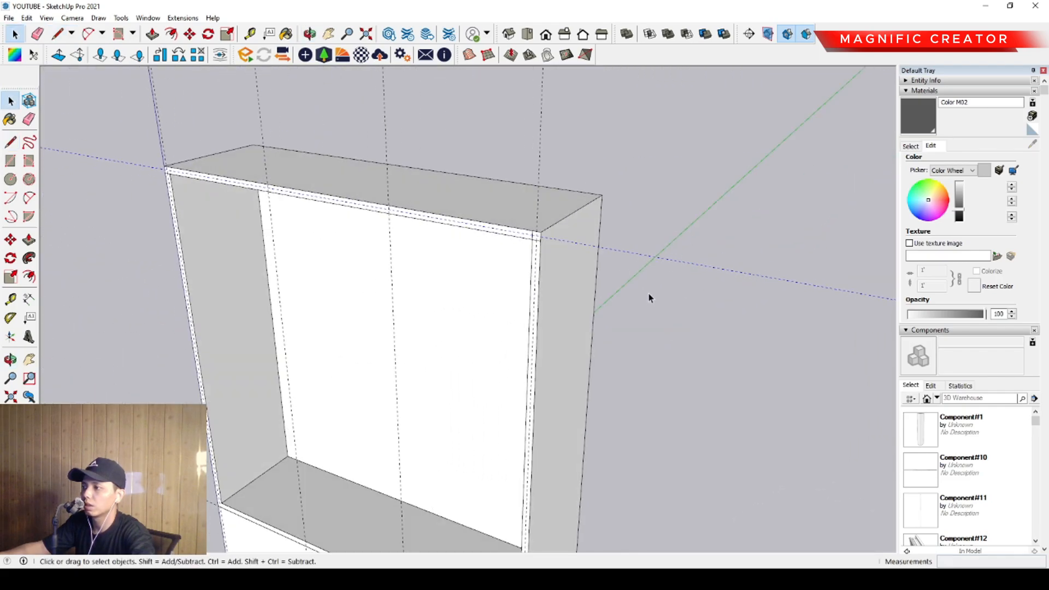
click(11, 240)
scroll(531, 236, up, 5)
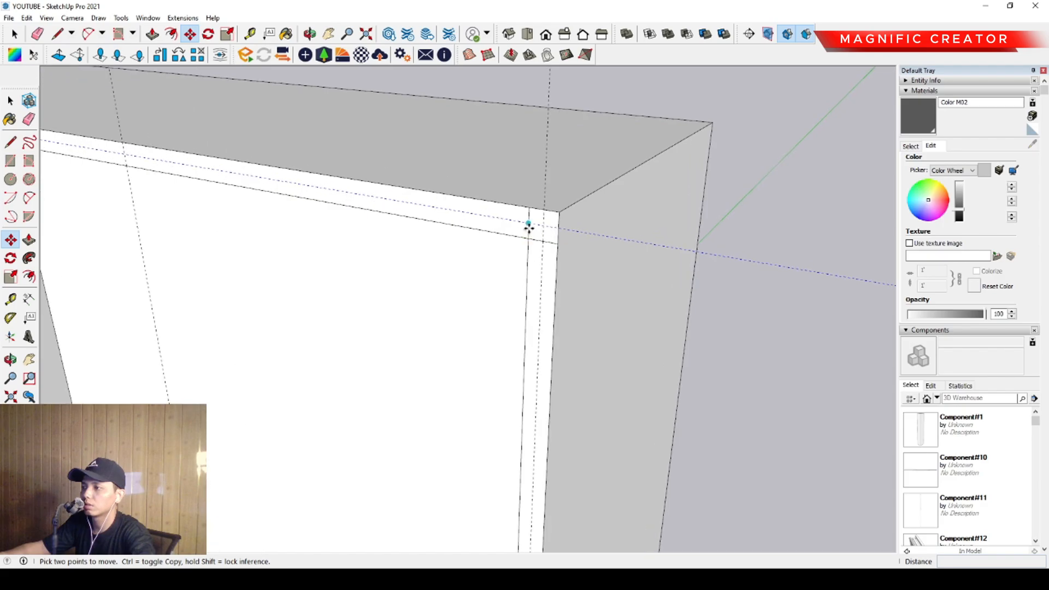
key(ctrl)
click(530, 225)
scroll(527, 260, down, 3)
scroll(523, 310, down, 4)
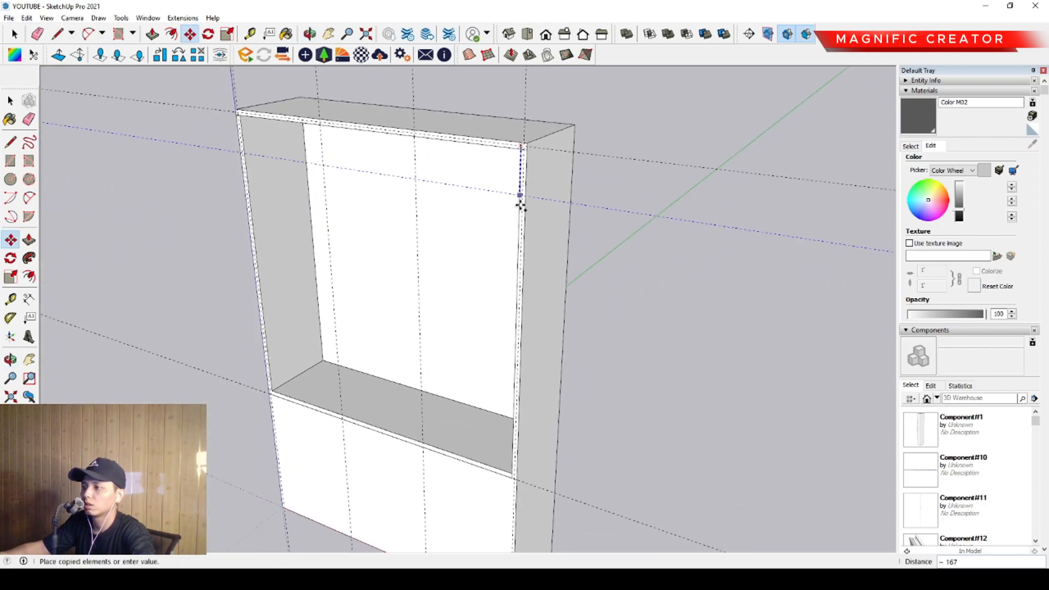
scroll(518, 485, up, 5)
scroll(522, 481, up, 2)
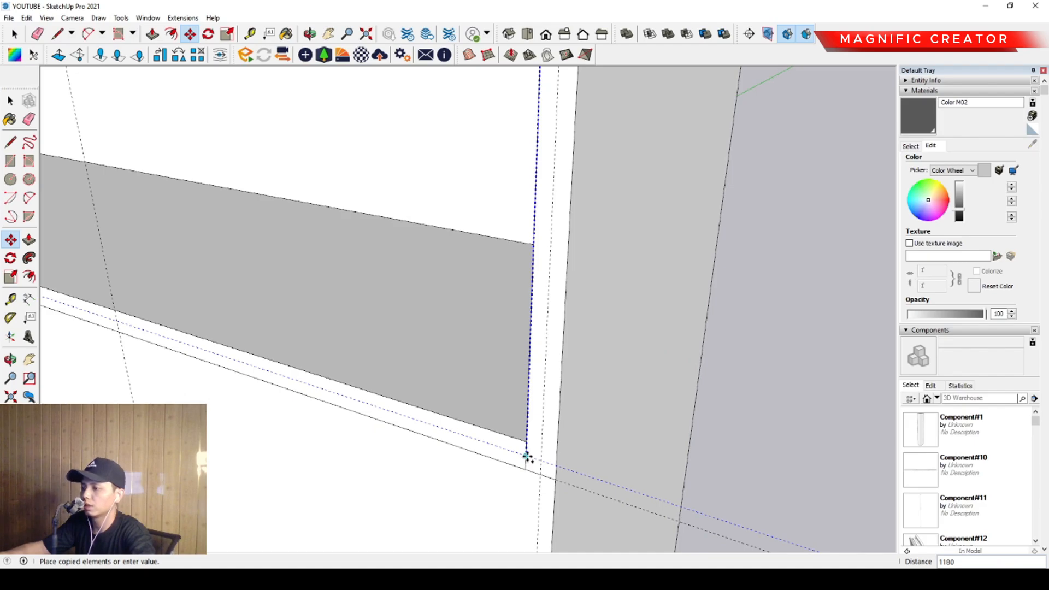
click(528, 456)
Divide the distance between the upper and lower horizontal guides into three equal spaces.
text(3)
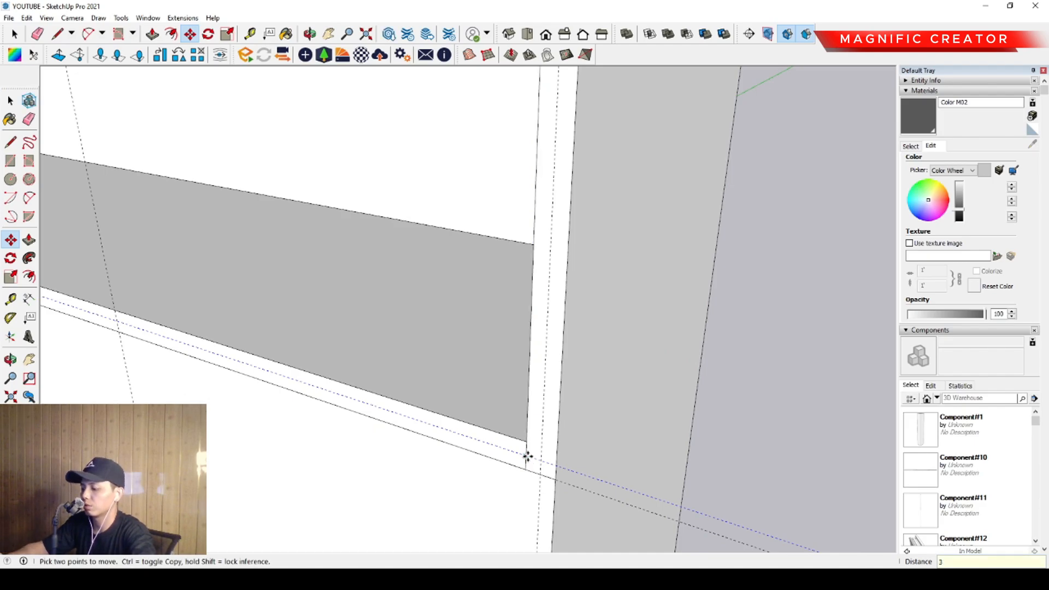
key(Return)
key(space)
Draw a rectangle over the opening's right inner side, from the lower front corner to the upper back corner.
scroll(525, 453, down, 5)
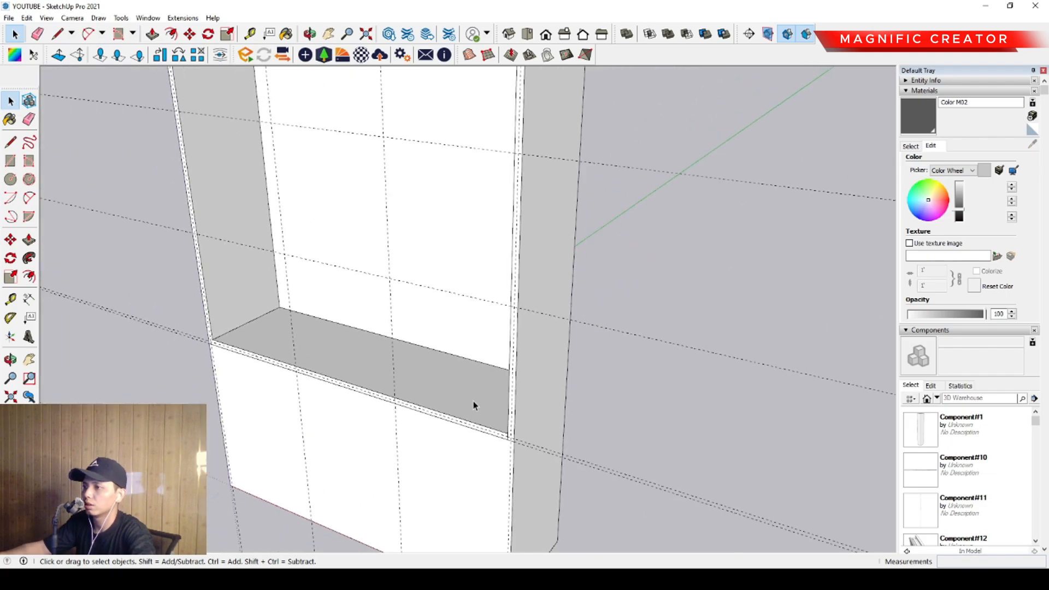
middle_drag(473, 401, 506, 391)
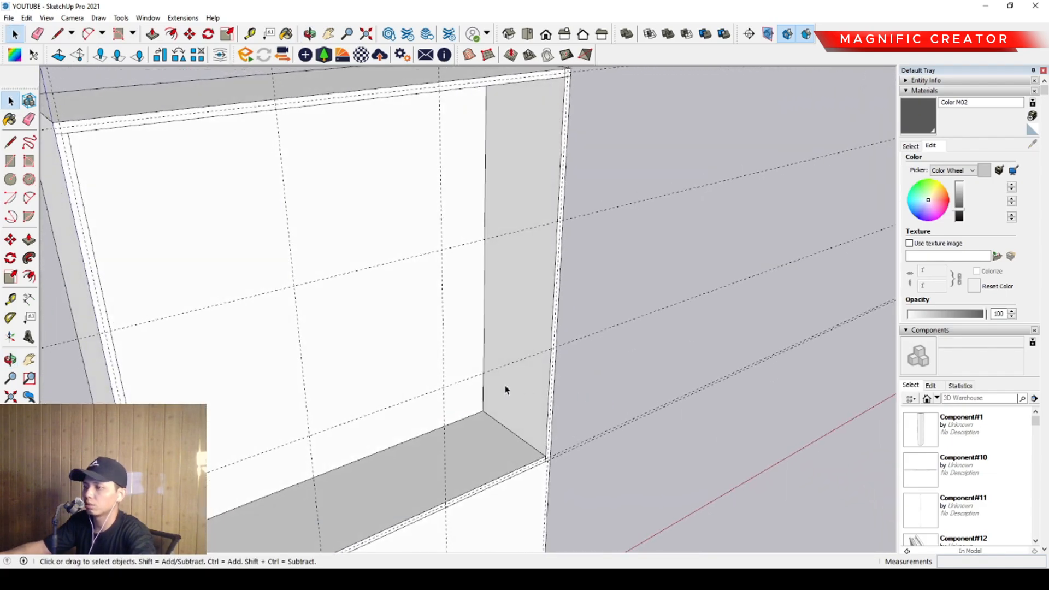
middle_drag(362, 391, 422, 262)
scroll(548, 286, down, 3)
middle_drag(548, 286, 498, 319)
scroll(522, 328, up, 3)
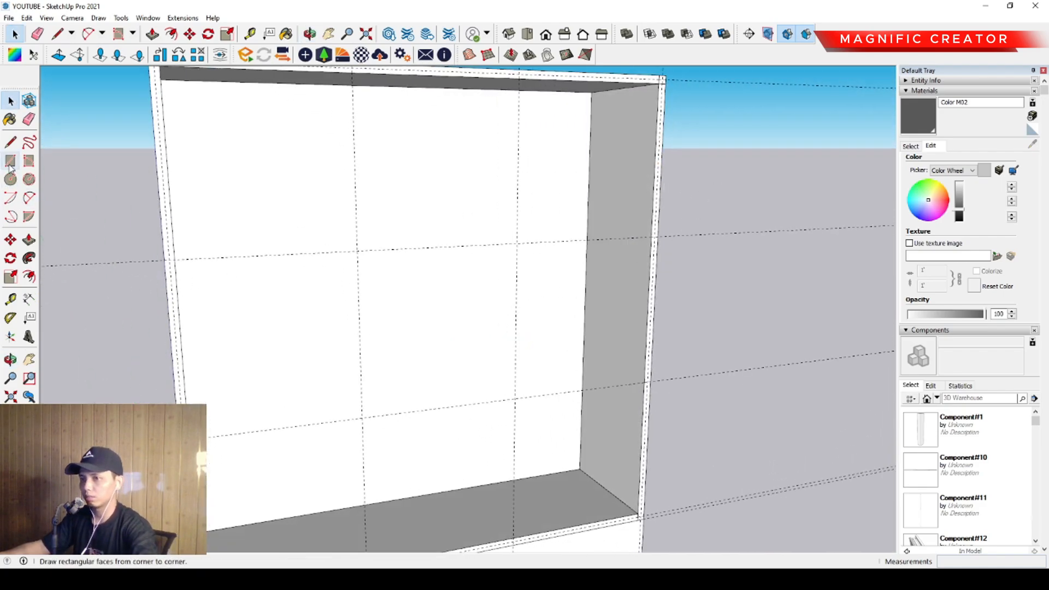
scroll(643, 518, up, 3)
click(642, 509)
scroll(553, 358, down, 3)
middle_drag(554, 361, 549, 232)
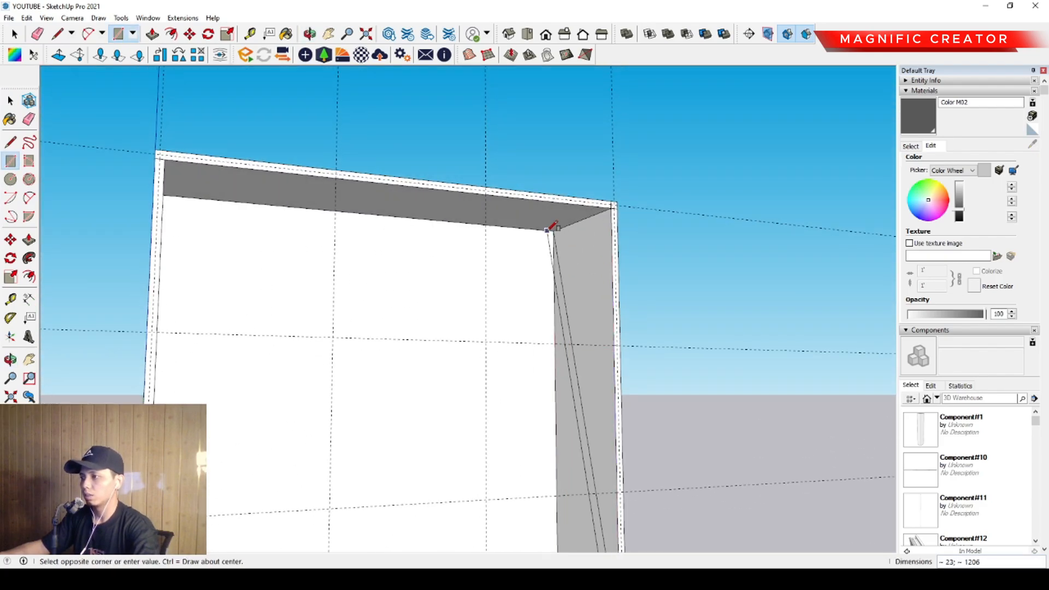
click(552, 229)
key(space)
scroll(564, 305, down, 3)
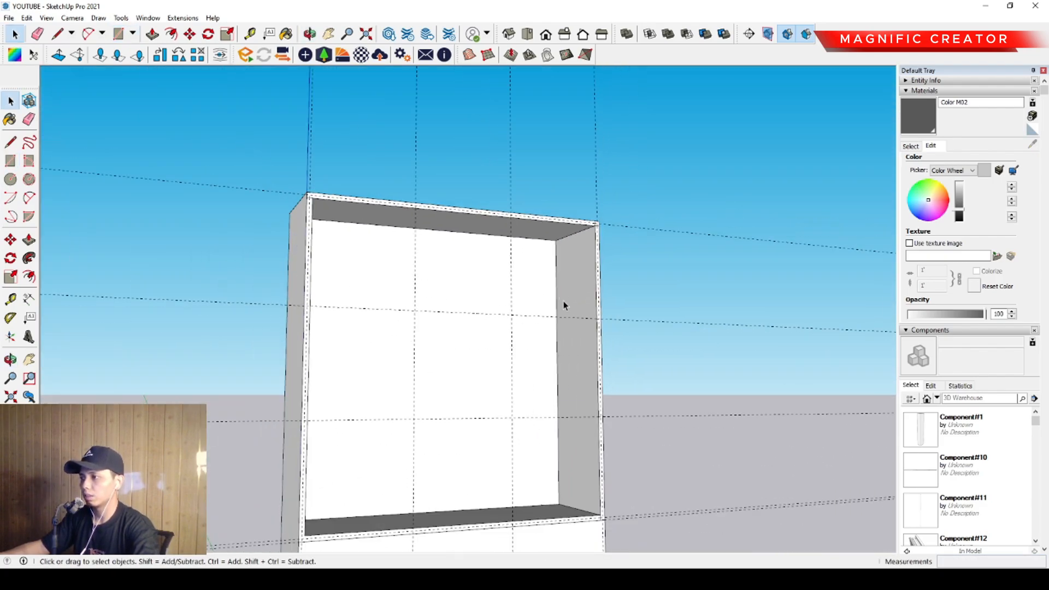
Delete the short vertical line on the lower rail at the opening's lower right corner.
scroll(564, 305, down, 3)
scroll(517, 353, up, 6)
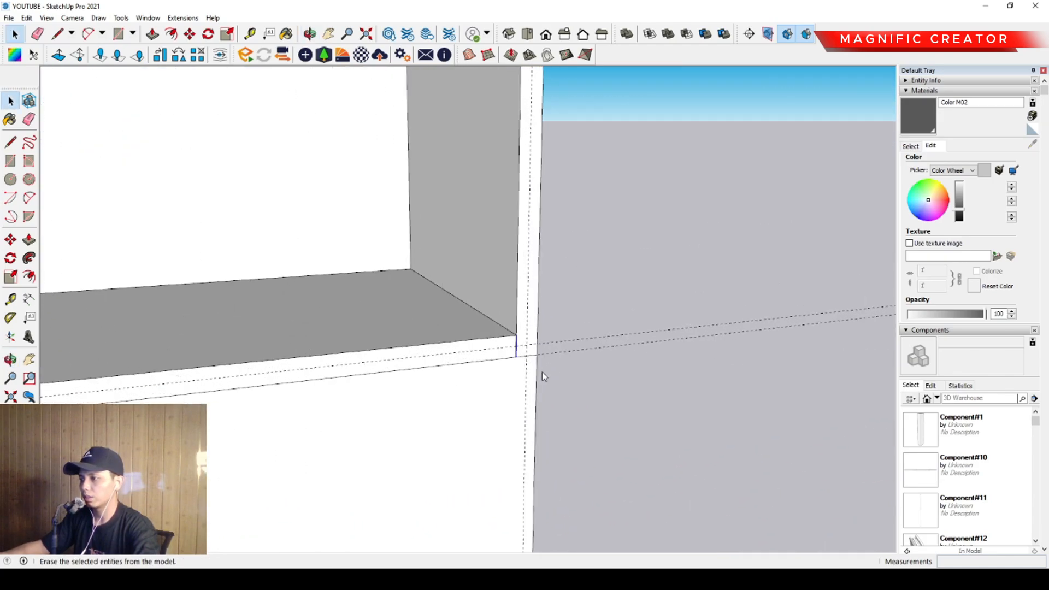
mouse_move(542, 376)
middle_down()
mouse_move(515, 368)
mouse_move(512, 312)
middle_up()
Pull the opening's right inner side face 20 mm inward and group the resulting vertical panel.
click(509, 310)
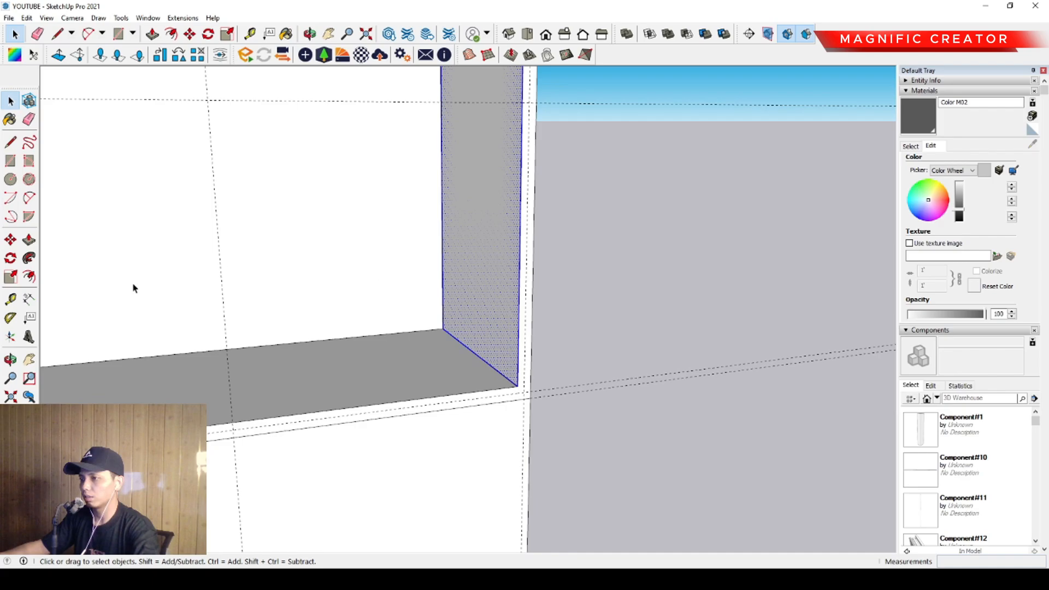
key(p)
click(492, 276)
scroll(495, 263, up, 2)
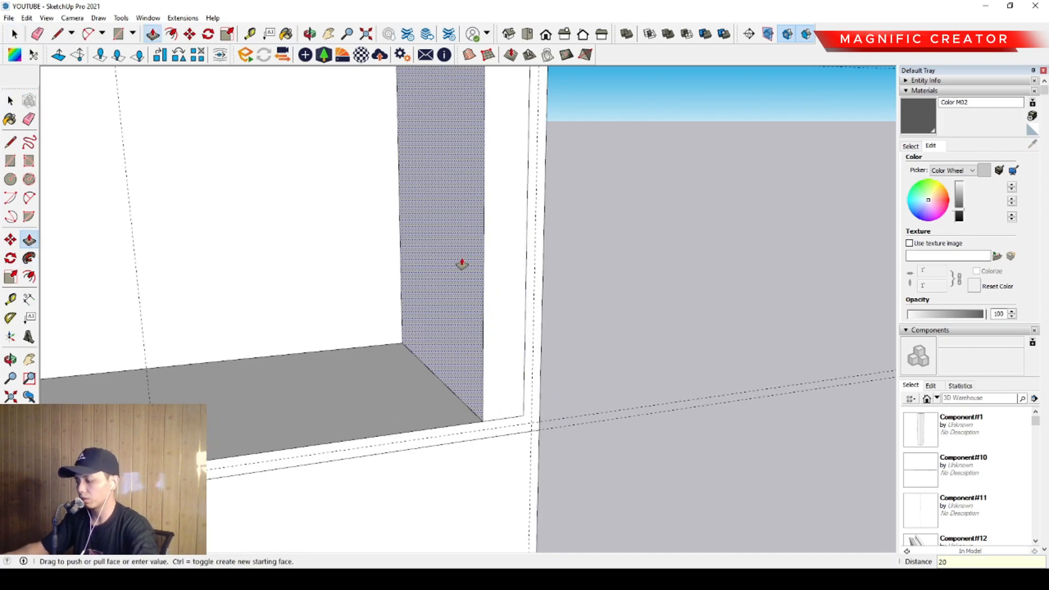
key(Return)
key(space)
triple_click(499, 215)
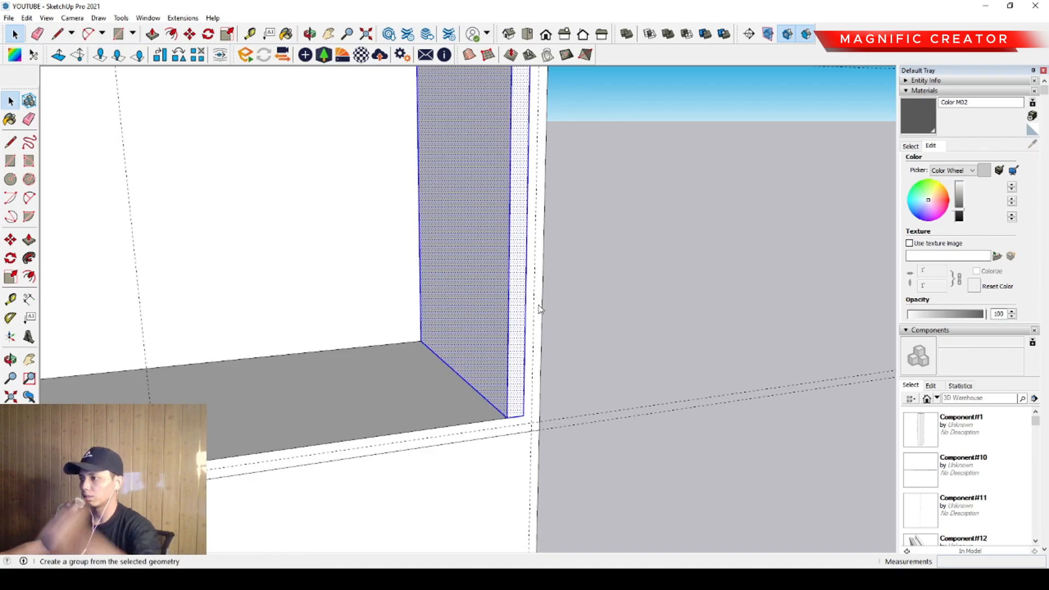
key(g)
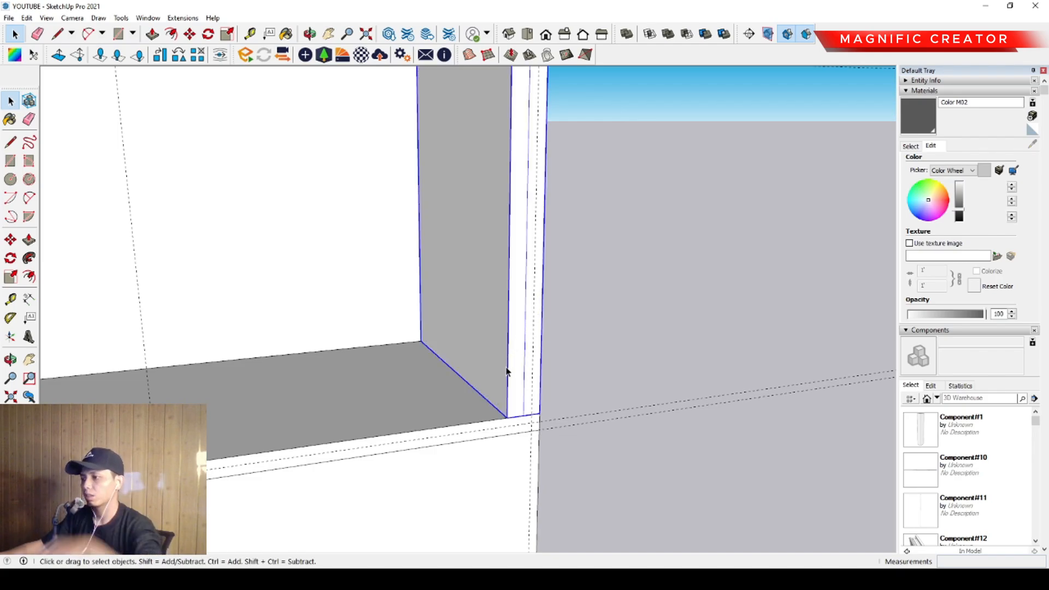
Make a component from the grouped vertical panel on the opening's right side.
scroll(507, 371, down, 6)
scroll(499, 300, up, 5)
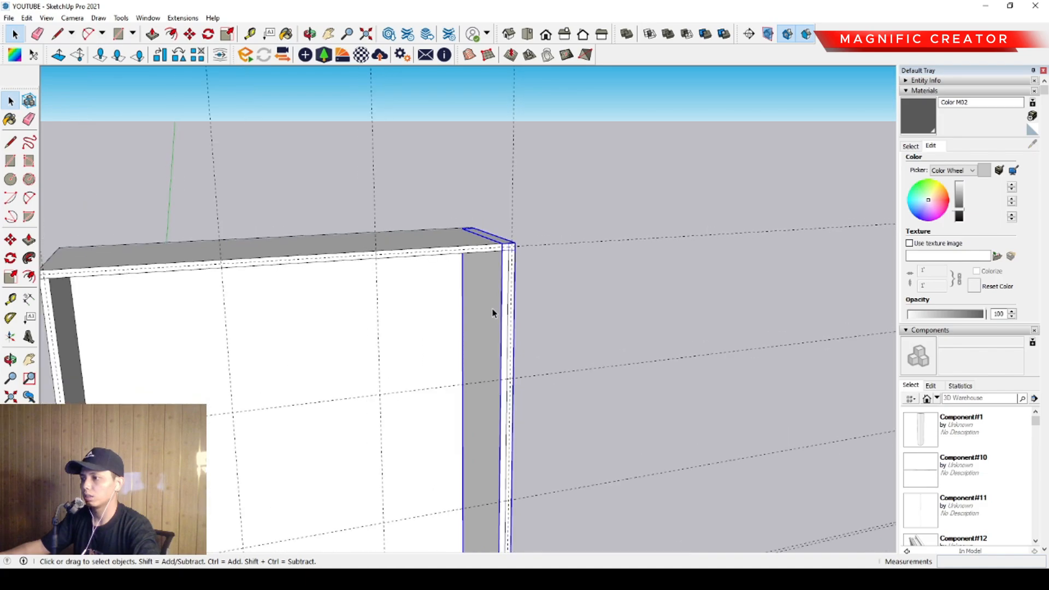
scroll(493, 313, down, 2)
middle_drag(492, 313, 427, 312)
scroll(494, 492, up, 5)
shift+middle_drag(494, 503, 544, 410)
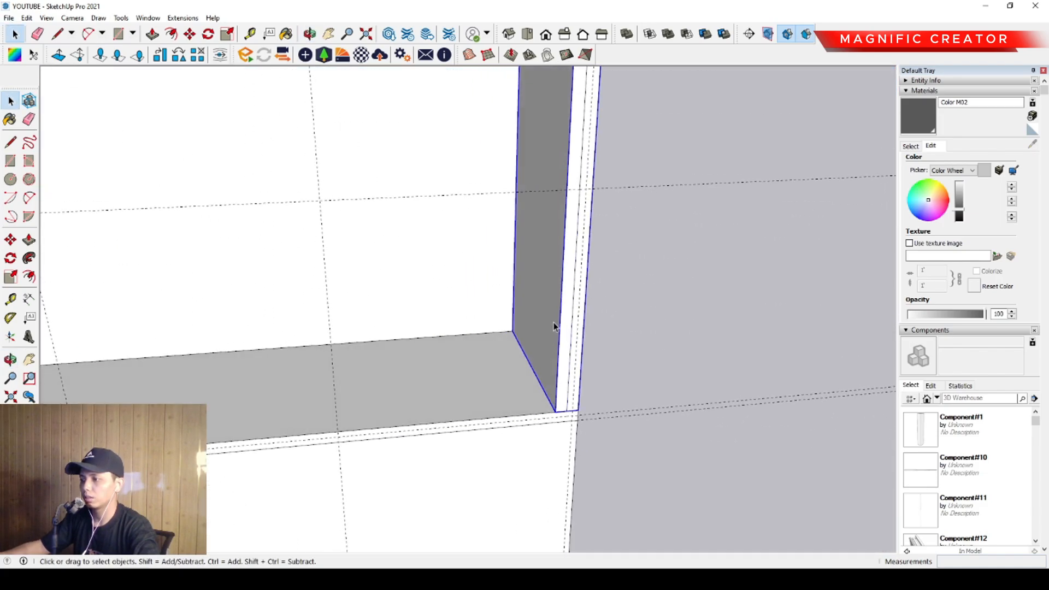
key(g)
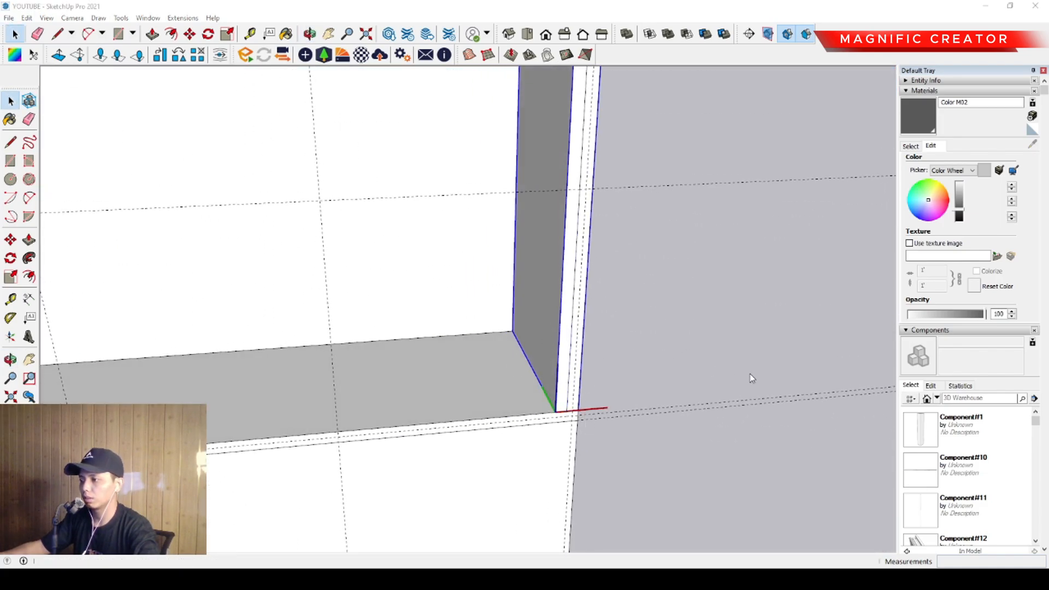
key(Return)
Move the vertical panel by the midpoint of its lower front edge onto the right vertical guide.
middle_drag(308, 389, 638, 405)
key(m)
scroll(661, 419, up, 2)
scroll(661, 420, up, 2)
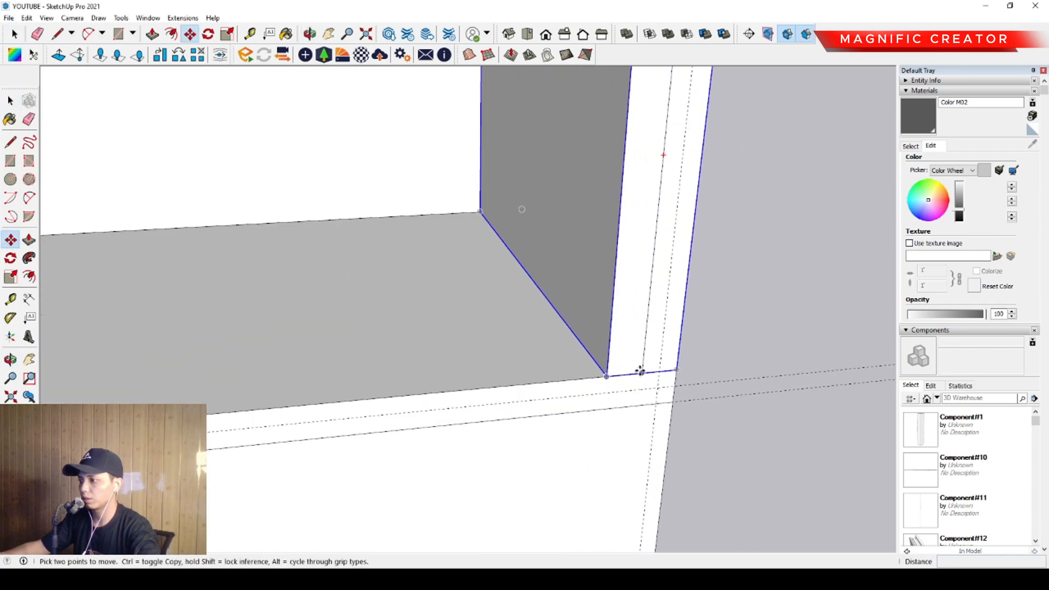
click(627, 375)
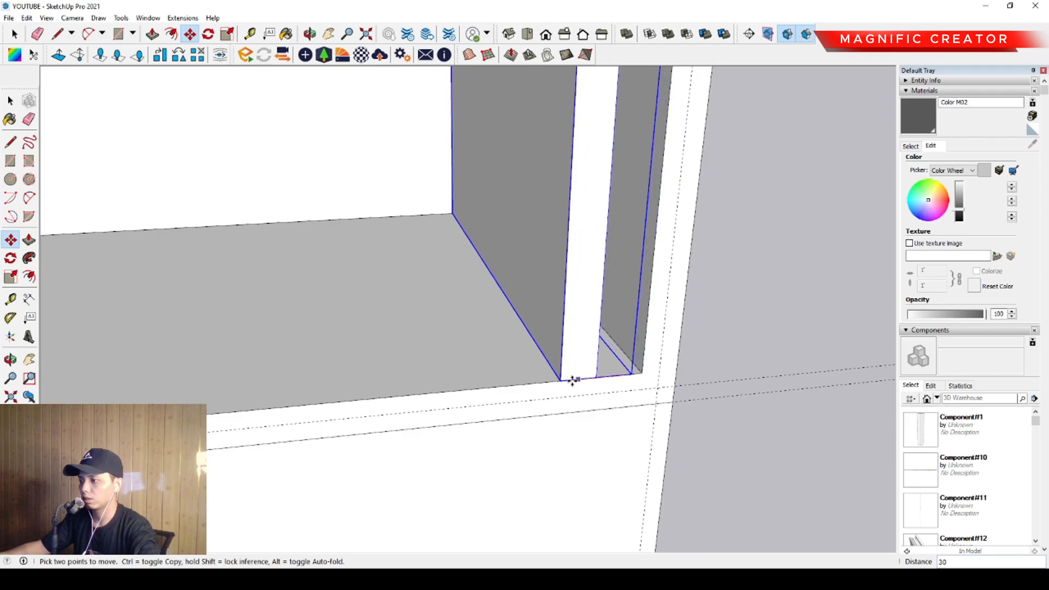
scroll(519, 385, down, 3)
shift+middle_drag(461, 394, 556, 344)
scroll(377, 350, up, 2)
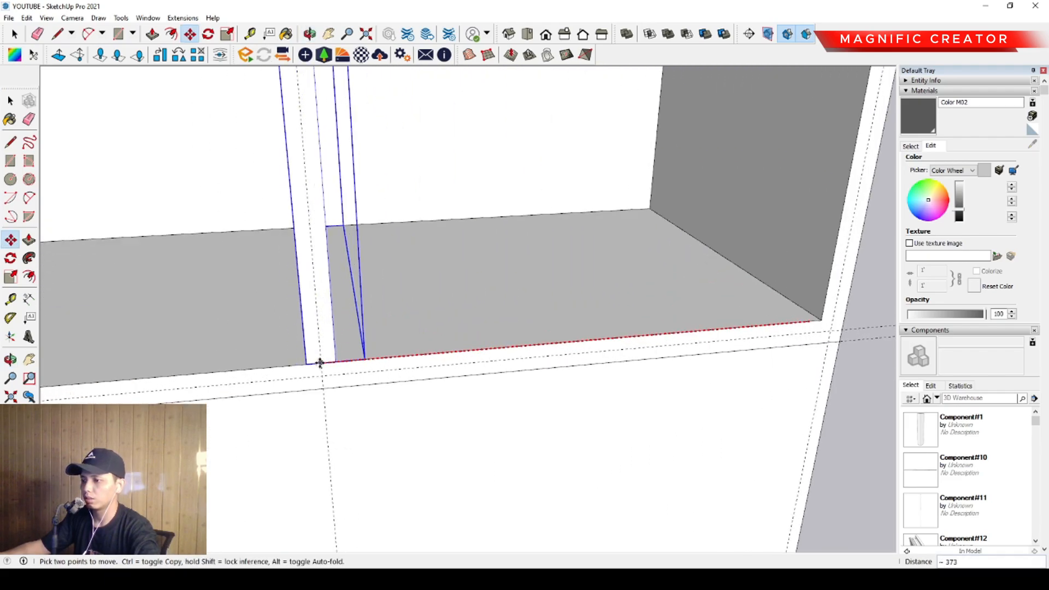
key(ctrl)
click(322, 363)
Copy the vertical divider from the right vertical guide onto the left vertical guide.
scroll(370, 360, down, 2)
shift+middle_drag(372, 358, 723, 298)
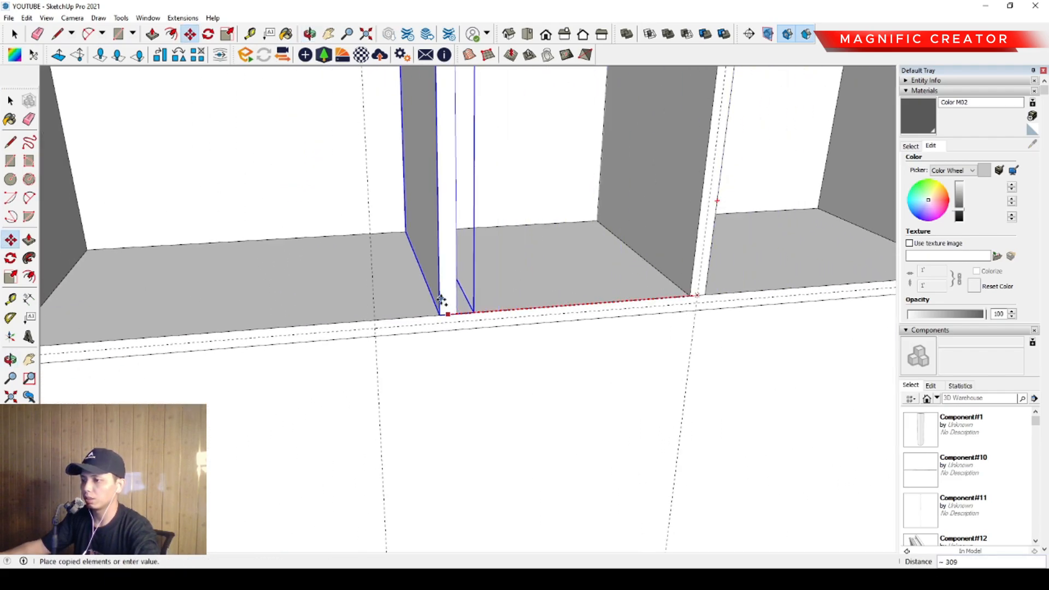
scroll(441, 303, up, 1)
key(space)
scroll(420, 378, down, 5)
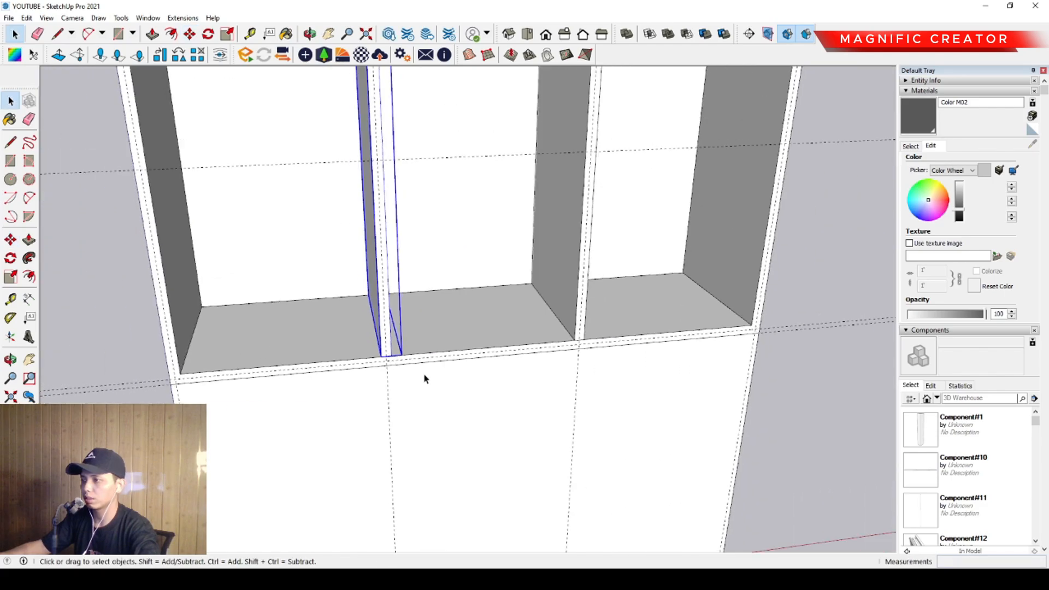
Open the left divider component for editing and erase the stray edges around its upper end.
middle_drag(424, 379, 356, 330)
scroll(363, 293, up, 1)
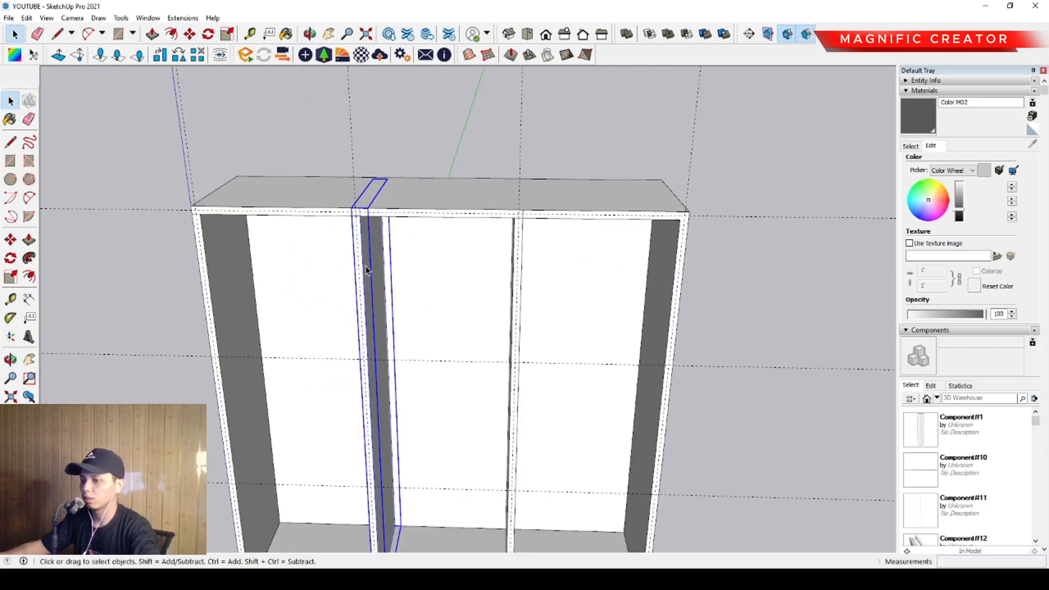
scroll(365, 276, up, 4)
scroll(360, 248, down, 4)
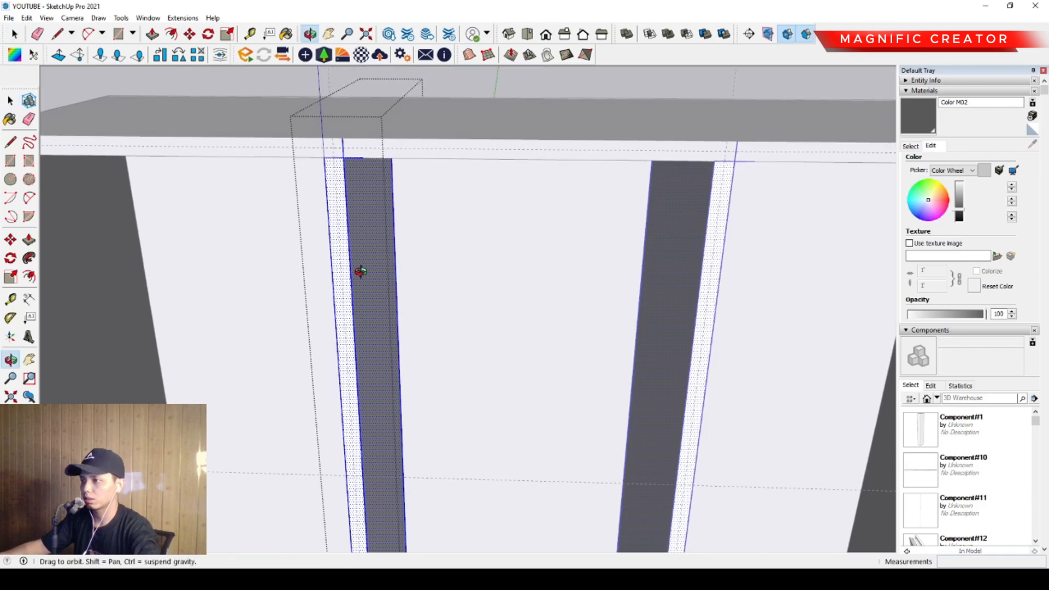
middle_drag(358, 269, 356, 268)
scroll(350, 178, up, 2)
mouse_move(350, 179)
middle_down()
mouse_move(358, 171)
mouse_move(347, 169)
middle_up()
click(340, 171)
middle_drag(352, 239, 421, 274)
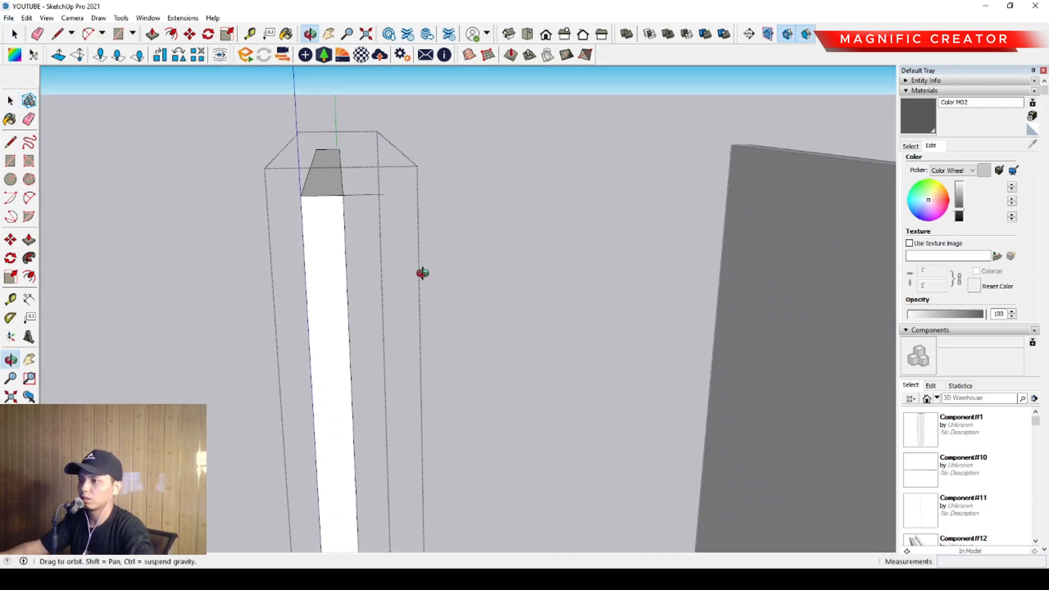
key(e)
drag(380, 187, 371, 218)
key(space)
scroll(345, 236, down, 5)
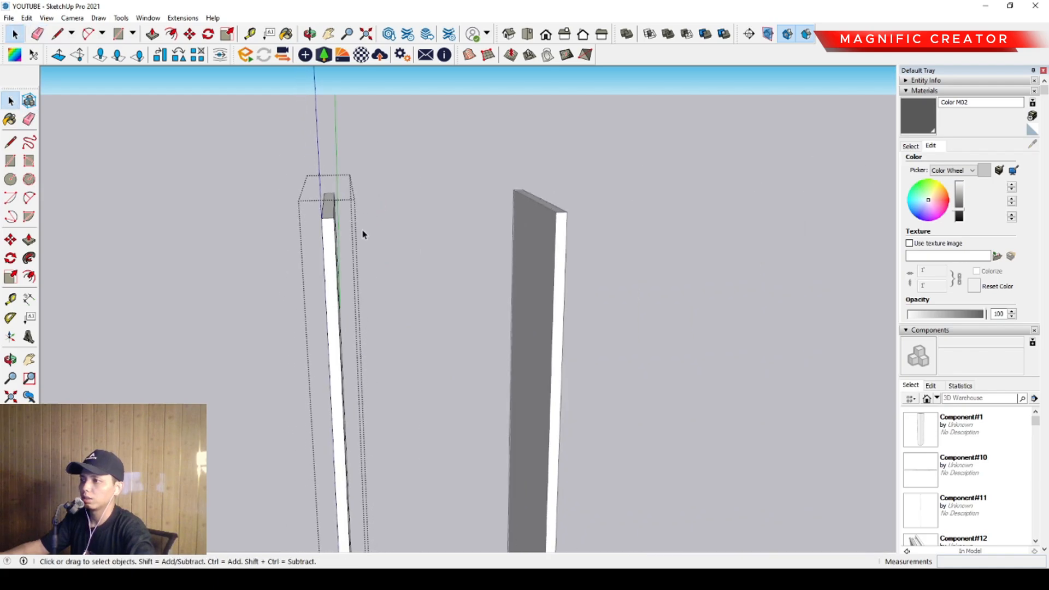
click(583, 154)
Rotate a copy of the right divider 90° about its crossing with the upper horizontal guide to form a horizontal shelf.
scroll(472, 375, up, 1)
middle_drag(473, 373, 494, 276)
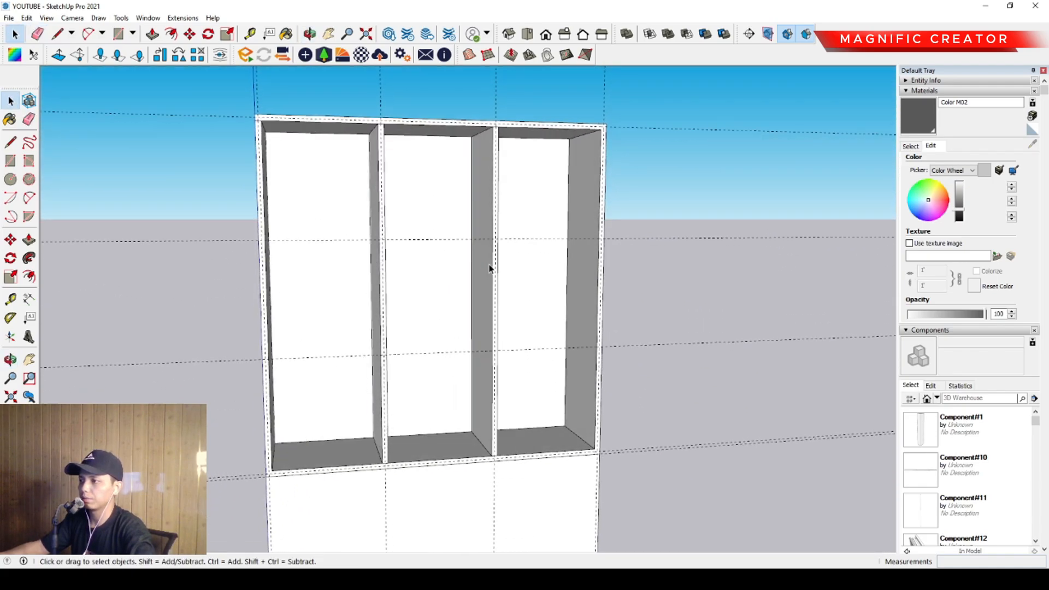
scroll(491, 268, up, 6)
click(496, 239)
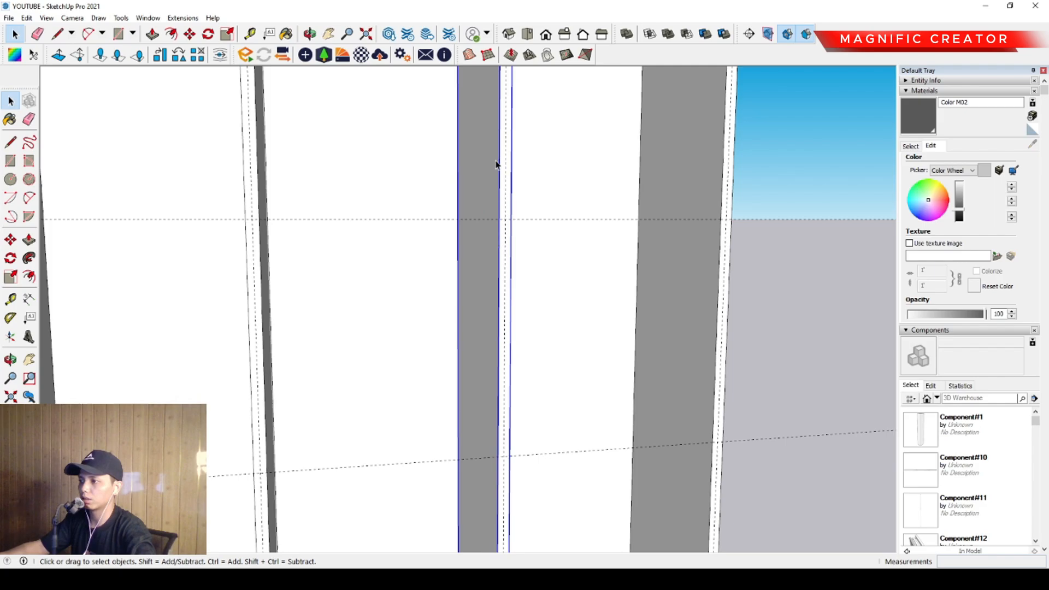
scroll(508, 265, up, 2)
middle_drag(509, 265, 449, 239)
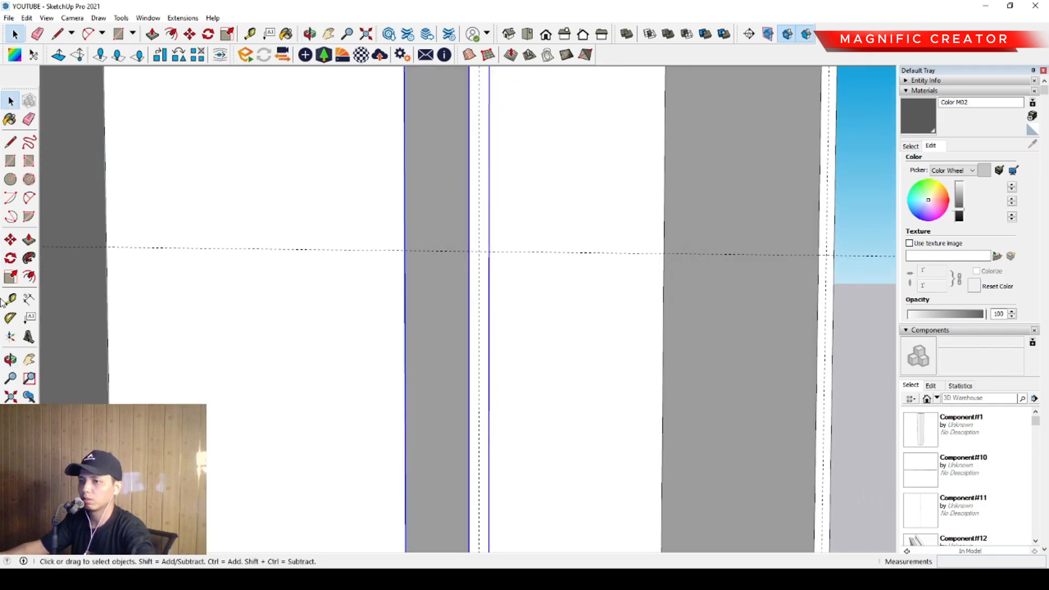
click(10, 258)
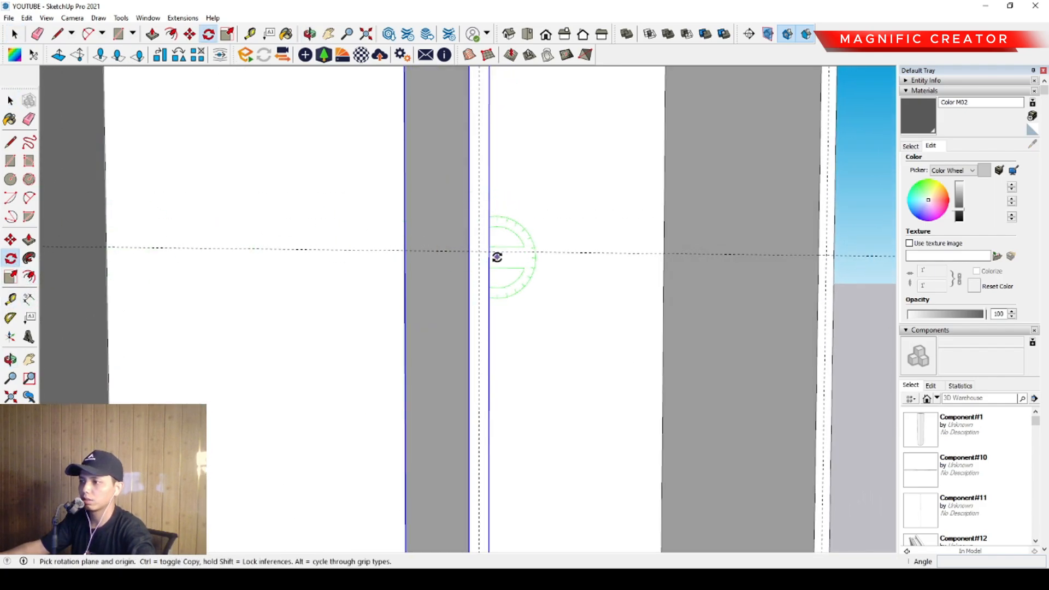
scroll(479, 253, up, 2)
scroll(478, 250, up, 2)
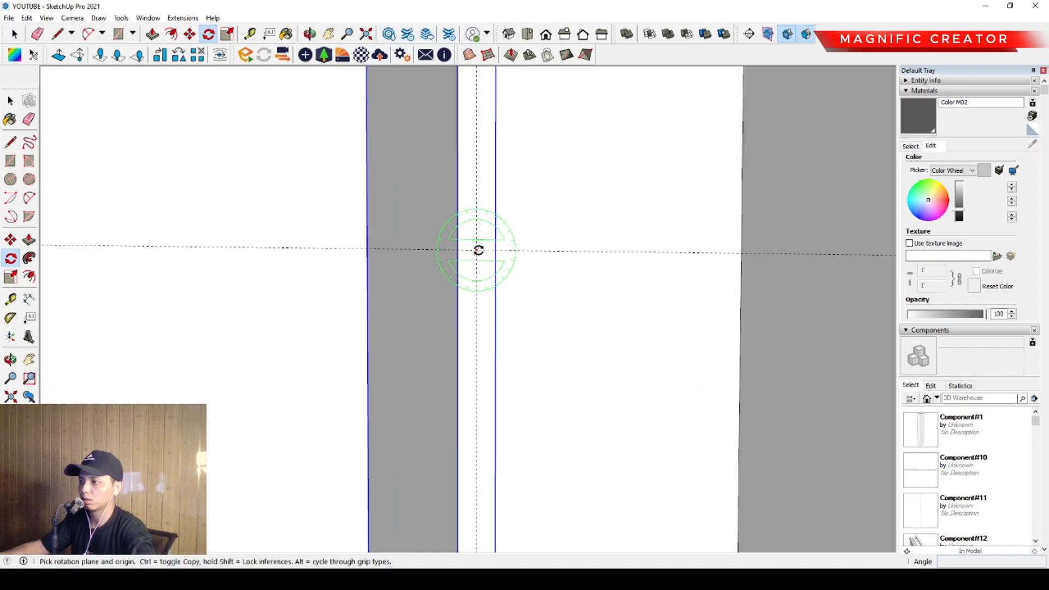
click(478, 250)
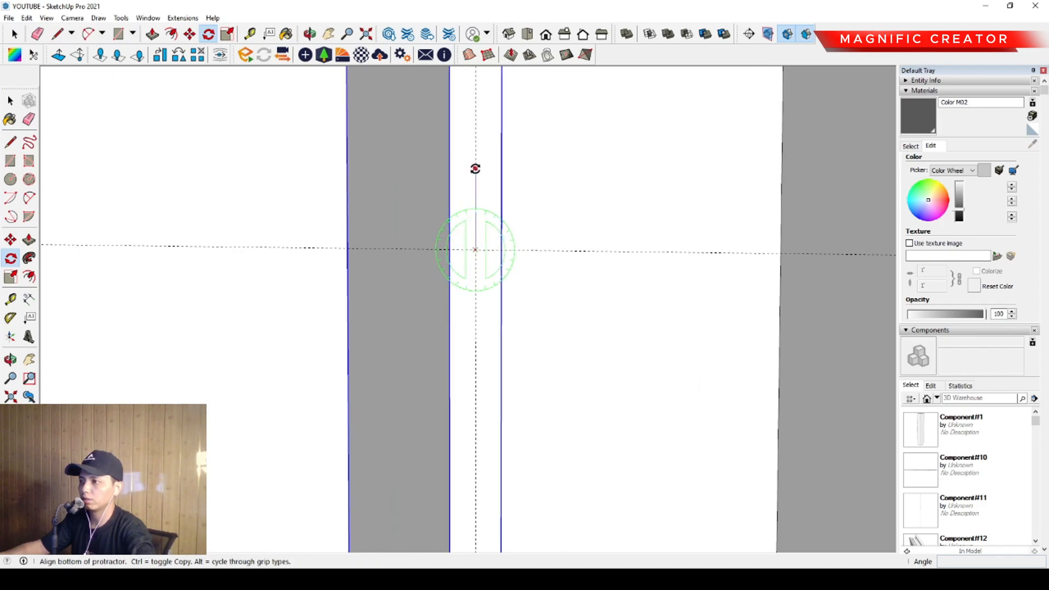
click(475, 159)
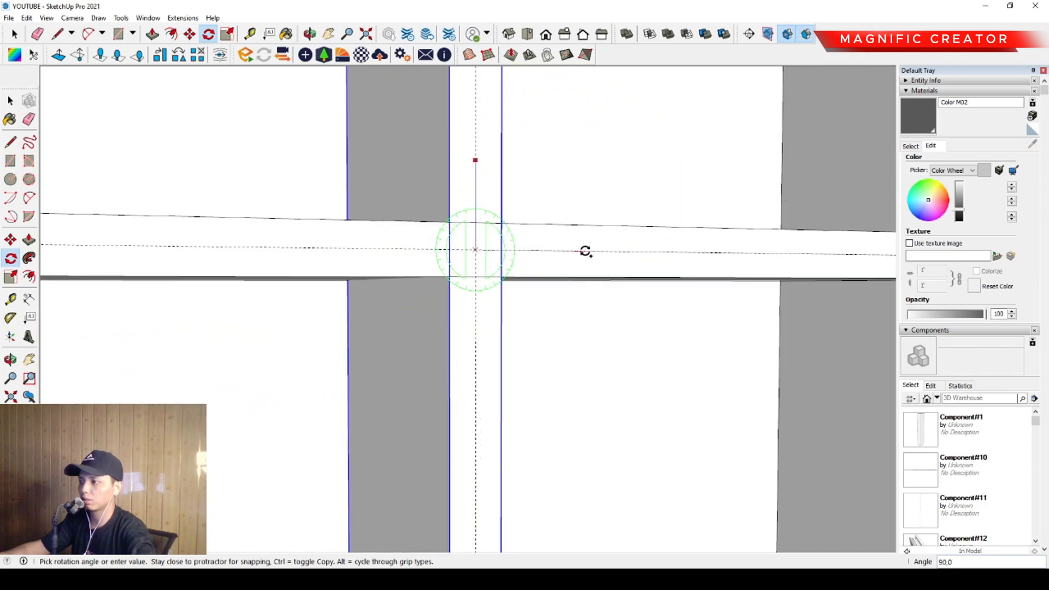
click(604, 251)
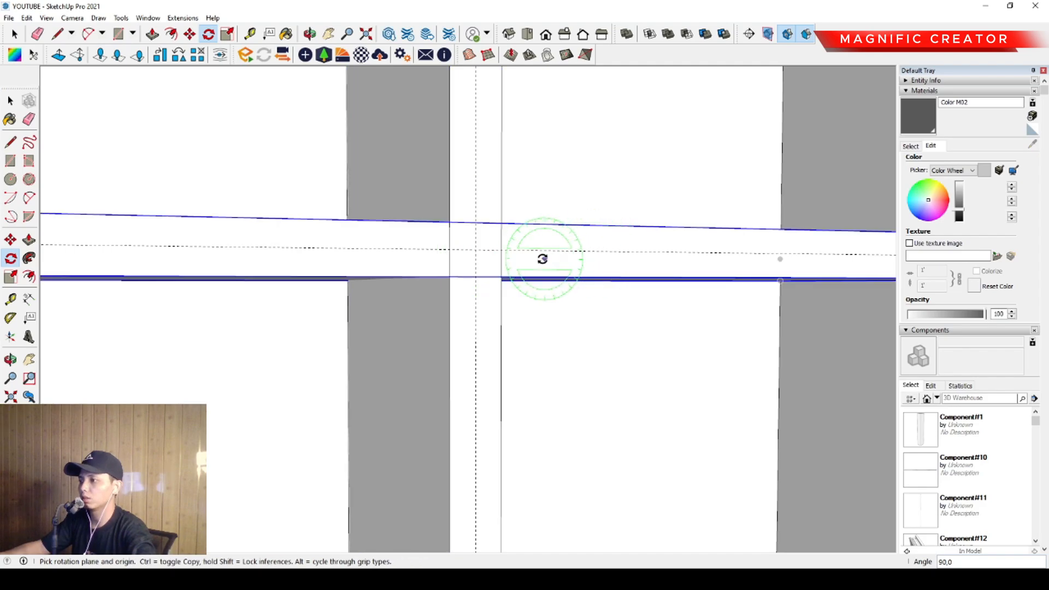
middle_drag(541, 258, 516, 337)
scroll(516, 337, down, 5)
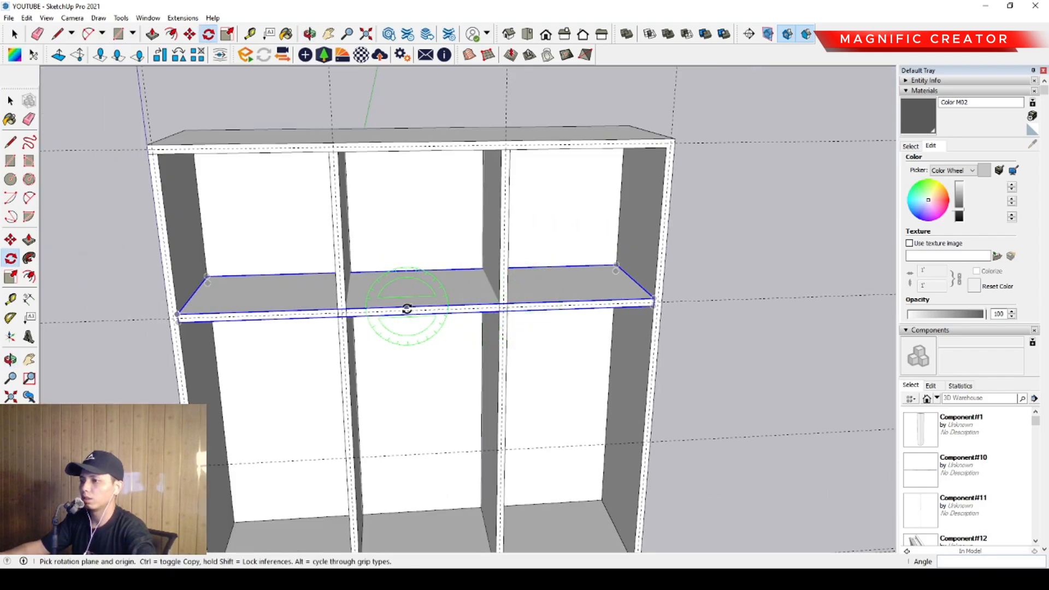
key(space)
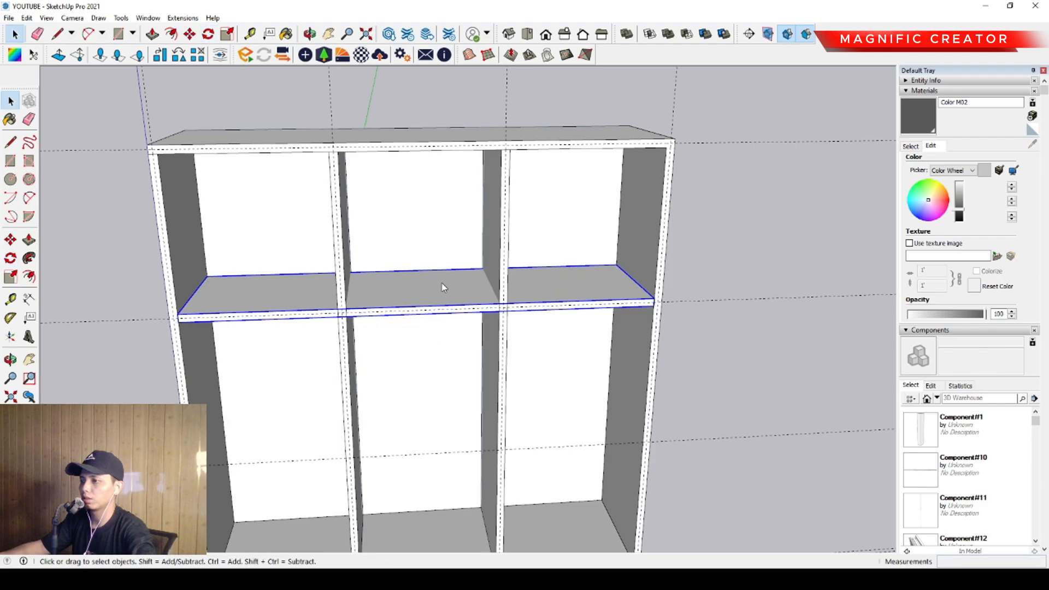
Copy the horizontal shelf straight down the right divider's centre line onto the next horizontal guide.
scroll(508, 371, up, 1)
middle_drag(509, 371, 549, 223)
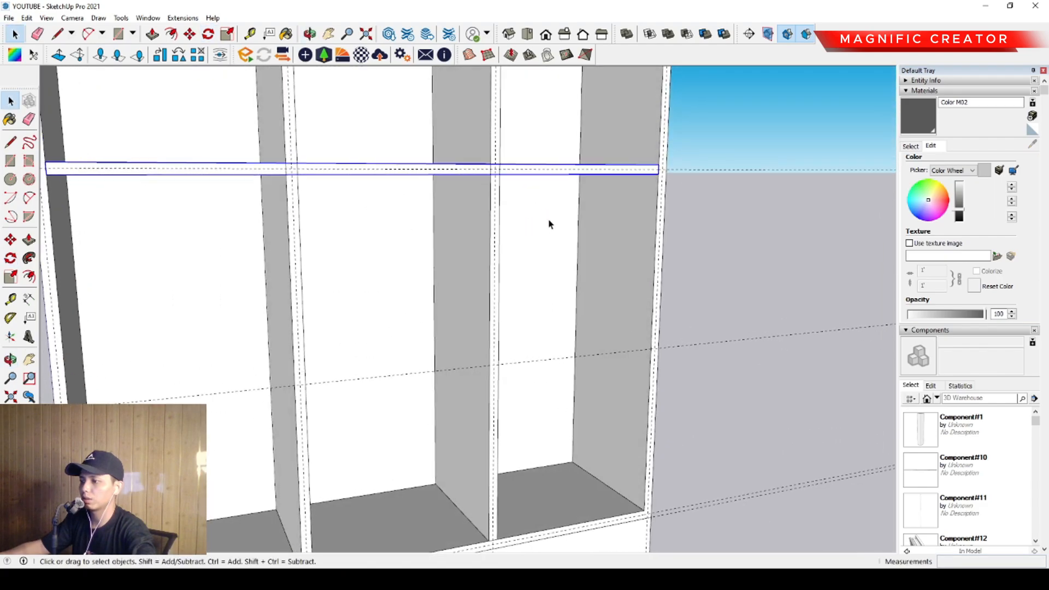
scroll(494, 199, up, 3)
mouse_move(494, 199)
middle_down()
mouse_move(483, 234)
mouse_move(485, 217)
middle_up()
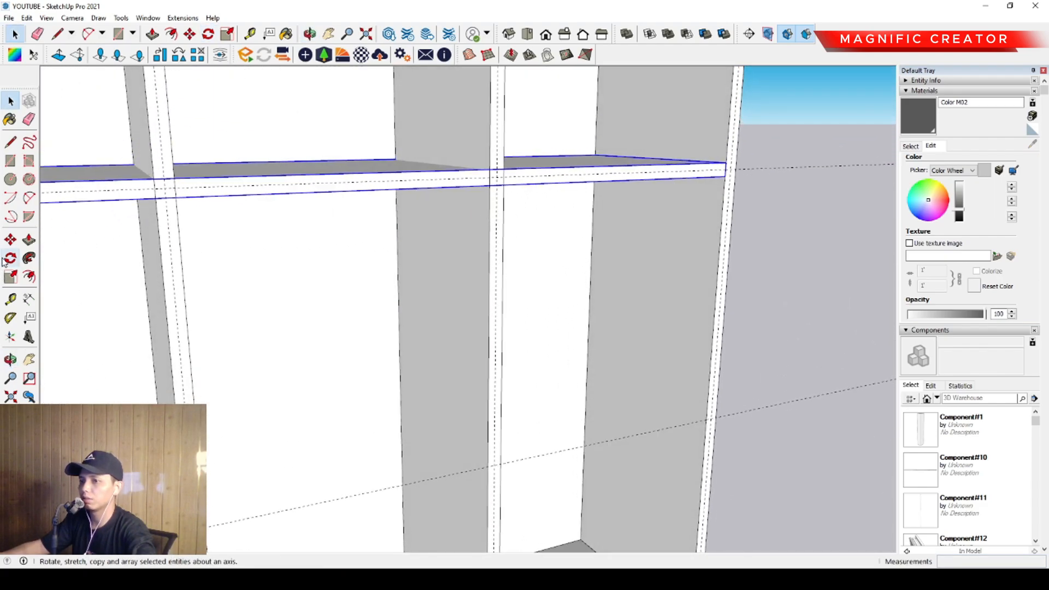
click(10, 240)
scroll(513, 186, up, 3)
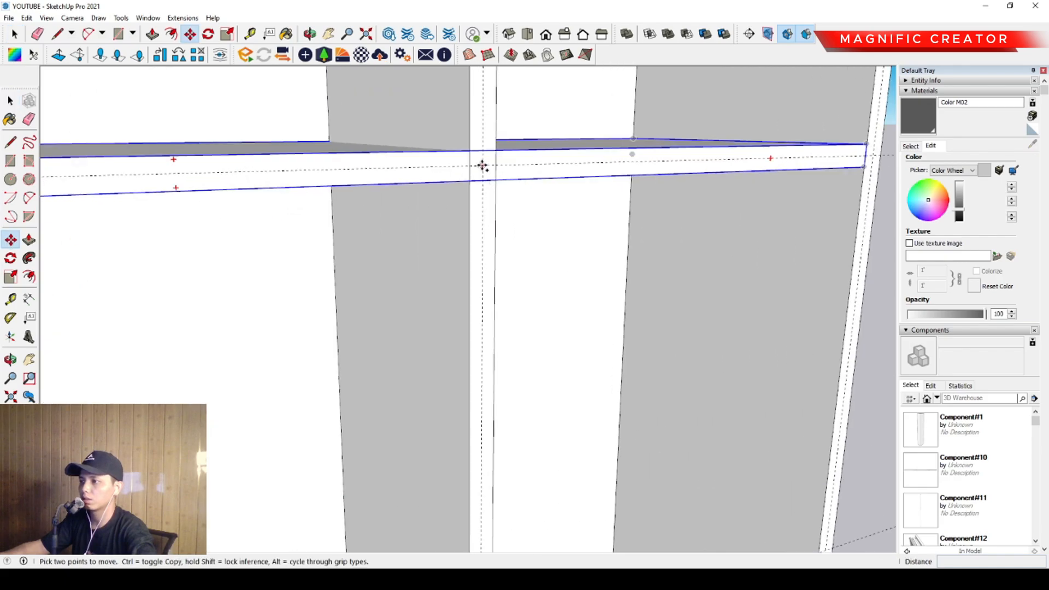
click(482, 165)
scroll(465, 345, down, 3)
shift+middle_drag(465, 344, 469, 181)
scroll(462, 284, up, 2)
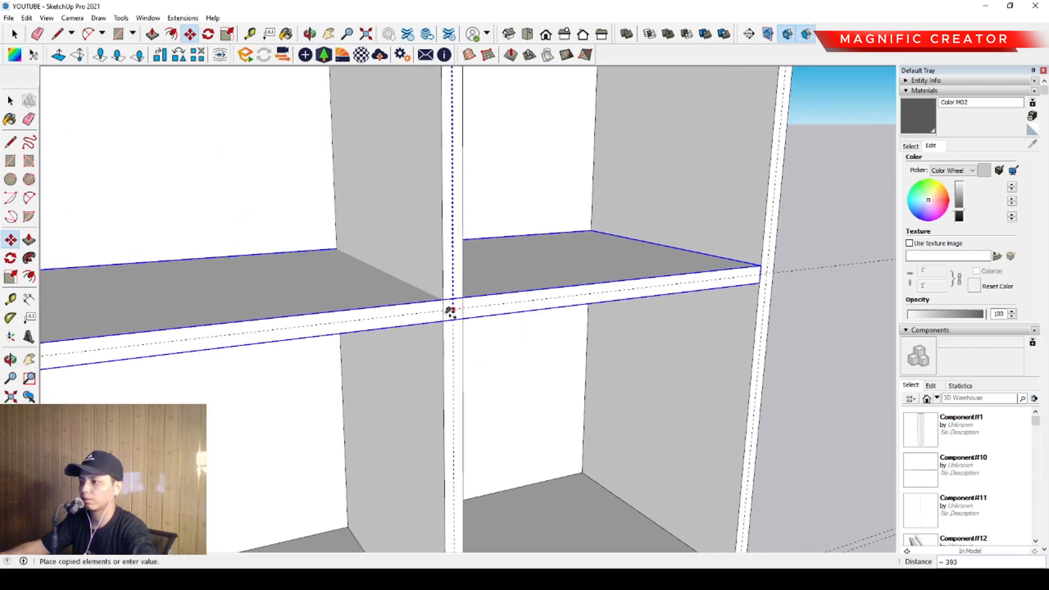
click(451, 312)
key(space)
scroll(461, 337, down, 6)
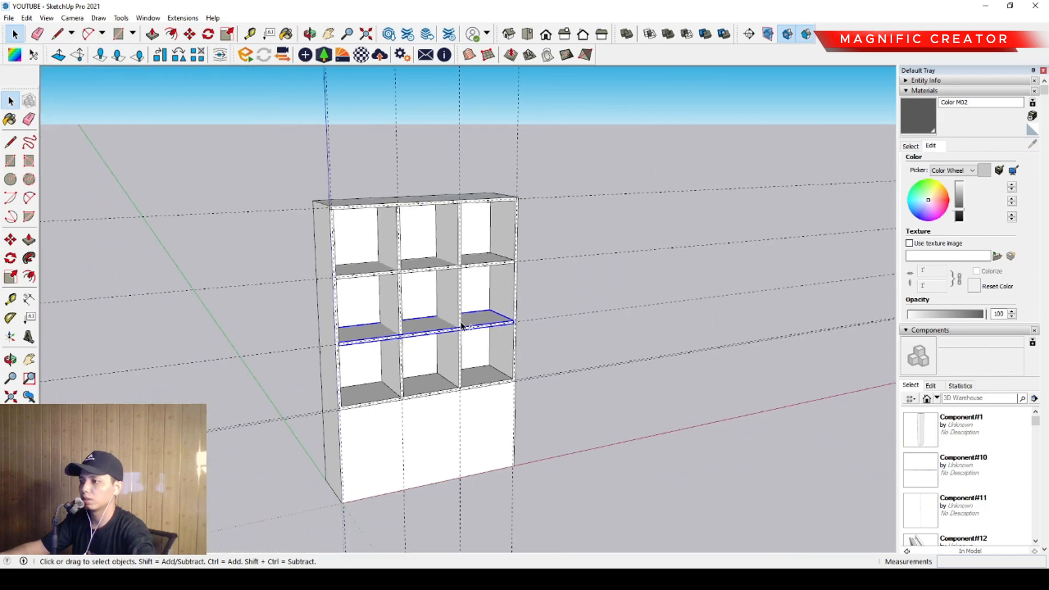
Open the cabinet frame for editing and offset the lower front face's side and bottom edges inward to match the upper frame's thickness.
scroll(462, 327, up, 5)
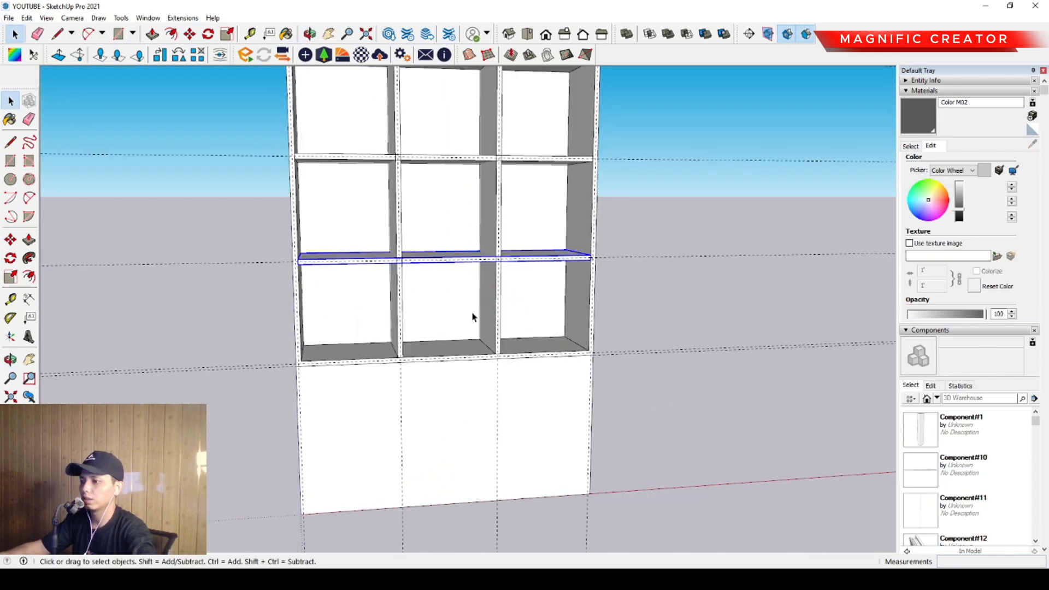
middle_drag(474, 317, 500, 313)
scroll(420, 416, up, 1)
middle_drag(421, 416, 401, 375)
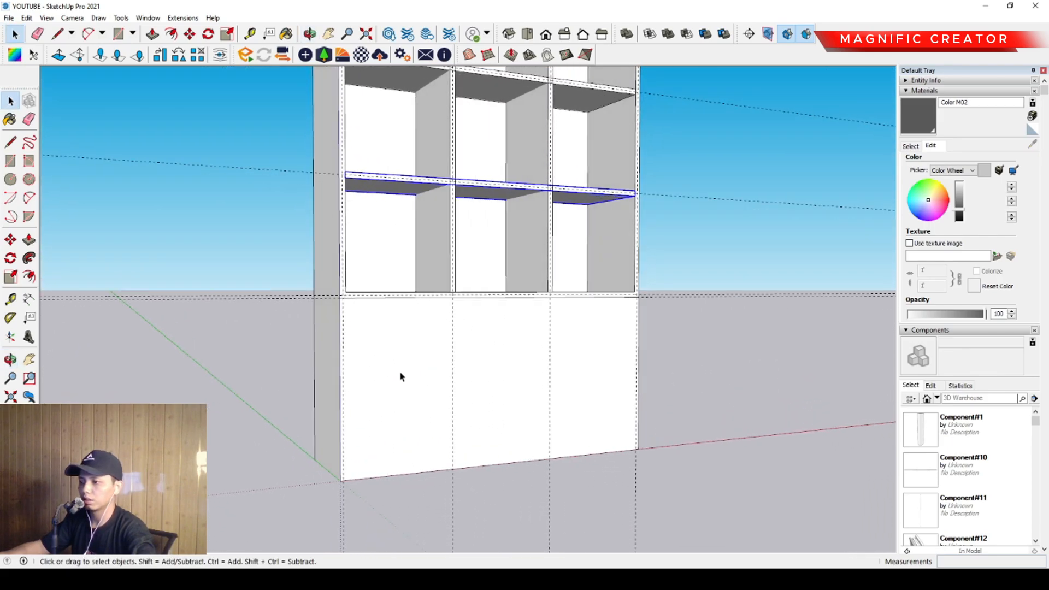
triple_click(399, 348)
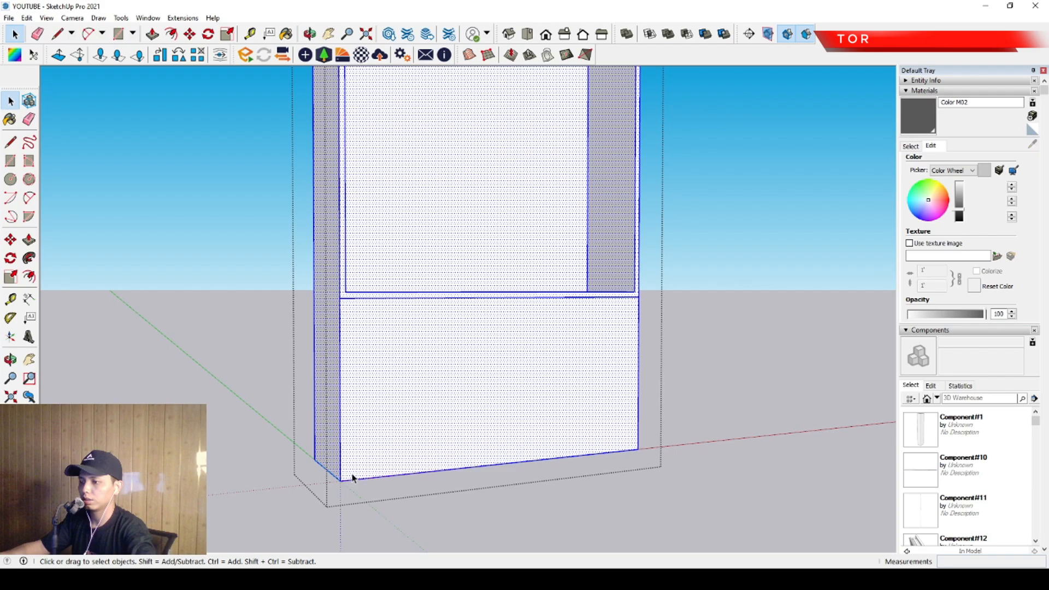
click(344, 443)
click(340, 440)
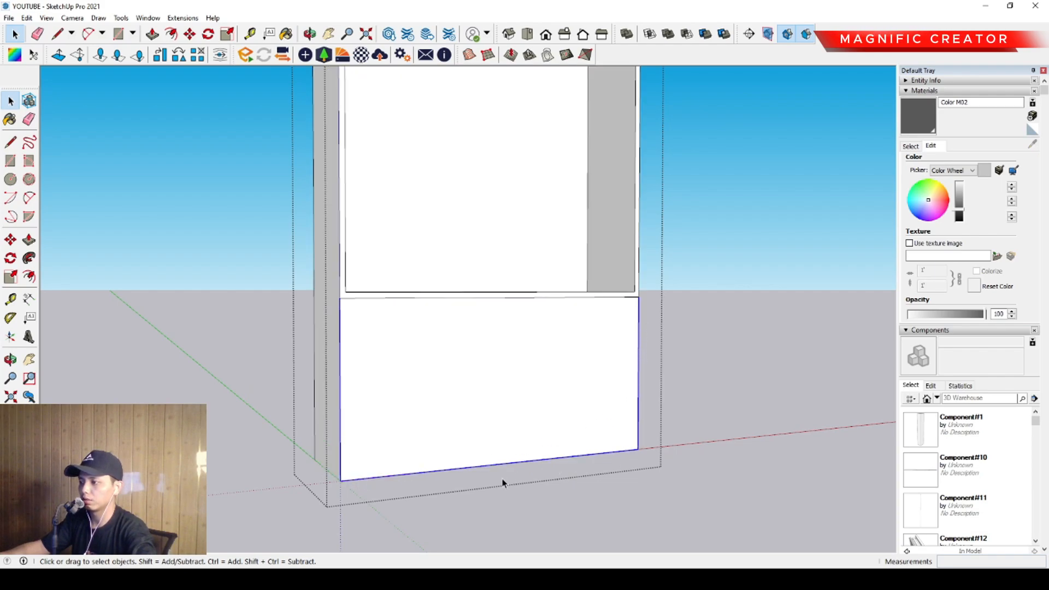
scroll(631, 349, up, 1)
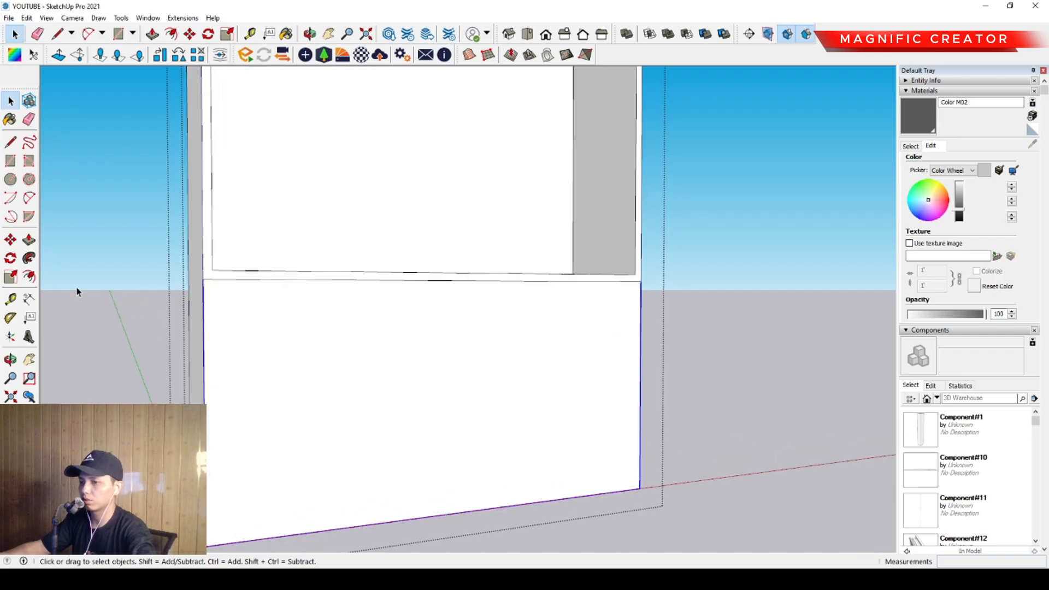
click(29, 277)
click(640, 310)
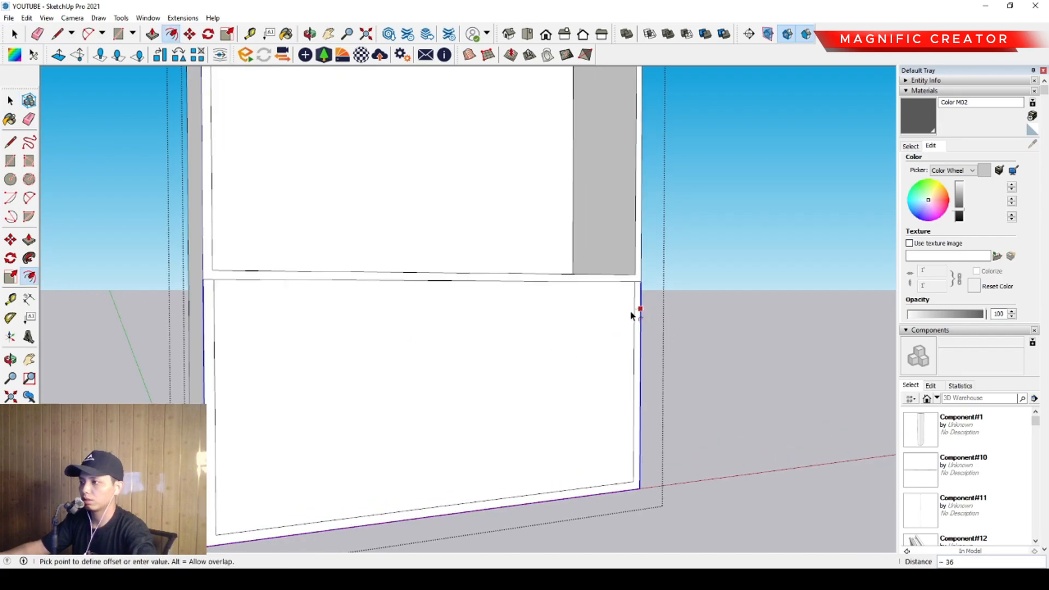
scroll(630, 310, up, 1)
click(637, 270)
key(space)
scroll(609, 318, down, 1)
scroll(585, 340, down, 1)
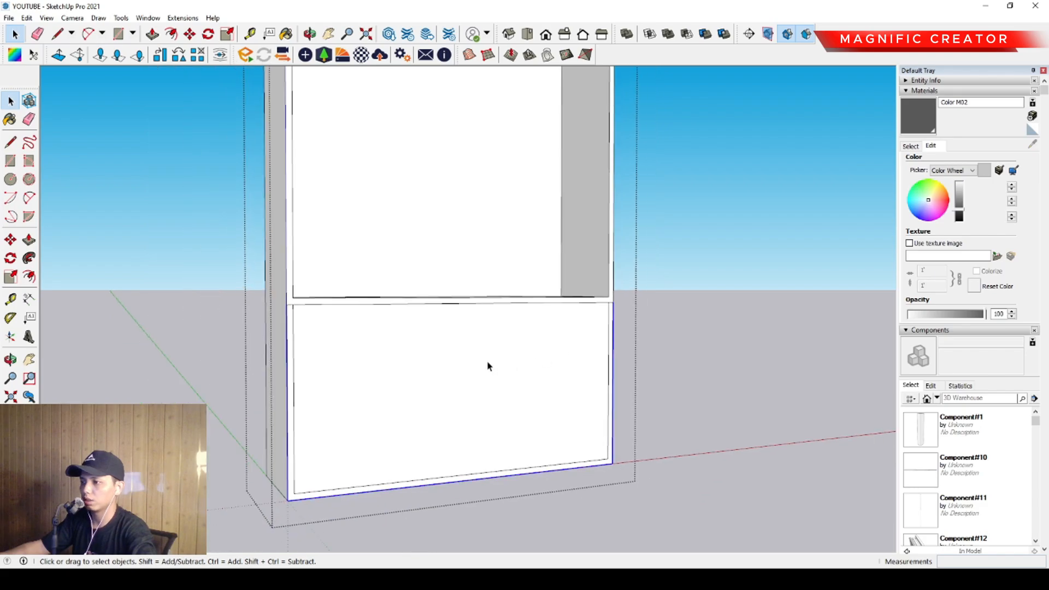
Push the inset lower front face back 330 mm, level with the upper compartment's back, and close the frame.
scroll(487, 363, up, 1)
click(534, 354)
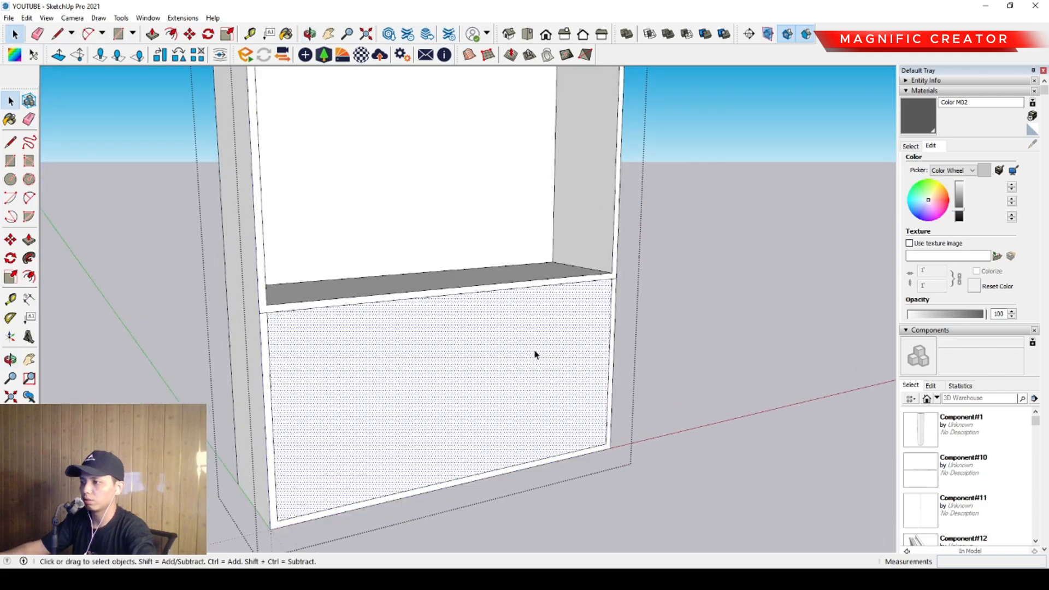
click(29, 239)
drag(386, 406, 493, 234)
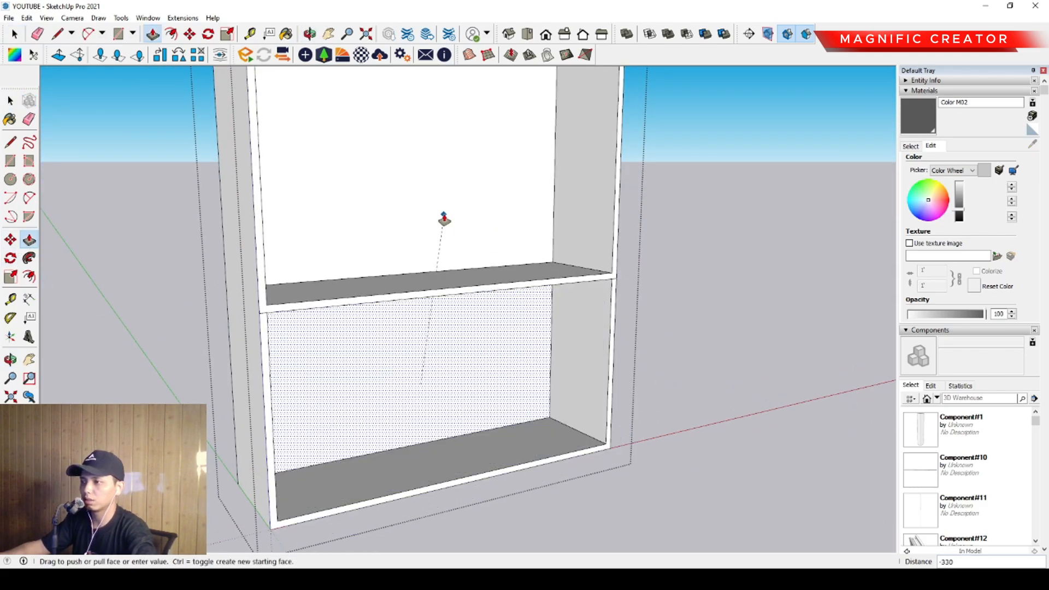
click(445, 212)
key(space)
scroll(422, 330, down, 2)
shift+middle_drag(440, 343, 366, 318)
click(684, 290)
Draw a rectangle across the front opening of the upper-left compartment, from its lower-right to its upper-left inner corner.
scroll(468, 375, up, 1)
scroll(440, 270, up, 1)
shift+middle_drag(440, 269, 459, 456)
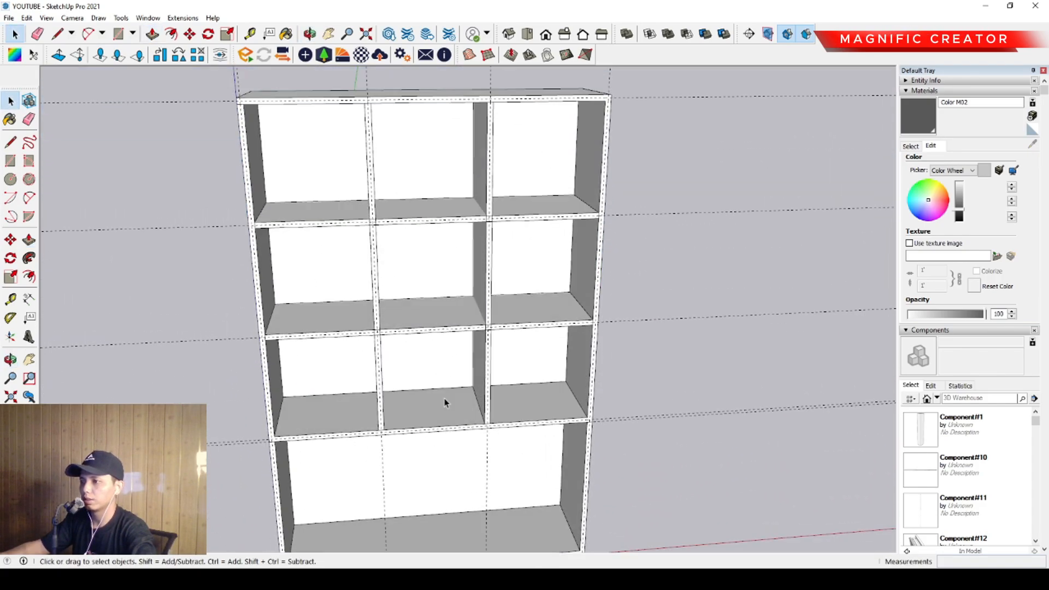
shift+middle_drag(402, 313, 427, 349)
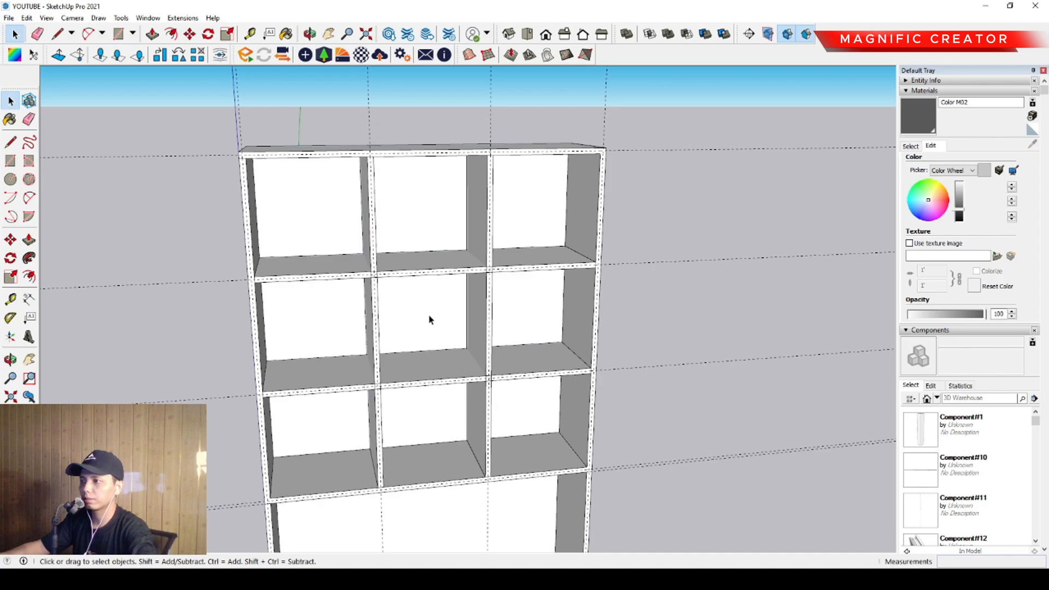
scroll(429, 320, up, 1)
shift+middle_drag(451, 292, 500, 365)
scroll(400, 275, up, 3)
middle_drag(499, 365, 487, 180)
click(10, 161)
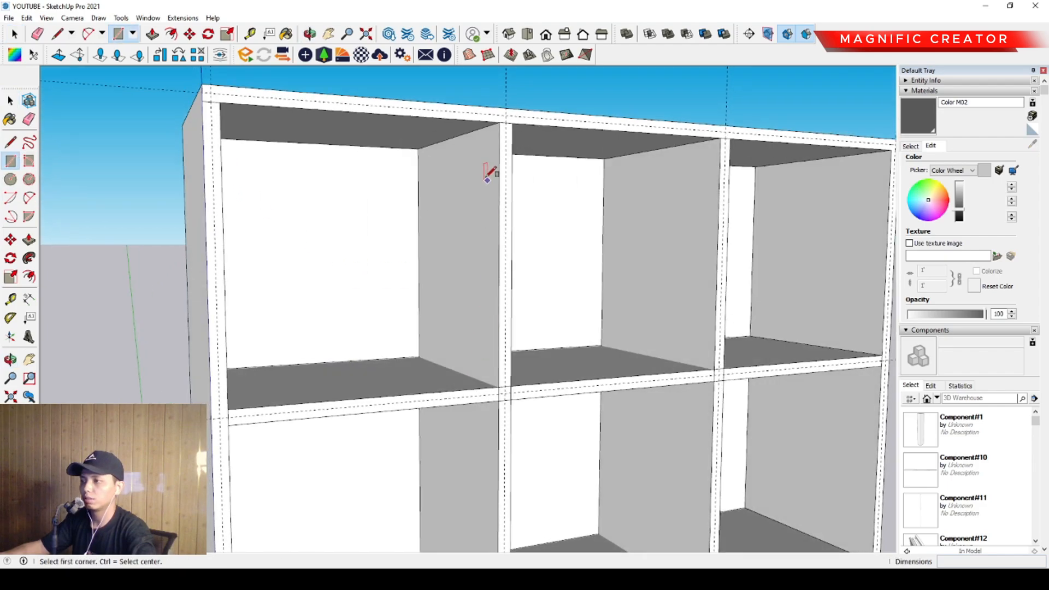
click(500, 385)
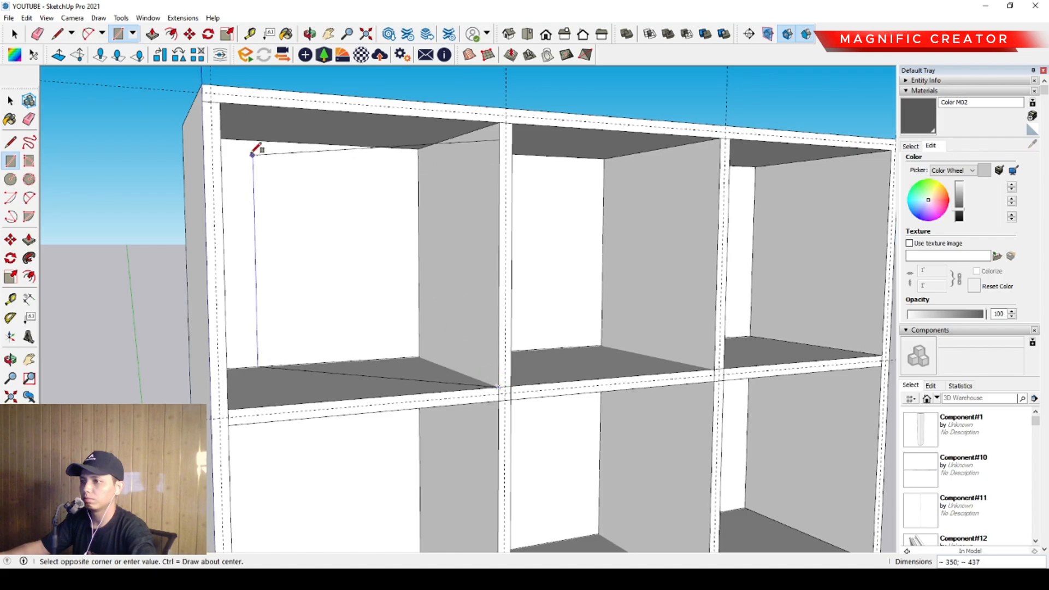
click(221, 103)
key(space)
Extrude the rectangle 20 mm outward from the cabinet front to form a door panel.
mouse_move(427, 235)
middle_down()
mouse_move(443, 290)
mouse_move(495, 349)
middle_up()
click(295, 316)
click(29, 239)
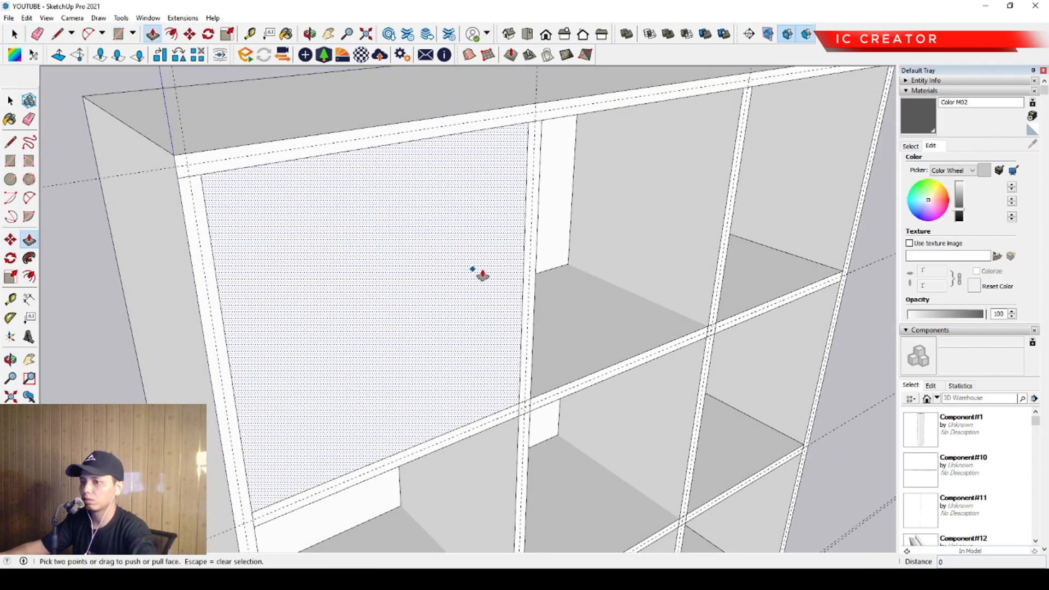
click(492, 266)
click(510, 287)
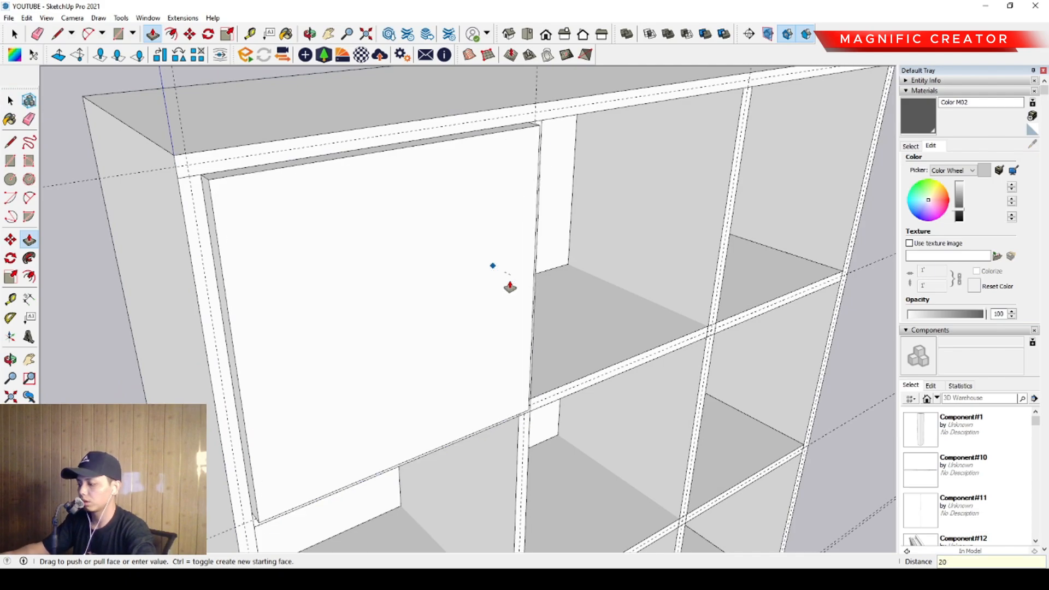
key(space)
Make the door panel a separate object and erase the stray edges beside its left side.
middle_drag(510, 286, 402, 295)
click(401, 250)
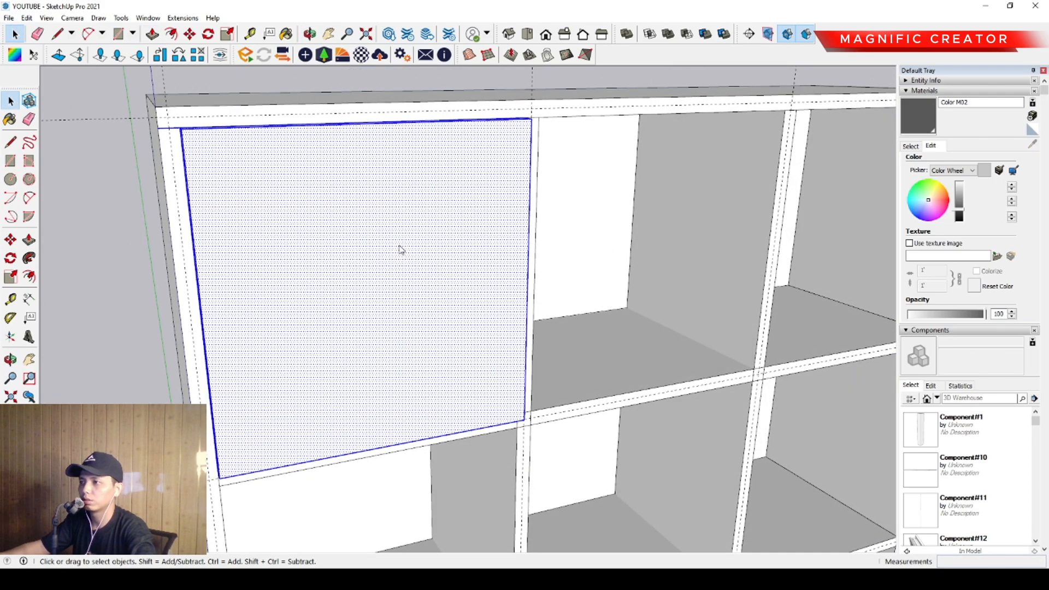
middle_drag(213, 257, 250, 284)
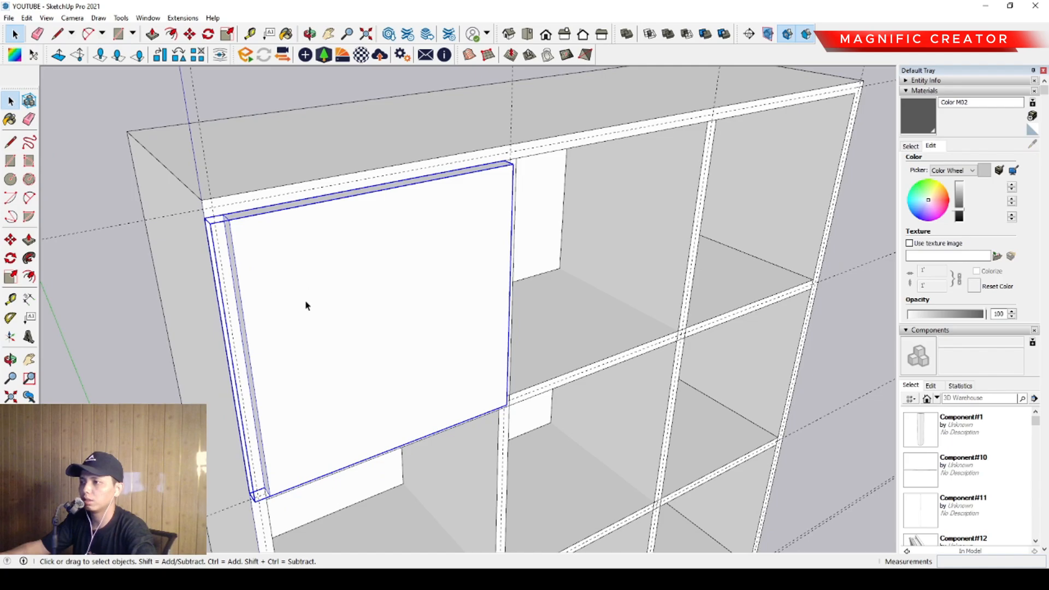
triple_click(290, 383)
middle_drag(293, 419, 58, 357)
middle_drag(400, 292, 522, 443)
scroll(337, 254, up, 1)
key(e)
click(353, 241)
scroll(365, 243, down, 1)
middle_drag(605, 376, 611, 295)
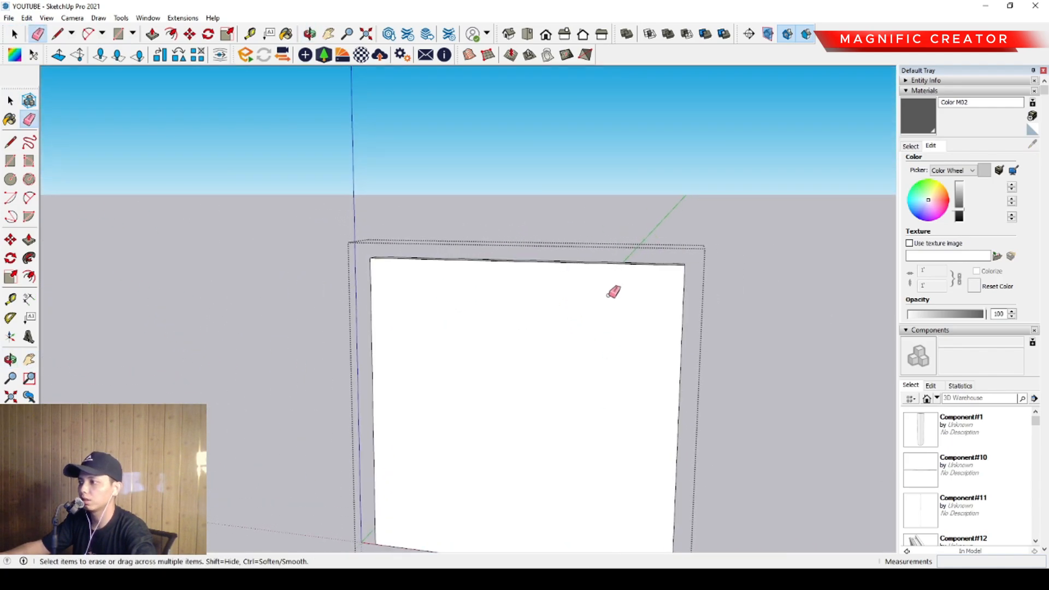
key(space)
scroll(503, 447, down, 1)
mouse_move(503, 447)
shift+middle_down()
mouse_move(475, 401)
mouse_move(484, 353)
shift+middle_up()
click(672, 264)
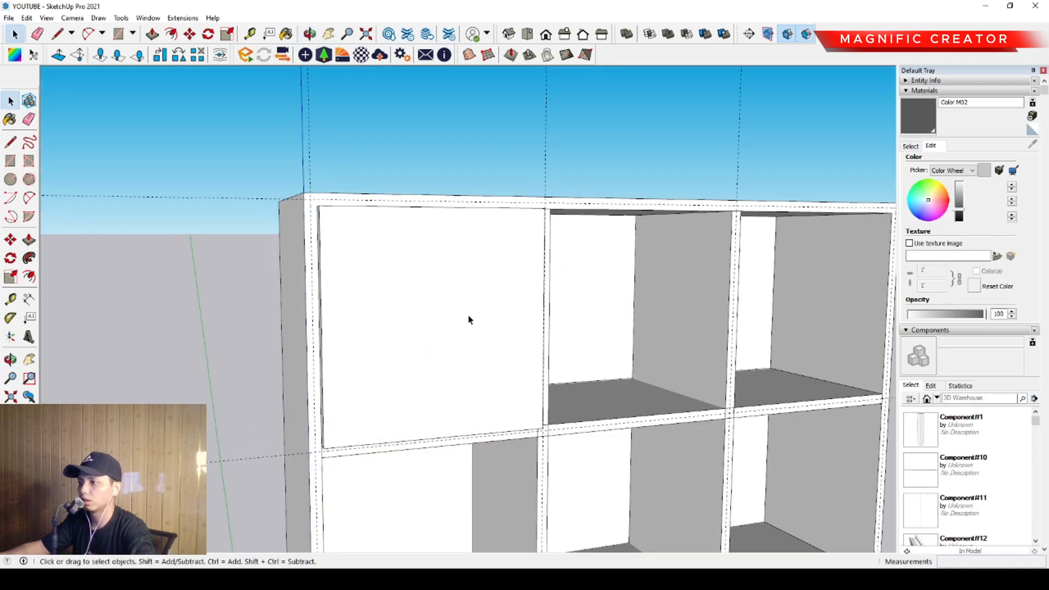
Draw a diagonal line across the door's front face from its upper-left corner to its lower-right corner.
scroll(469, 319, up, 2)
middle_drag(468, 319, 430, 327)
click(11, 146)
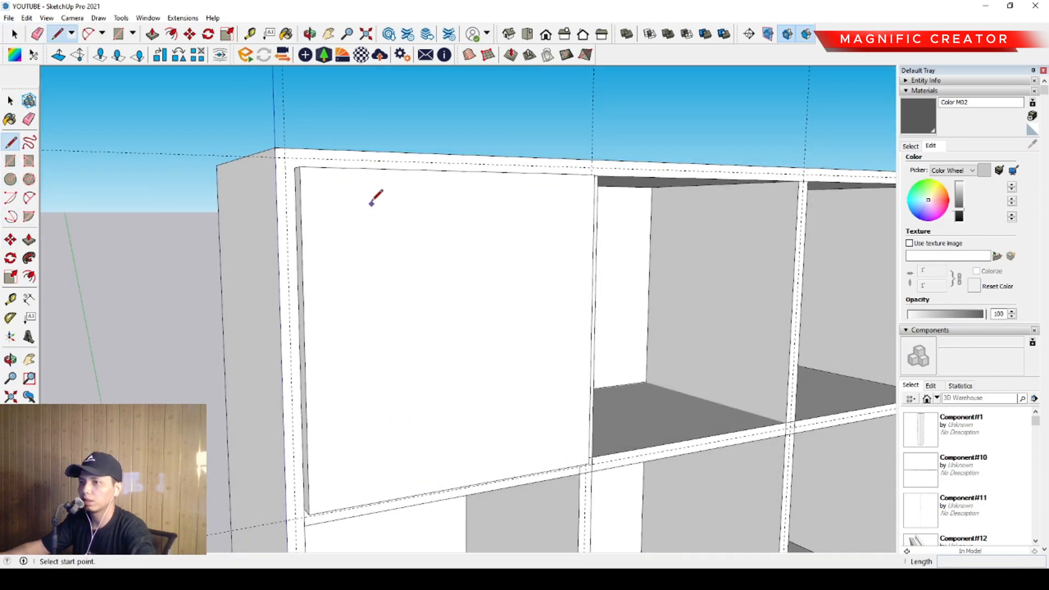
click(300, 163)
scroll(524, 382, up, 2)
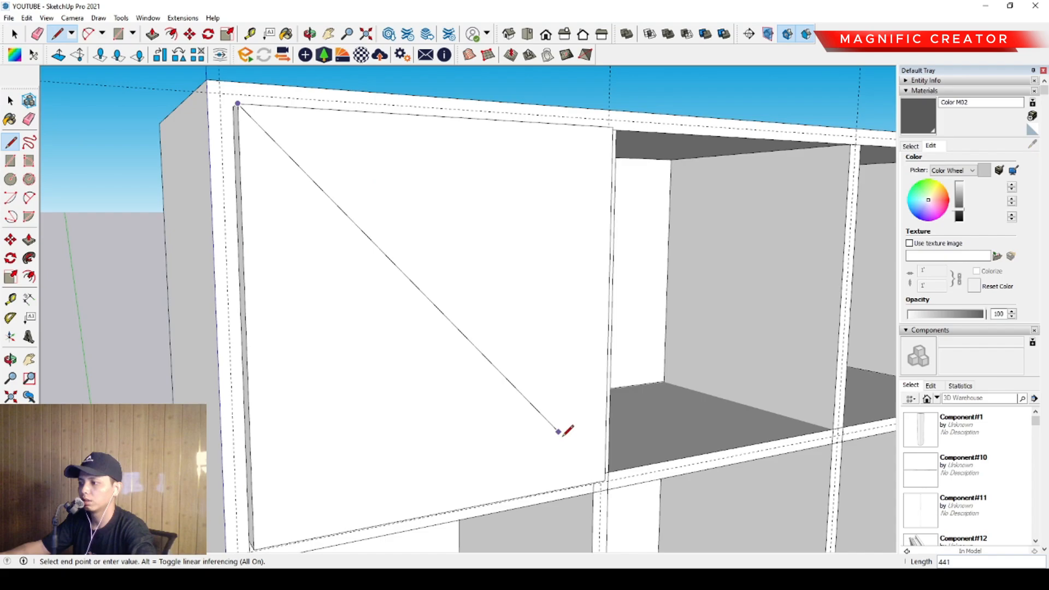
click(605, 480)
key(space)
Make the door panel a component, leaving the diagonal line out of the selection.
middle_drag(514, 306, 215, 340)
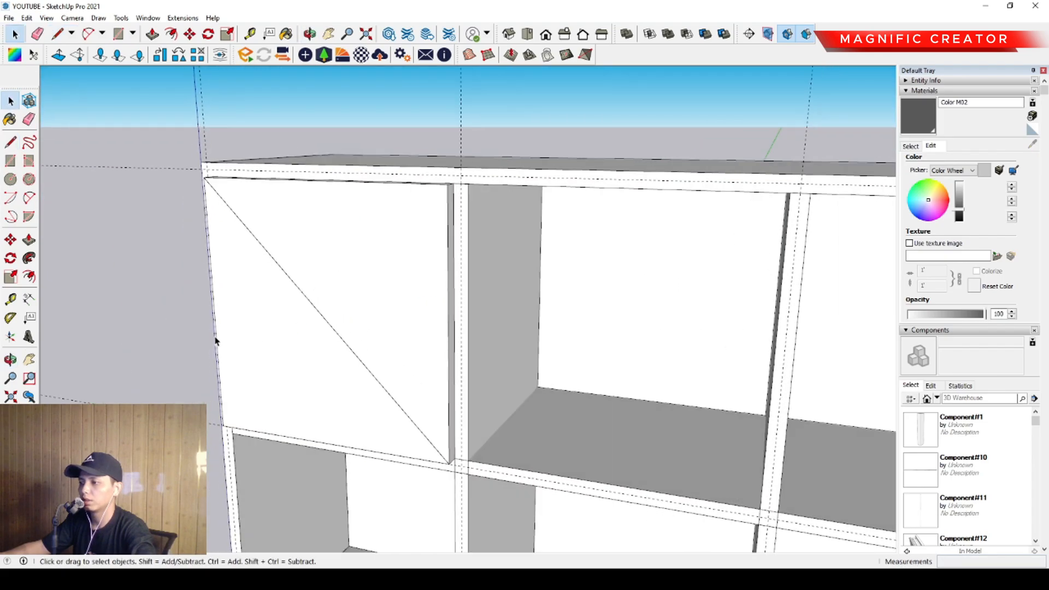
click(400, 224)
key(g)
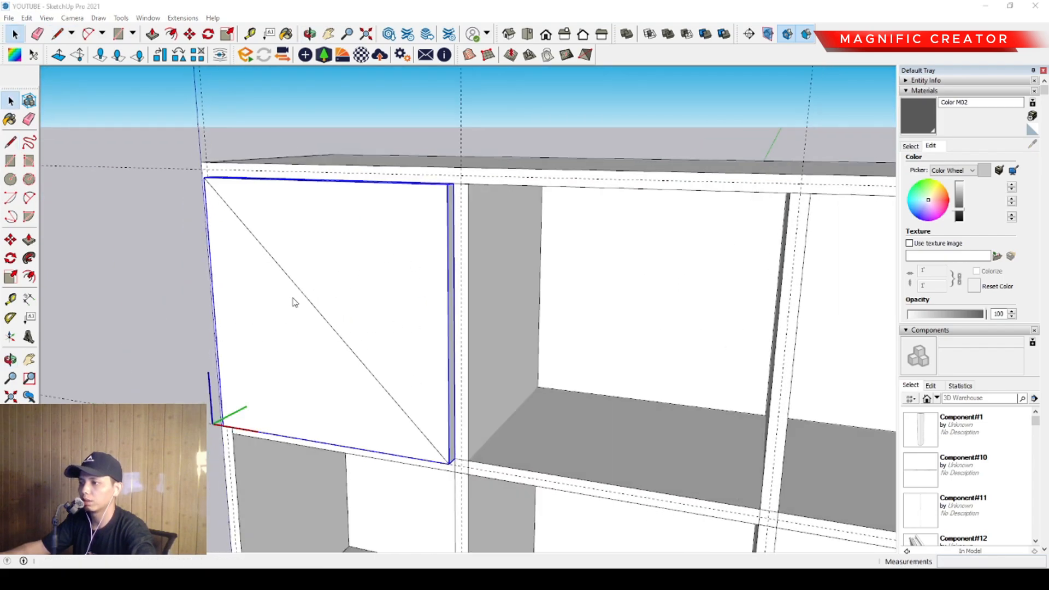
key(Return)
middle_drag(525, 318, 394, 263)
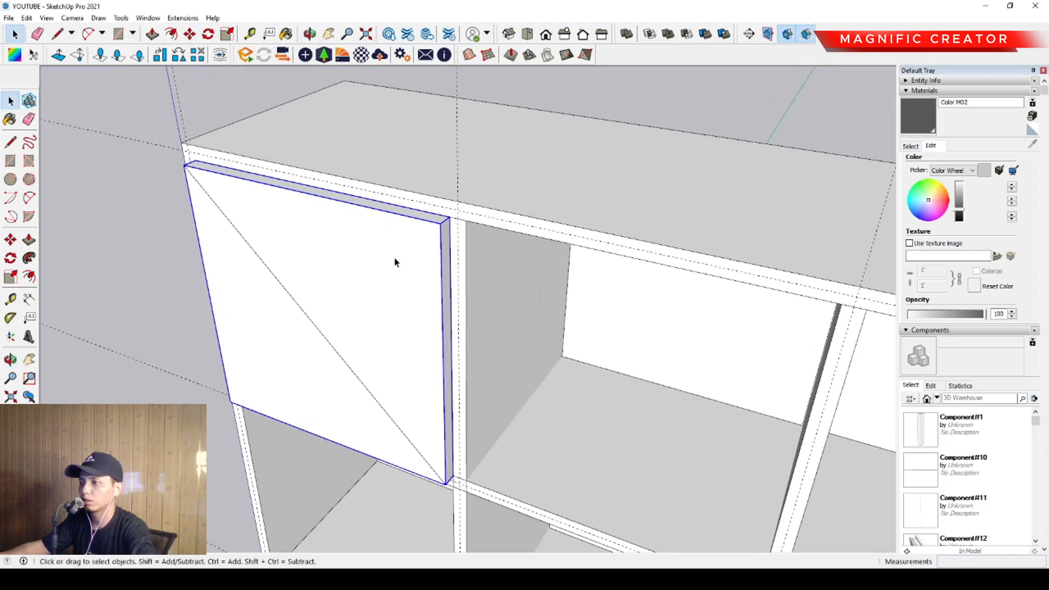
key(g)
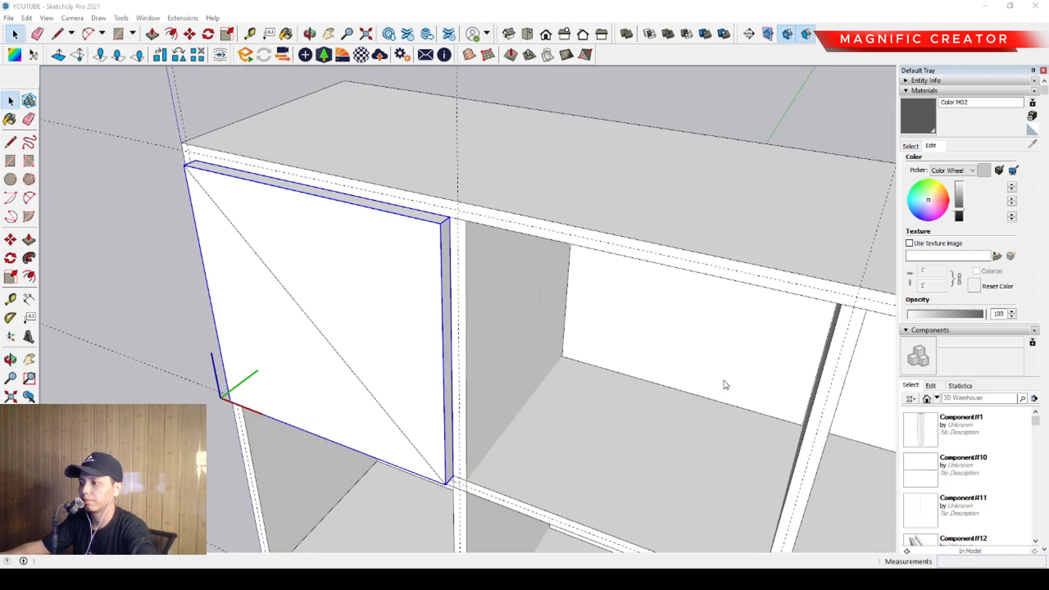
key(Return)
Open the door component for editing and show the rest of the model faded around it.
scroll(305, 356, up, 2)
middle_drag(385, 302, 558, 380)
scroll(597, 222, down, 5)
middle_drag(597, 223, 541, 305)
scroll(453, 324, up, 2)
middle_drag(454, 324, 598, 307)
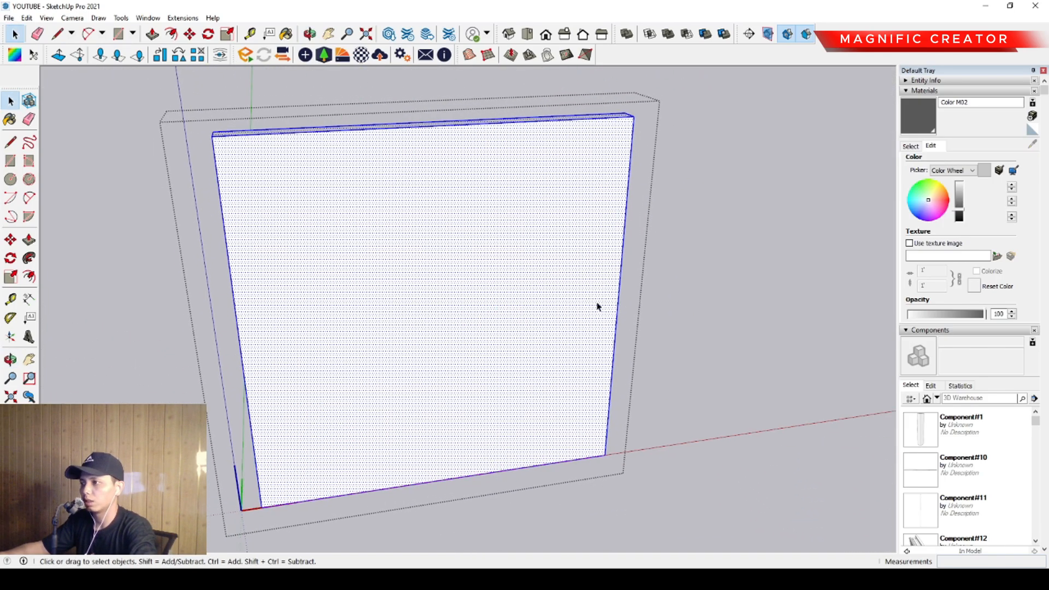
middle_drag(332, 328, 434, 323)
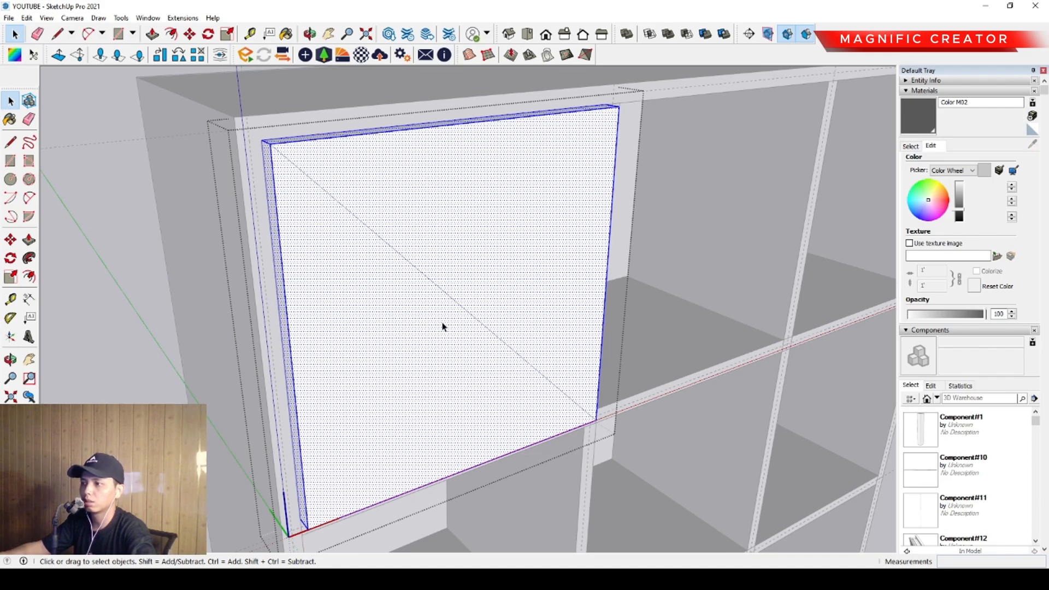
Draw a 100-sided circle on the door's front face, centred on the diagonal's midpoint and nearly as wide as the panel.
scroll(443, 326, up, 1)
middle_drag(443, 326, 438, 178)
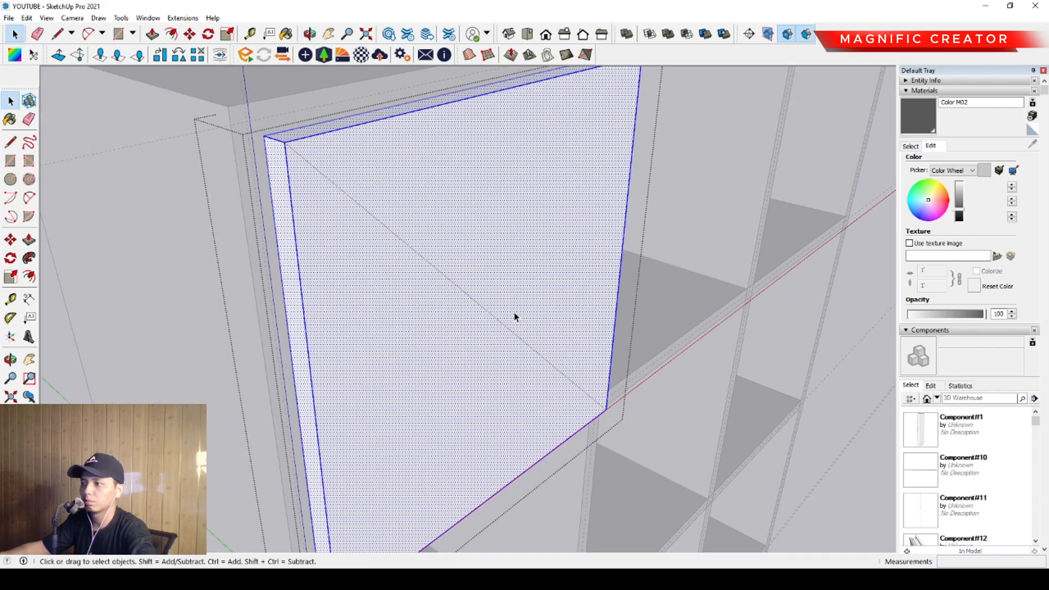
scroll(514, 317, down, 1)
middle_drag(515, 317, 454, 332)
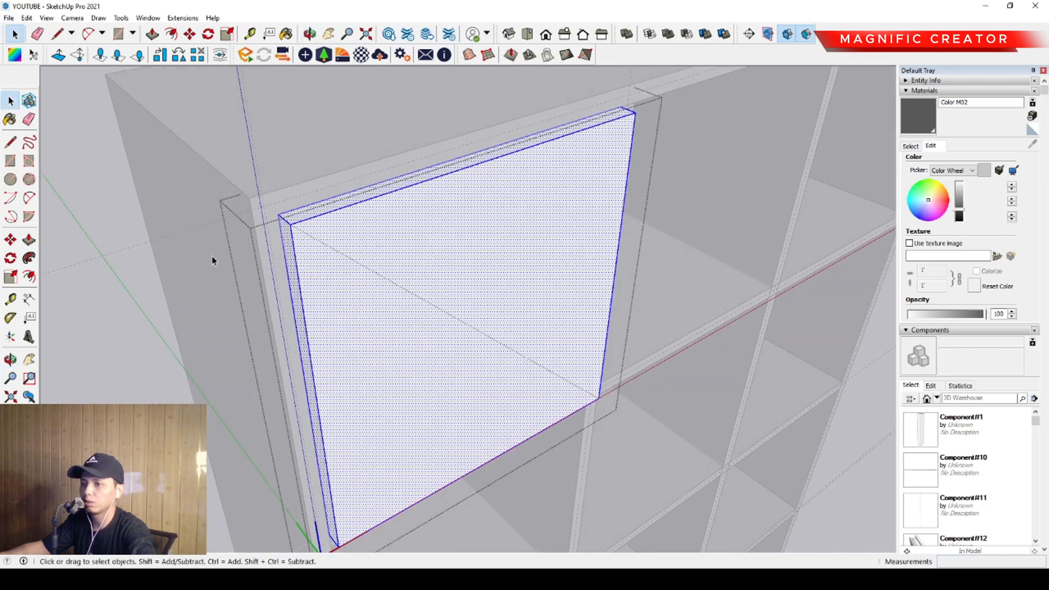
click(10, 182)
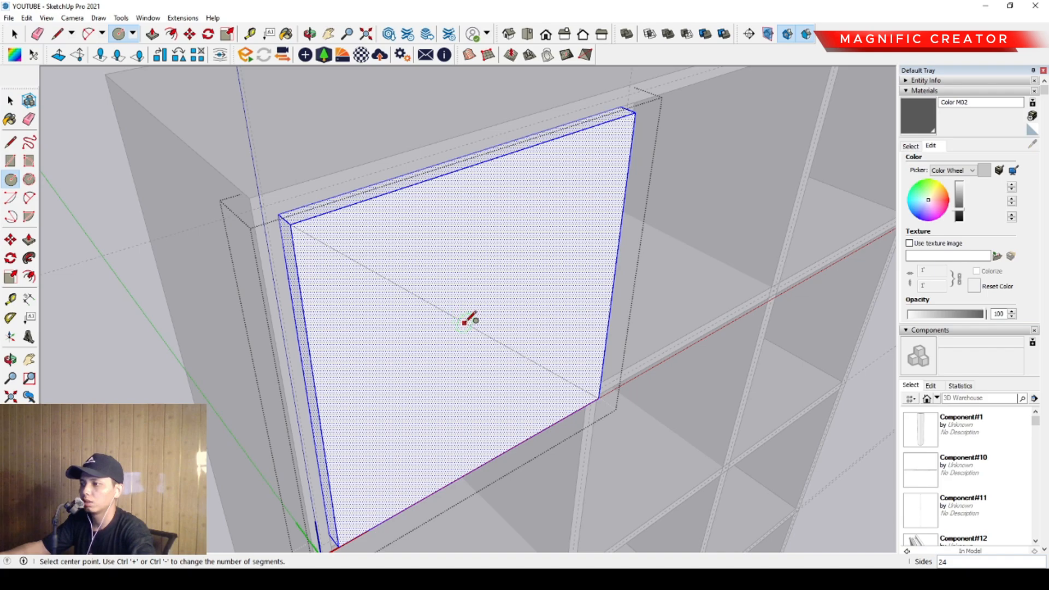
scroll(466, 323, up, 1)
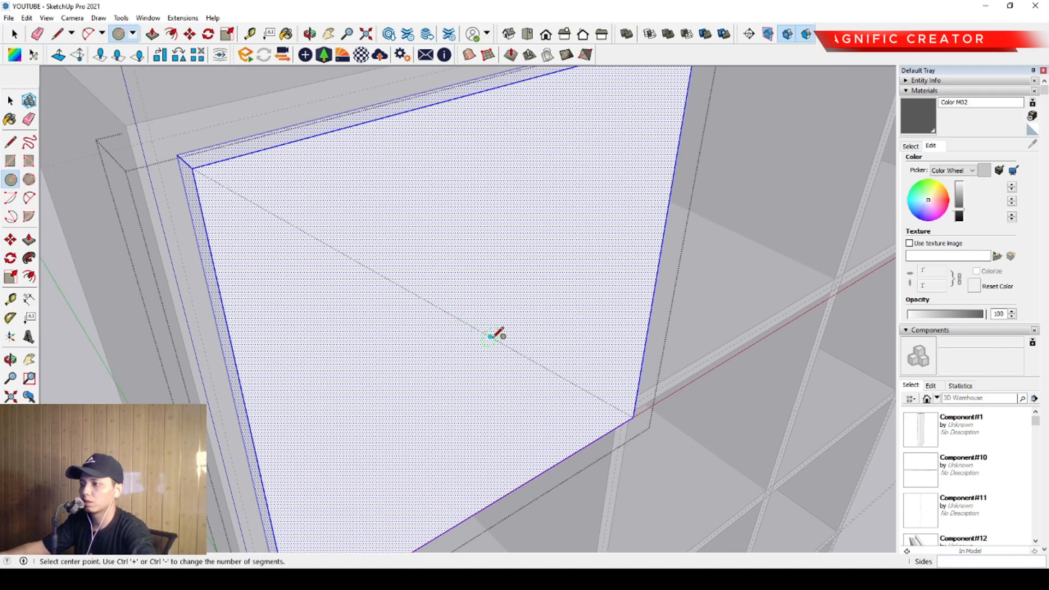
click(490, 336)
scroll(495, 331, down, 4)
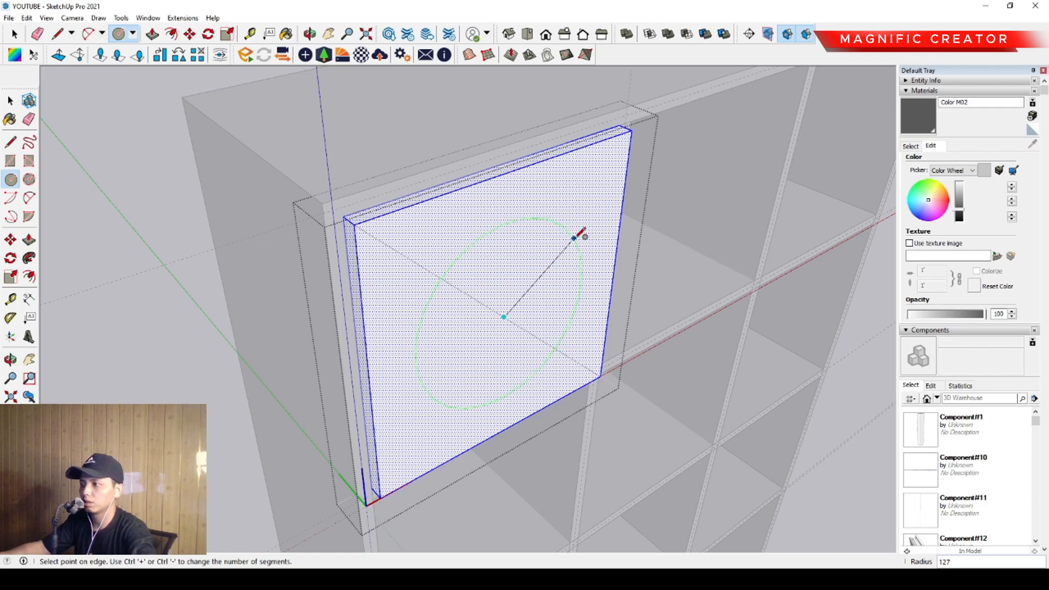
middle_drag(572, 242, 420, 99)
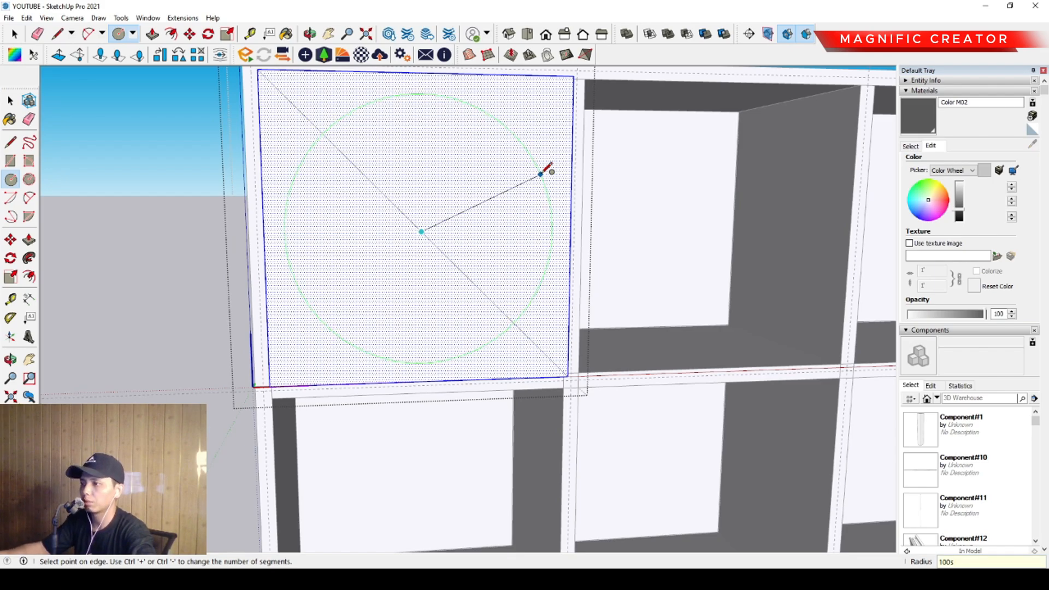
click(557, 221)
key(space)
Push the circular face back through the full door thickness to cut a round opening.
middle_drag(523, 229, 421, 305)
middle_drag(445, 222, 387, 324)
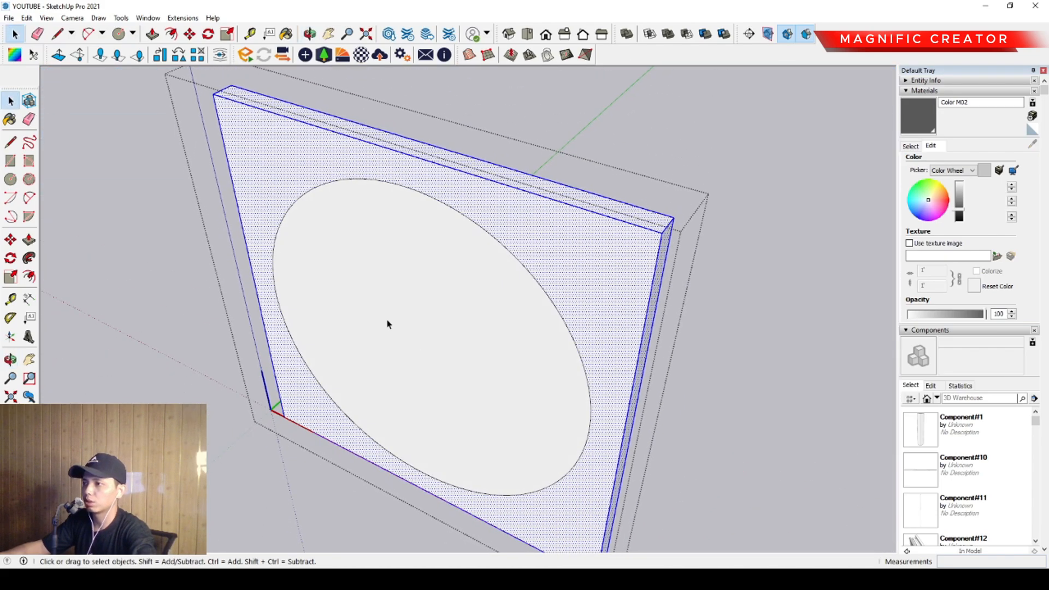
click(387, 324)
click(28, 244)
drag(391, 312, 525, 363)
key(space)
Erase the diagonal helper line across the door.
scroll(356, 368, down, 5)
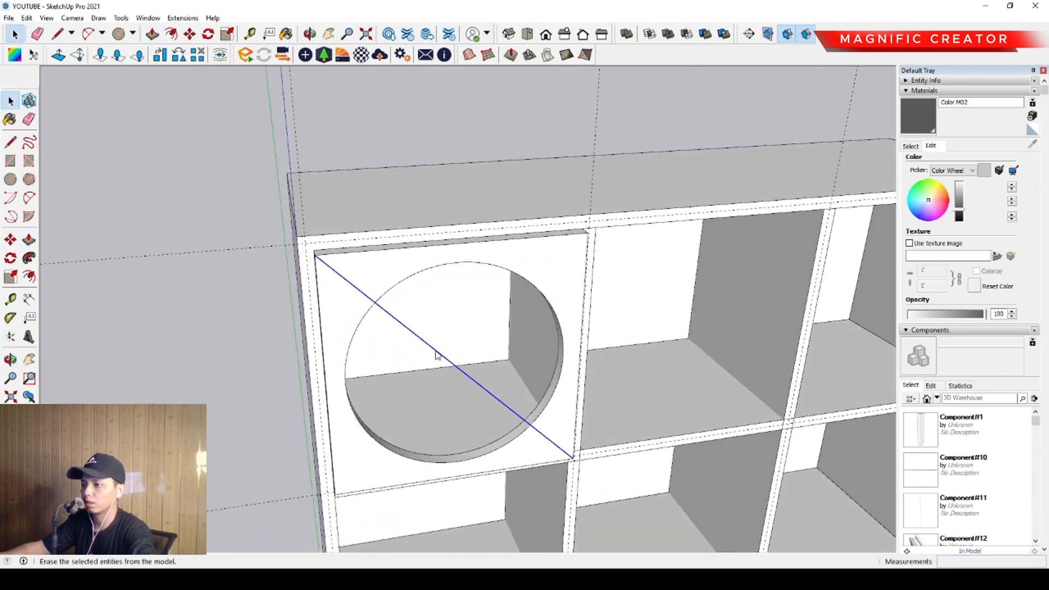
middle_drag(396, 358, 479, 275)
middle_drag(471, 338, 416, 356)
Move the door back from its lower corner so it sits flush with the cabinet frame's front.
scroll(529, 398, up, 3)
middle_drag(623, 415, 449, 379)
key(space)
click(501, 386)
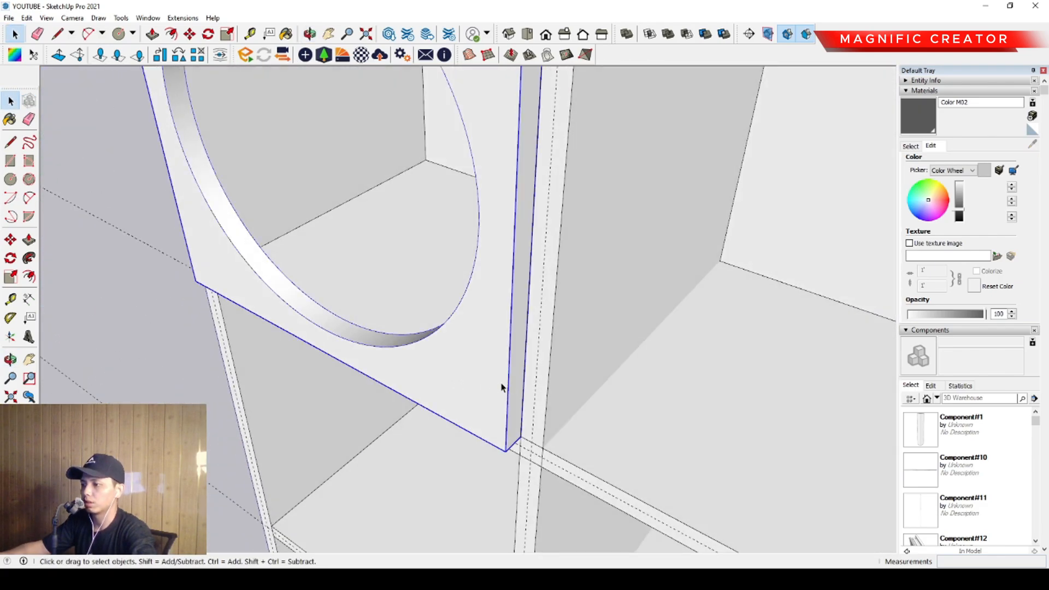
key(m)
scroll(522, 454, up, 4)
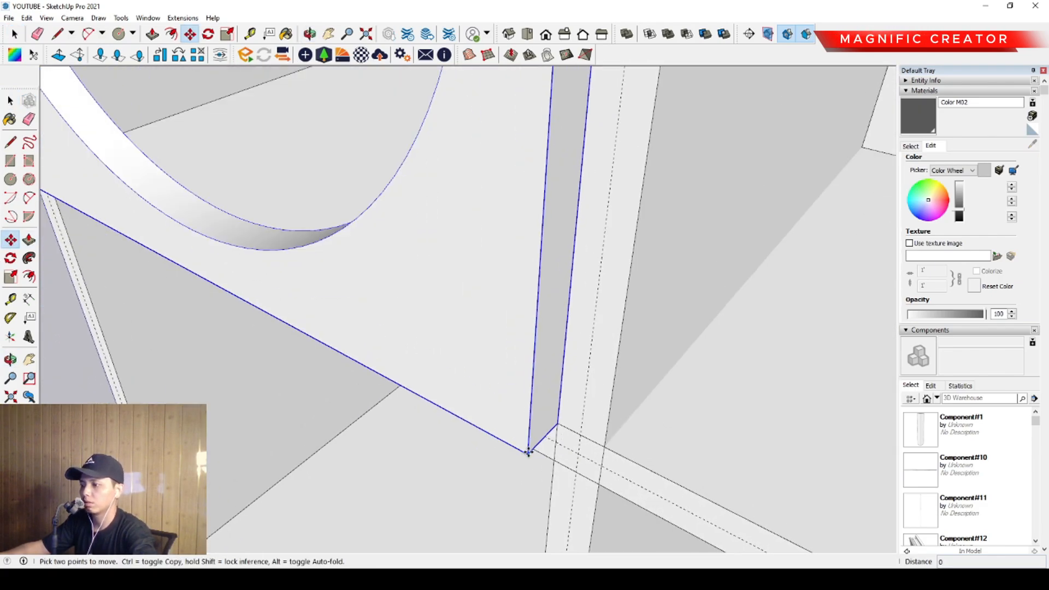
scroll(529, 452, down, 6)
key(space)
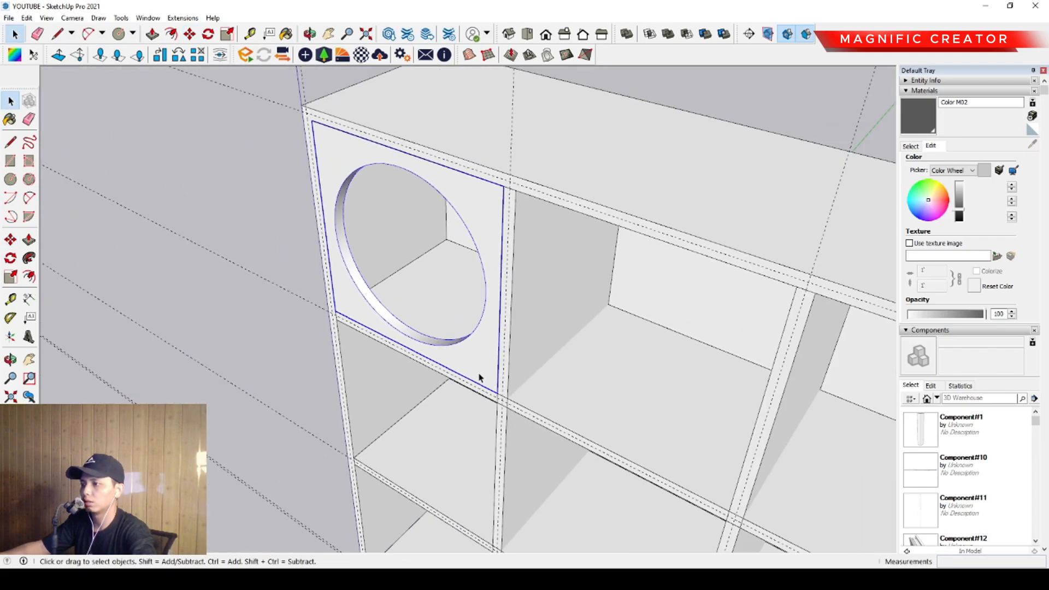
Copy the round-opening door into the adjacent top-row compartment and repeat the copy x2 to fill the row.
scroll(480, 377, down, 3)
middle_drag(543, 397, 701, 313)
middle_drag(455, 394, 541, 323)
scroll(461, 321, up, 1)
middle_drag(462, 321, 267, 340)
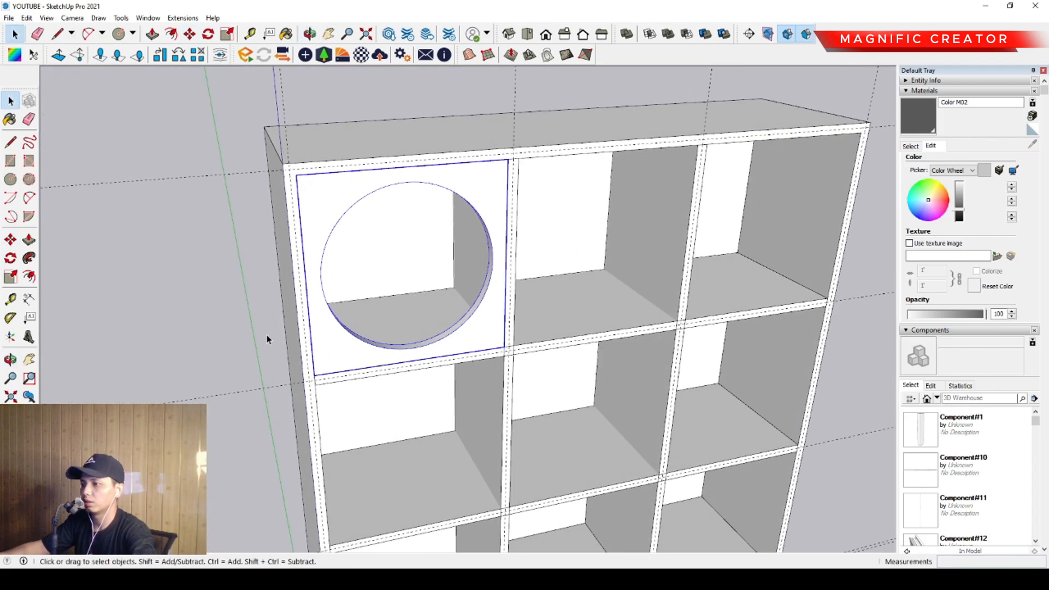
click(10, 241)
scroll(316, 373, up, 2)
key(ctrl)
click(314, 379)
shift+middle_drag(443, 365, 347, 356)
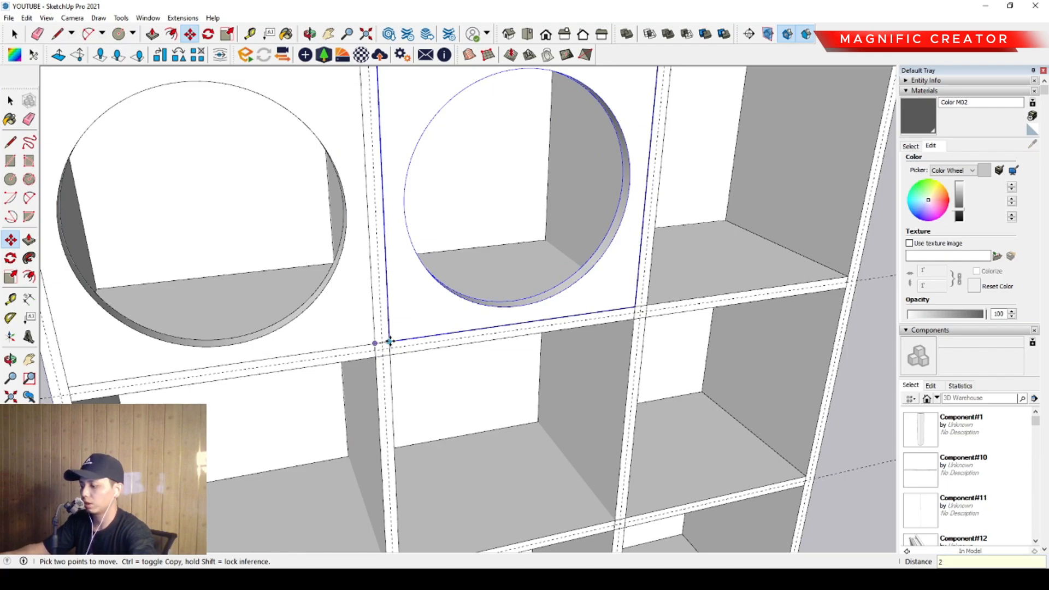
key(Return)
key(space)
scroll(389, 347, down, 3)
scroll(430, 300, down, 2)
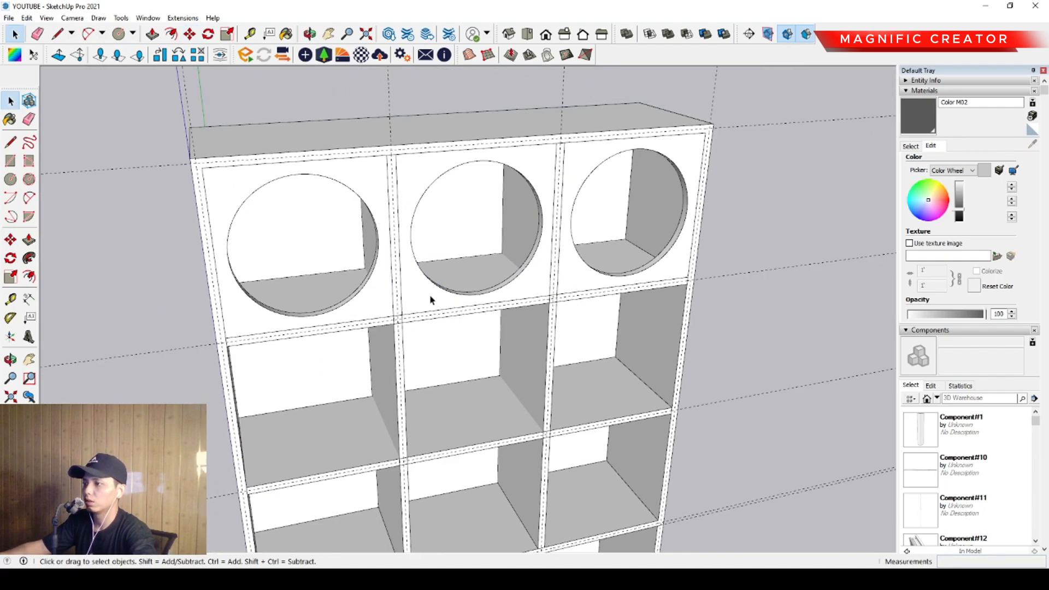
Copy the top row's three doors about 393 mm down and repeat the copy x2 to fill both rows below.
click(376, 304)
shift+click(442, 301)
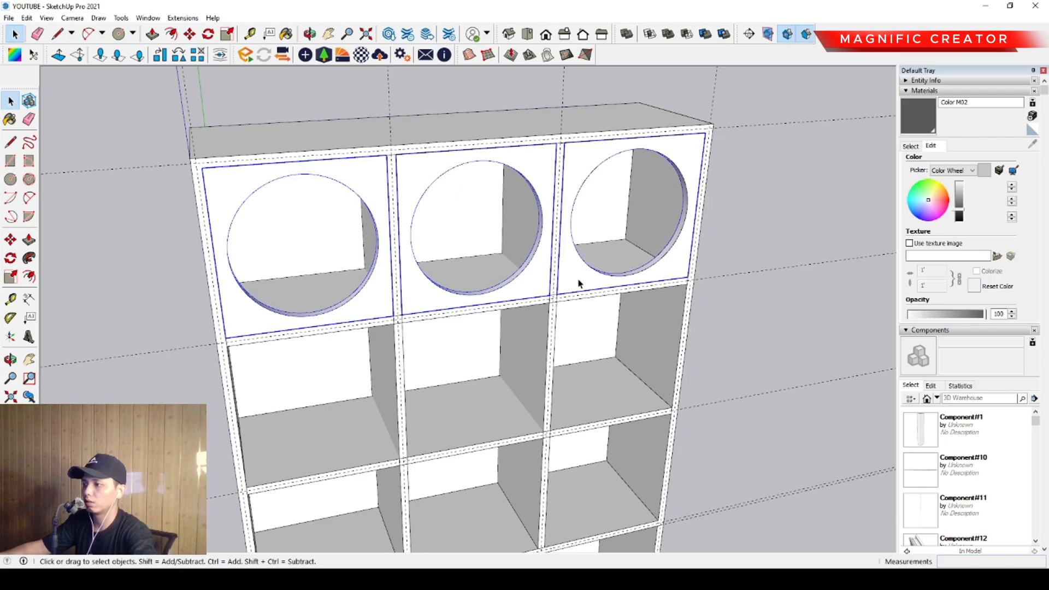
middle_drag(522, 334, 494, 304)
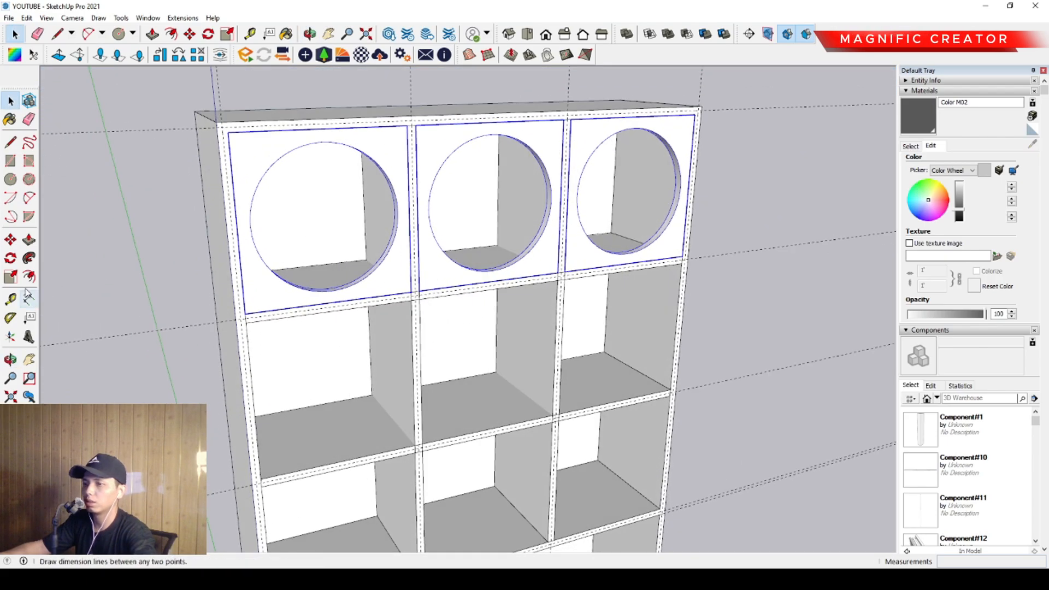
scroll(681, 130, up, 5)
click(703, 107)
key(ctrl)
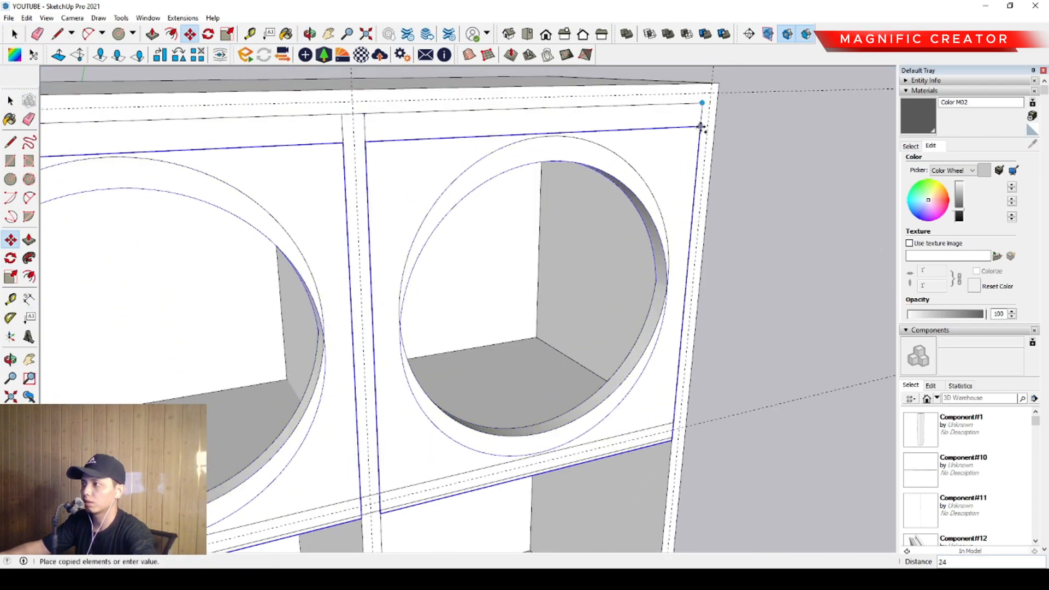
scroll(684, 230, down, 3)
click(681, 262)
scroll(683, 264, up, 6)
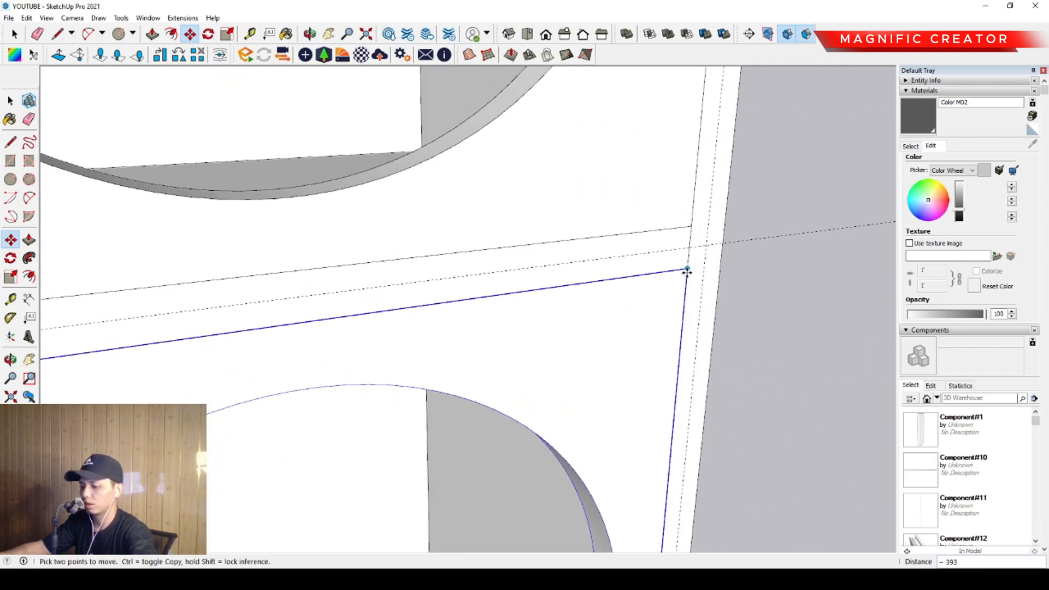
text(x2)
key(Return)
key(space)
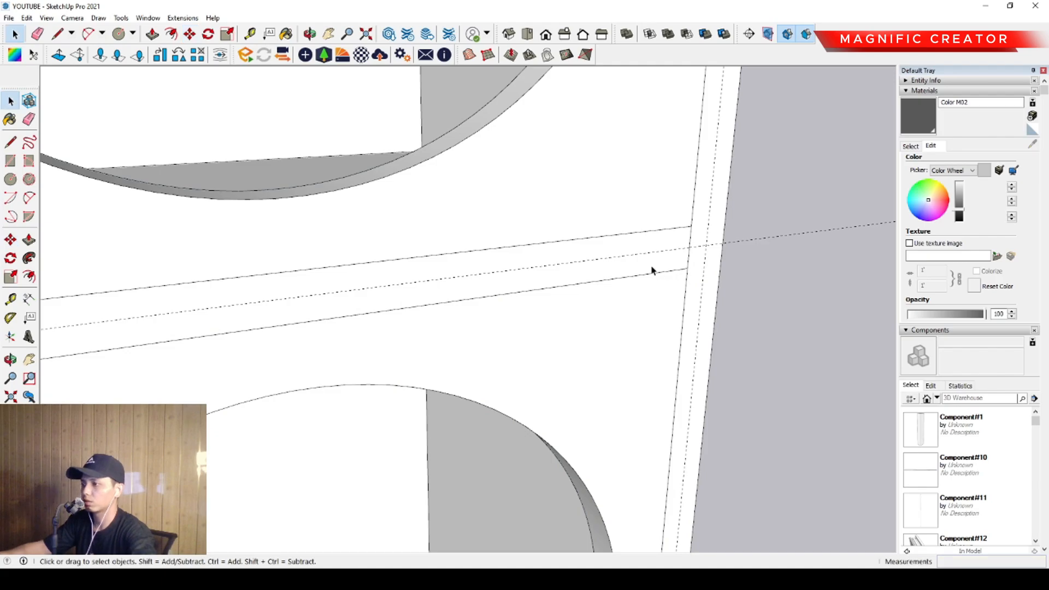
Draw a rectangle covering the whole floor of the open lower compartment.
scroll(634, 270, down, 8)
middle_drag(612, 273, 579, 359)
scroll(604, 264, up, 8)
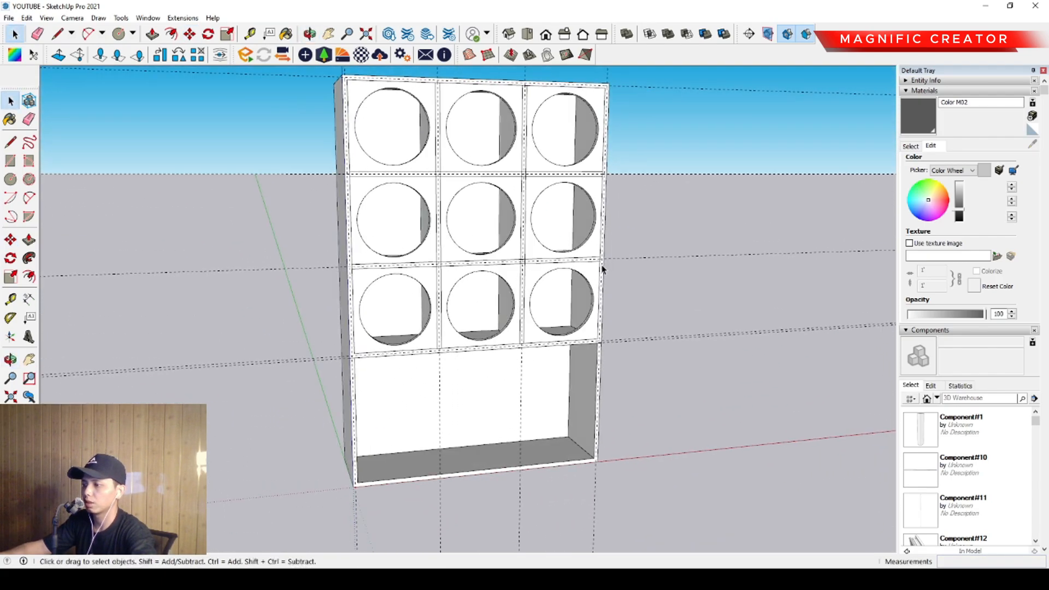
middle_drag(632, 308, 656, 383)
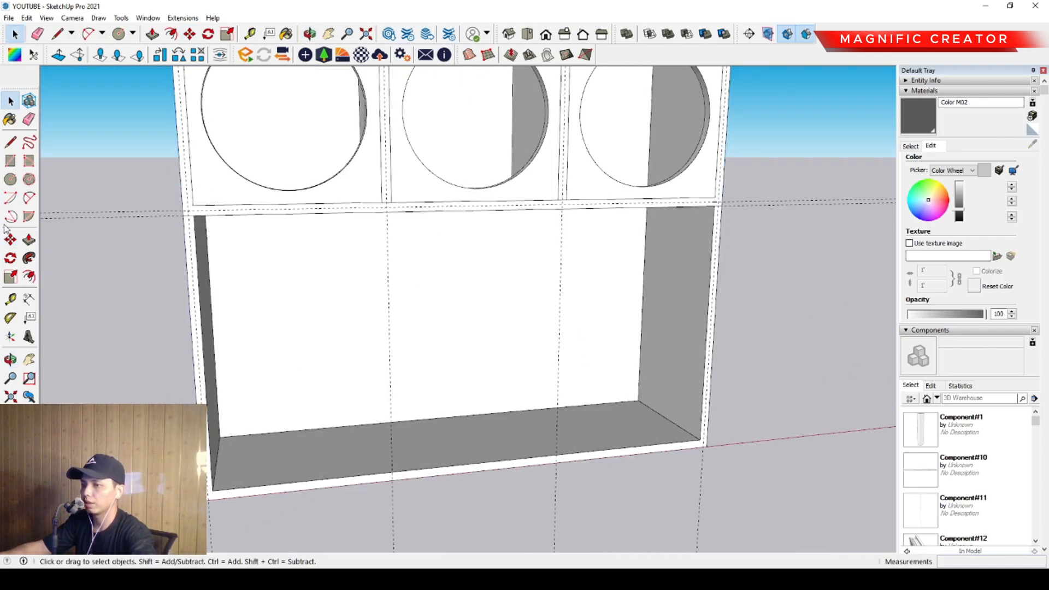
click(13, 161)
middle_drag(550, 355, 534, 436)
scroll(679, 420, up, 1)
click(703, 427)
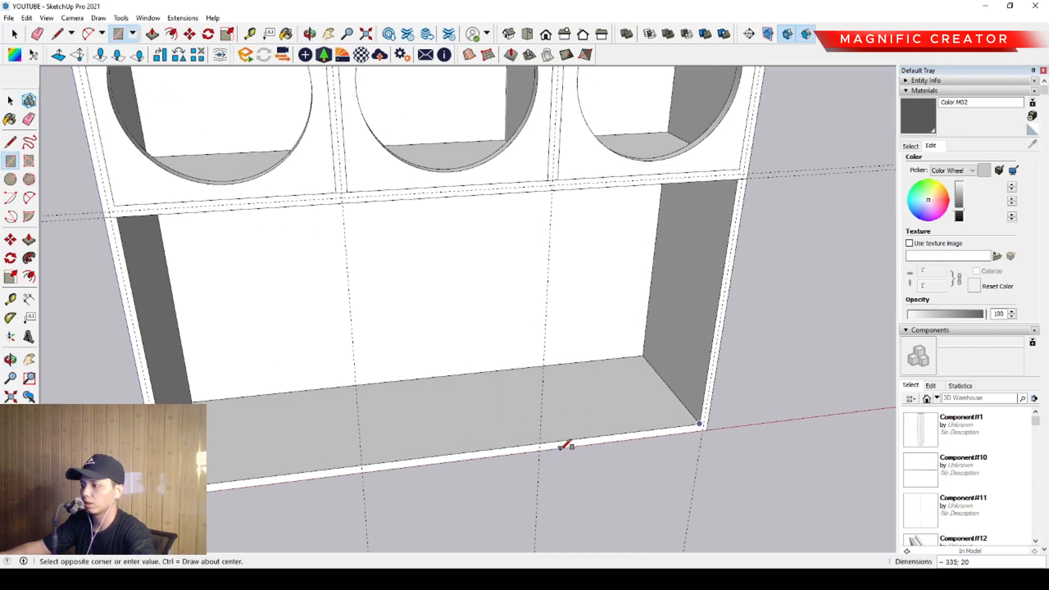
scroll(276, 437, up, 2)
click(190, 398)
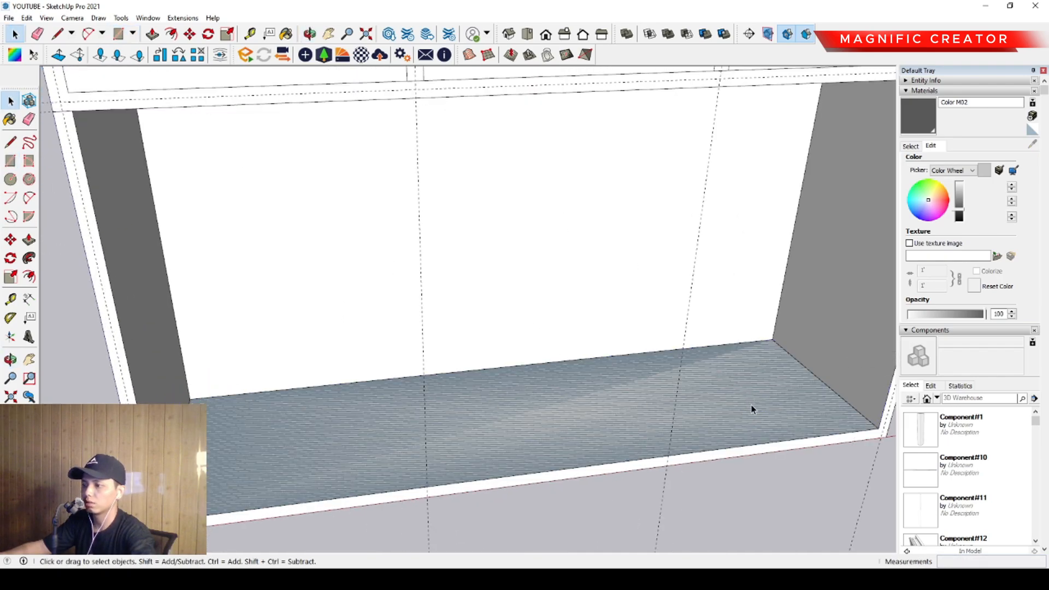
Pull the floor rectangle upward into a thin shelf board and make it a separate object.
scroll(752, 410, up, 2)
key(p)
drag(739, 358, 738, 347)
key(space)
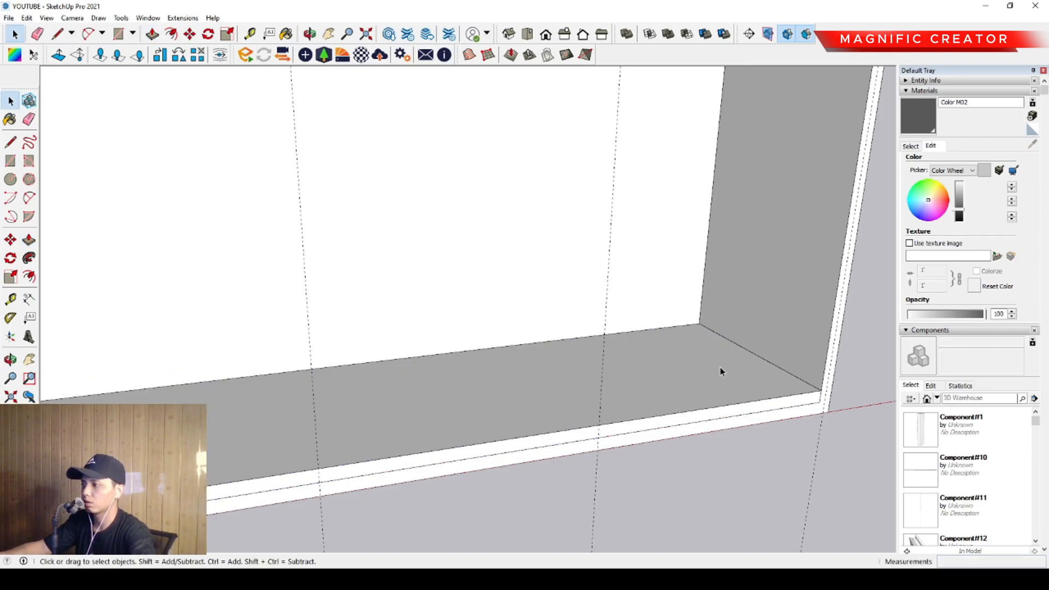
click(722, 371)
scroll(753, 465, down, 3)
scroll(131, 259, up, 3)
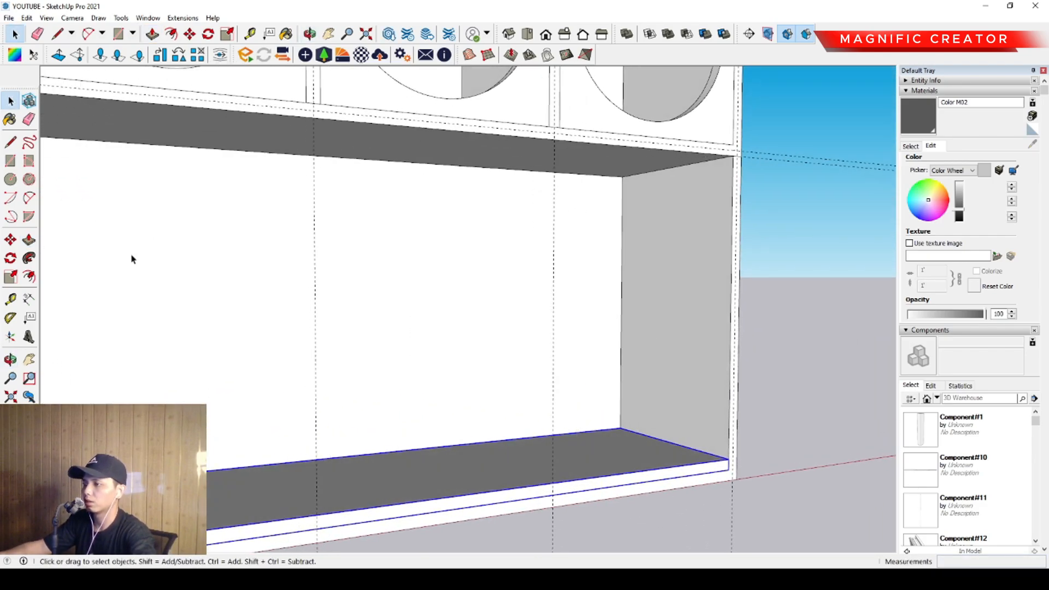
Move the shelf board straight up from the lower compartment's floor to form its first shelf.
click(10, 241)
scroll(701, 441, up, 2)
click(735, 460)
key(ctrl)
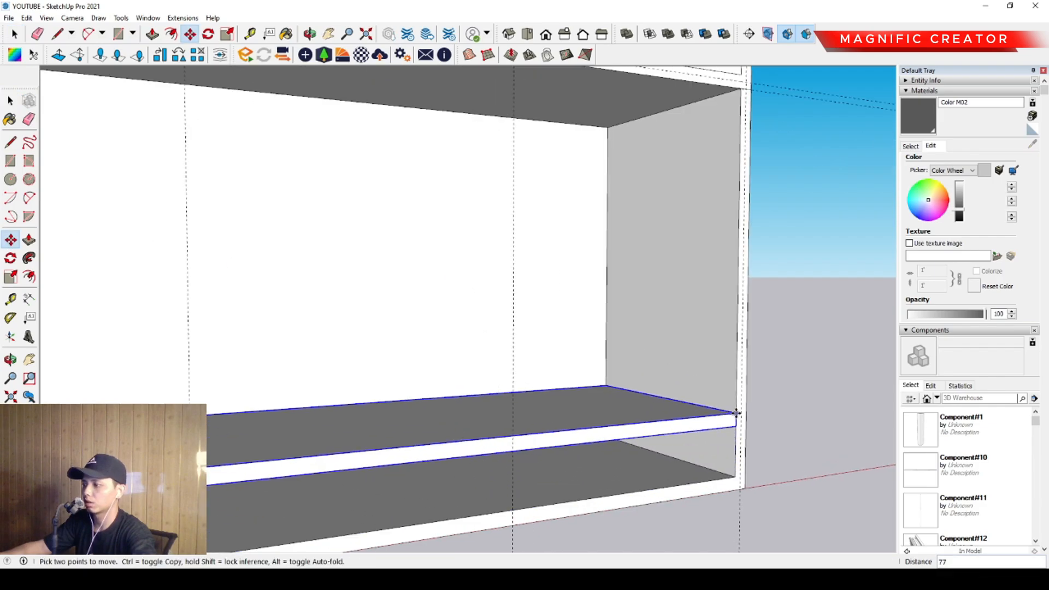
scroll(734, 382, down, 1)
Copy the shelf straight up to add a second shelf in the upper part of the lower compartment.
click(737, 370)
key(ctrl)
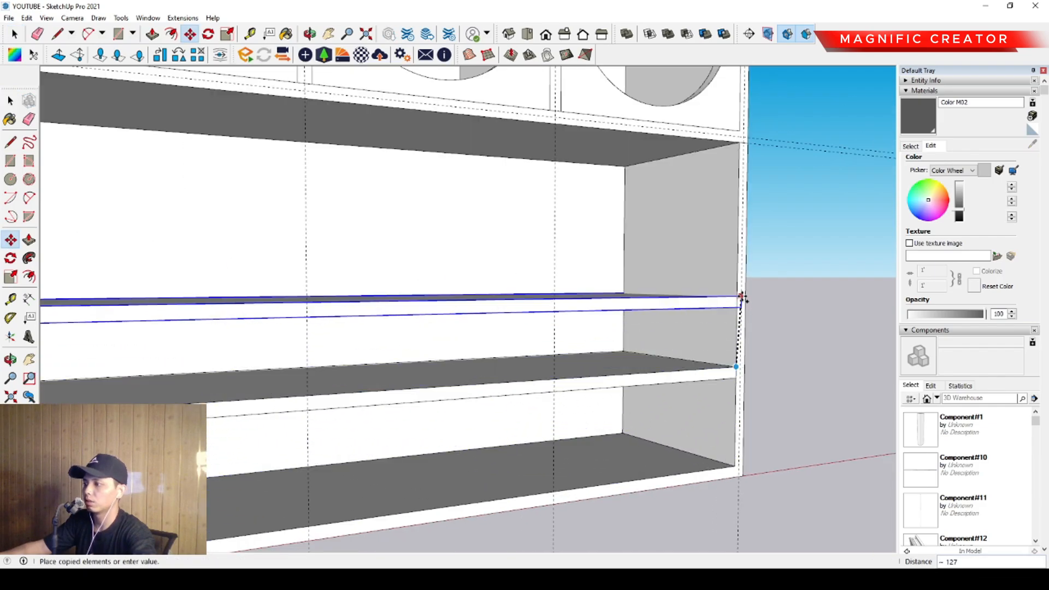
scroll(740, 264, up, 2)
click(738, 232)
key(space)
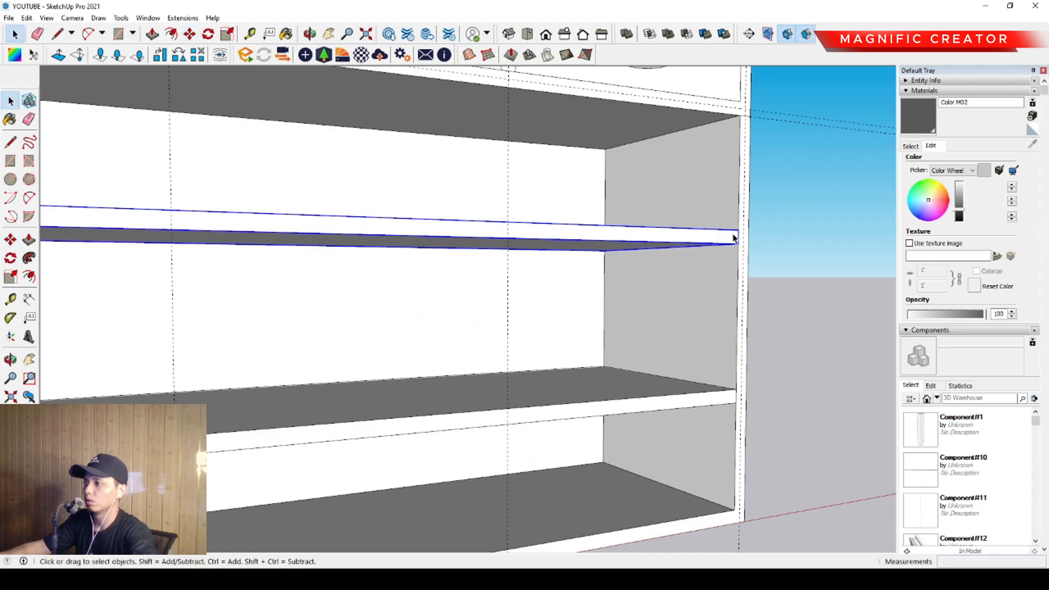
Thicken the cabinet frame's bottom panel upward by about 23 mm and delete the construction guides.
scroll(654, 320, down, 6)
middle_drag(629, 325, 596, 304)
scroll(597, 349, up, 2)
middle_drag(588, 365, 581, 443)
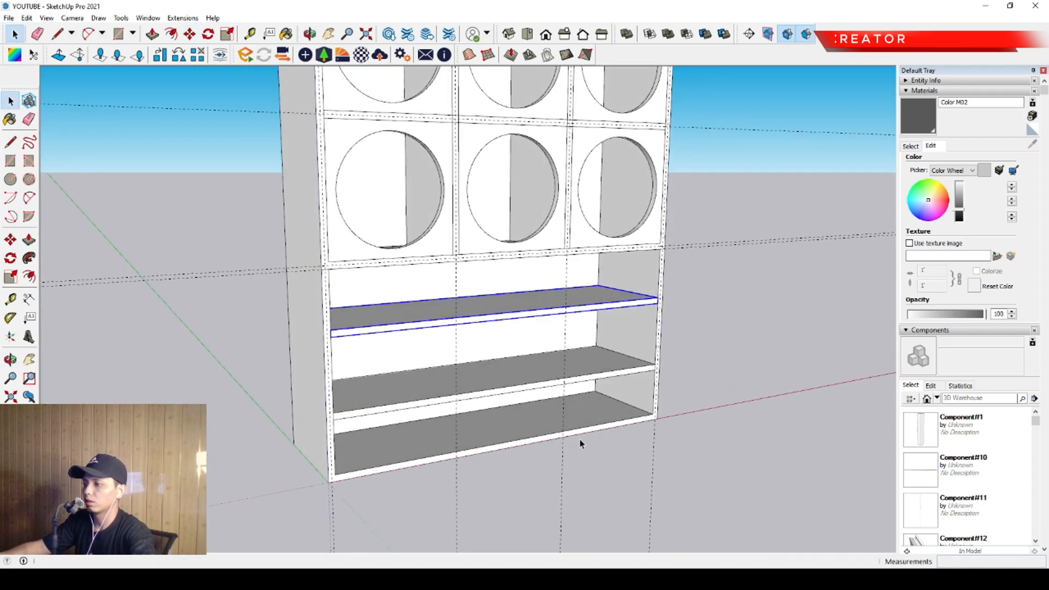
scroll(590, 432, up, 1)
triple_click(597, 424)
click(589, 416)
scroll(590, 416, up, 2)
key(p)
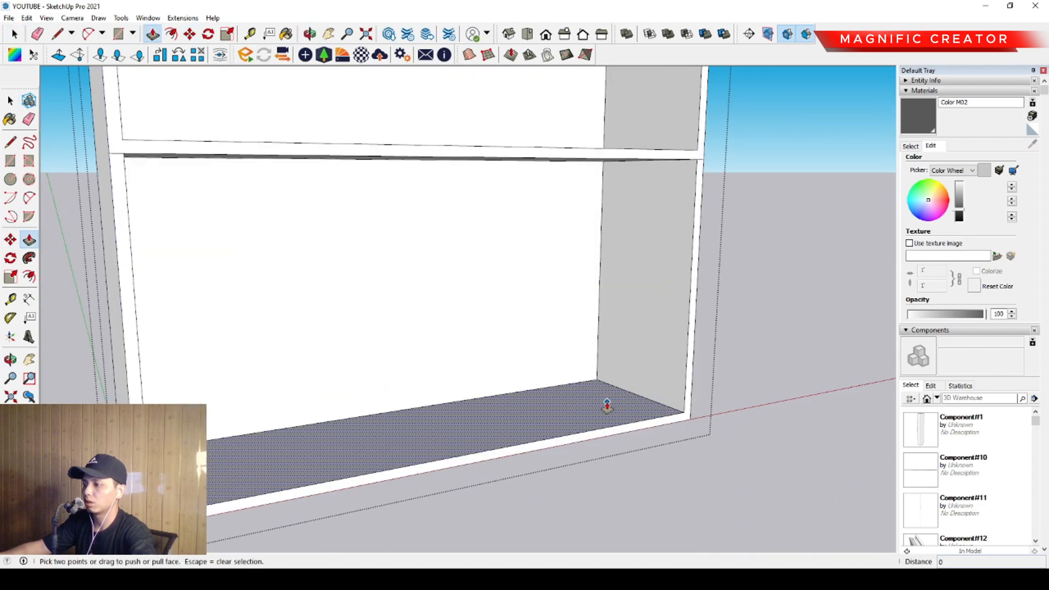
click(608, 403)
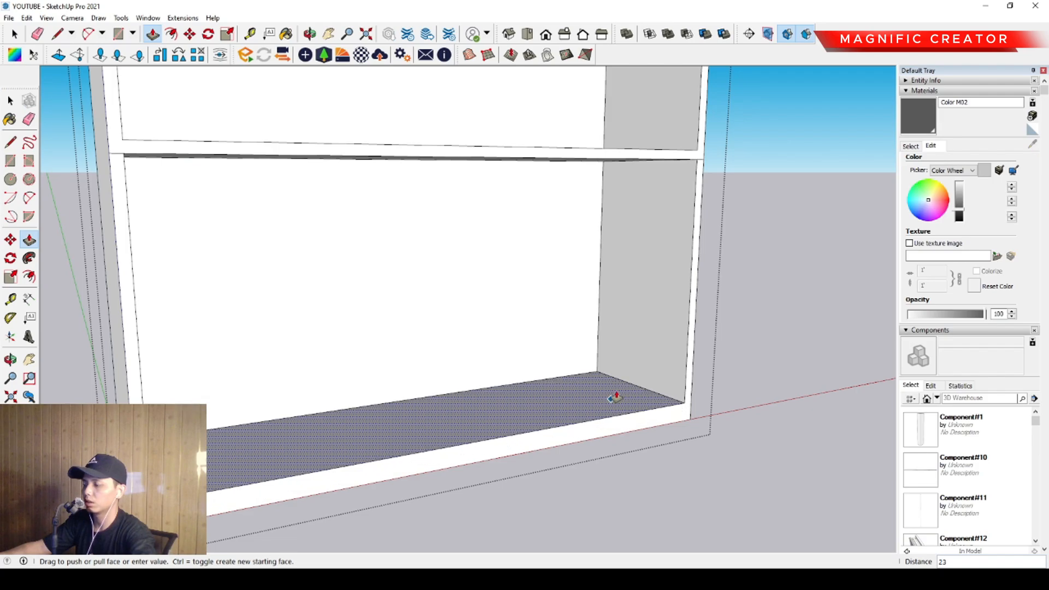
click(617, 396)
key(space)
scroll(595, 390, down, 6)
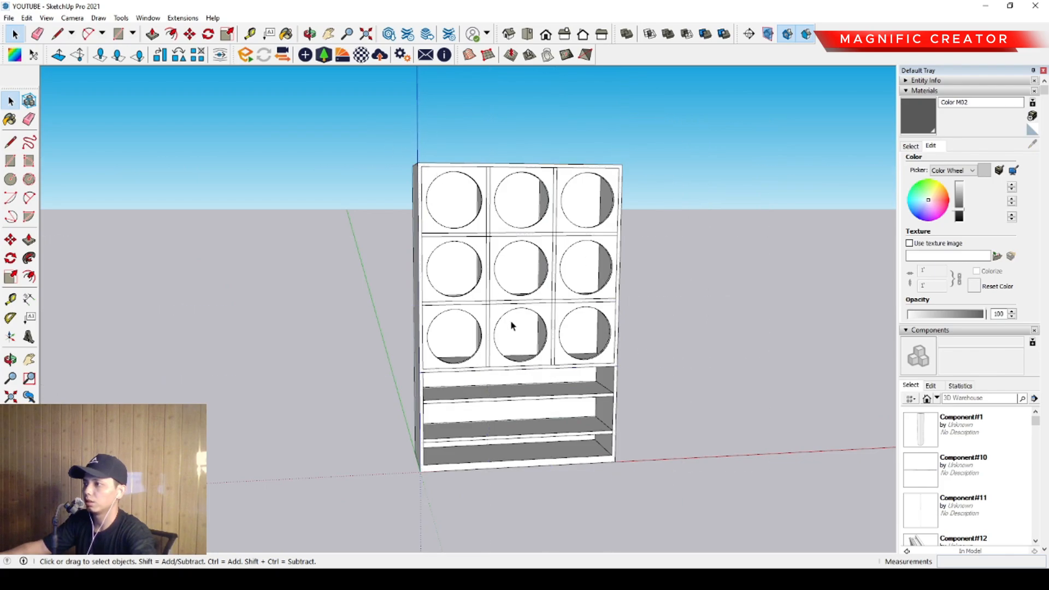
middle_drag(512, 326, 530, 290)
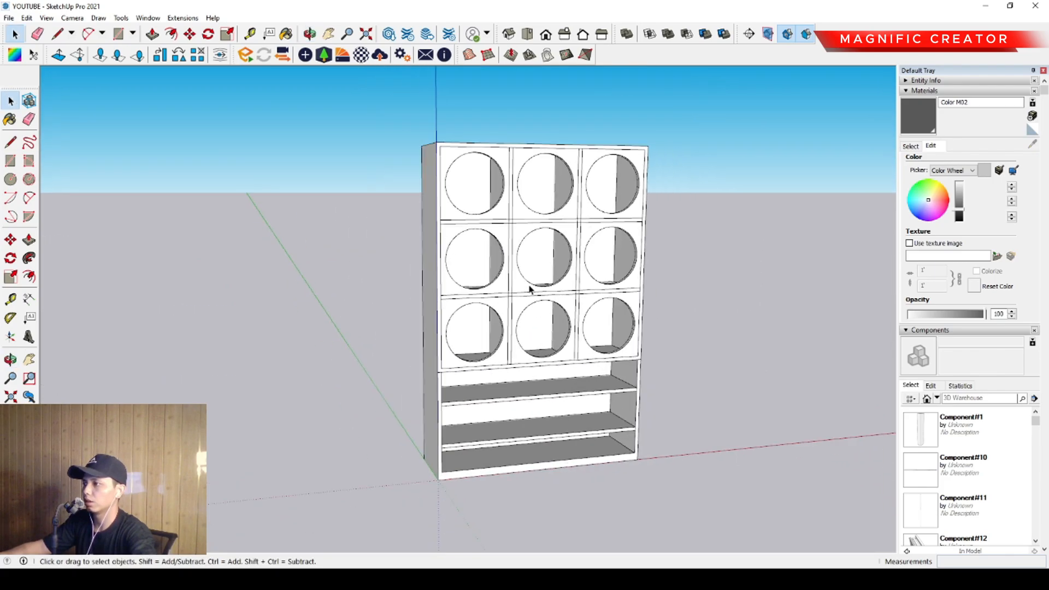
Pick Formica Laminate Light from the Synthetic Surfaces materials and paint the cabinet frame, bottom-middle, bottom-left and middle-left doors.
click(916, 148)
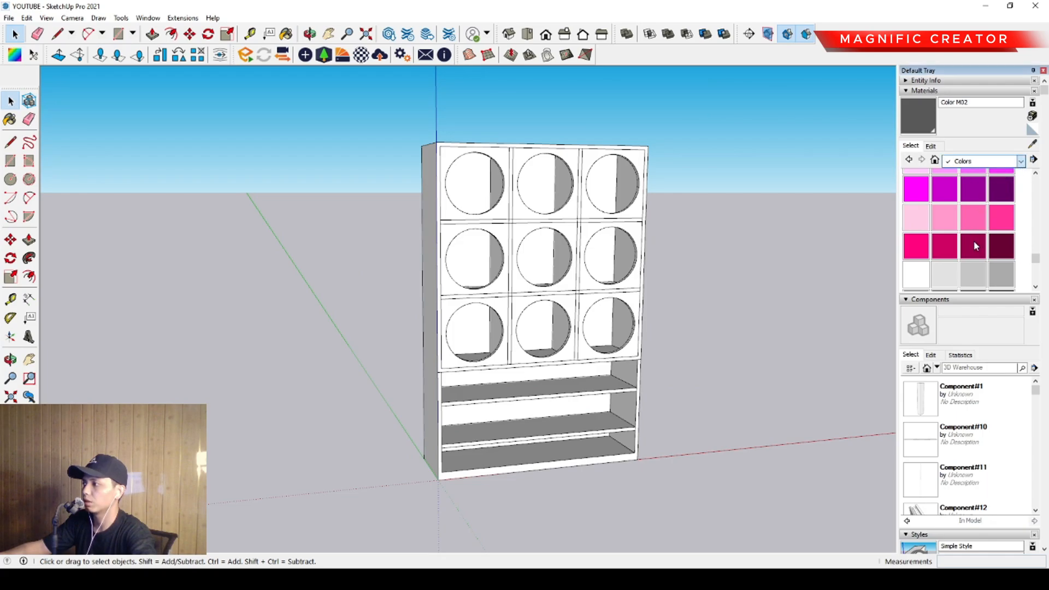
click(980, 272)
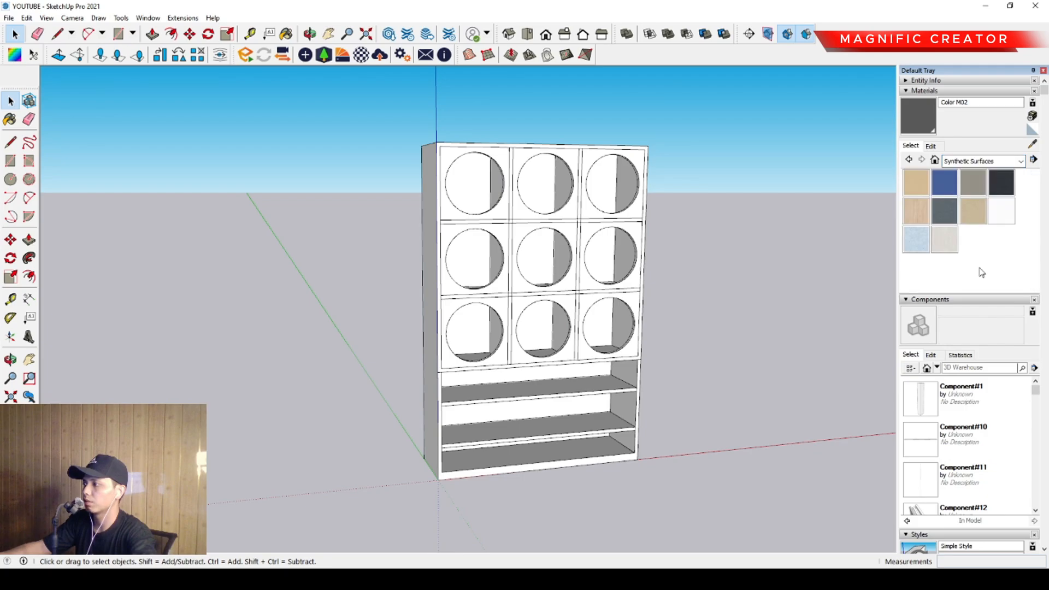
click(919, 217)
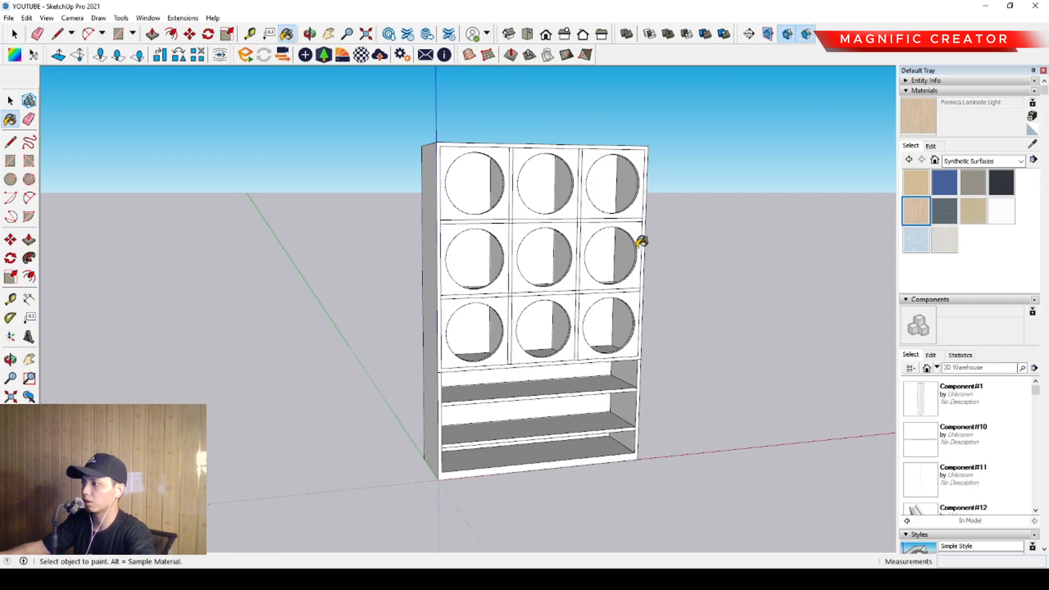
middle_drag(541, 300, 543, 326)
click(547, 296)
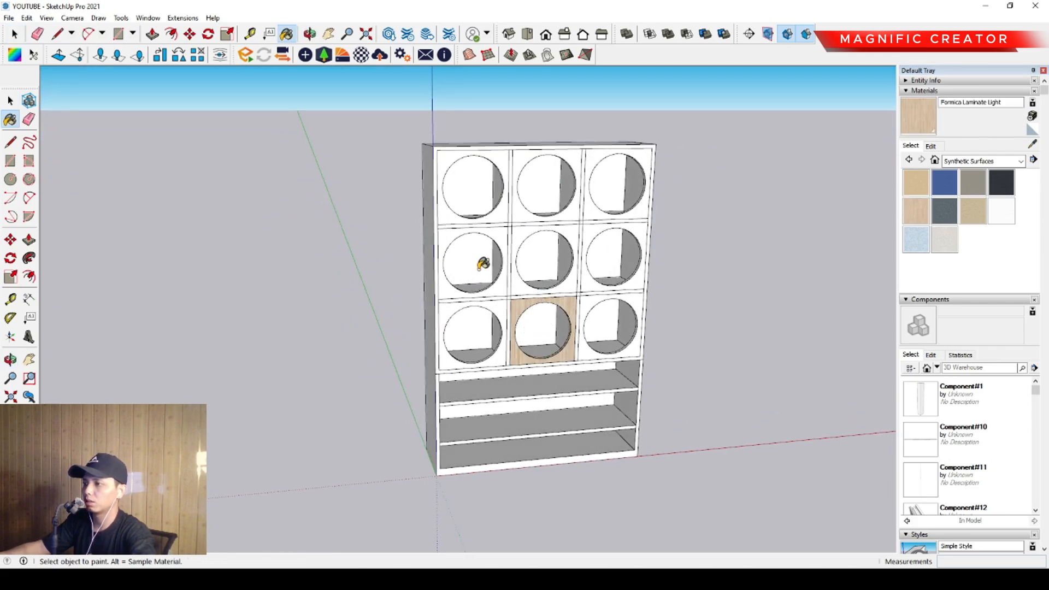
click(481, 258)
click(466, 288)
click(453, 309)
key(space)
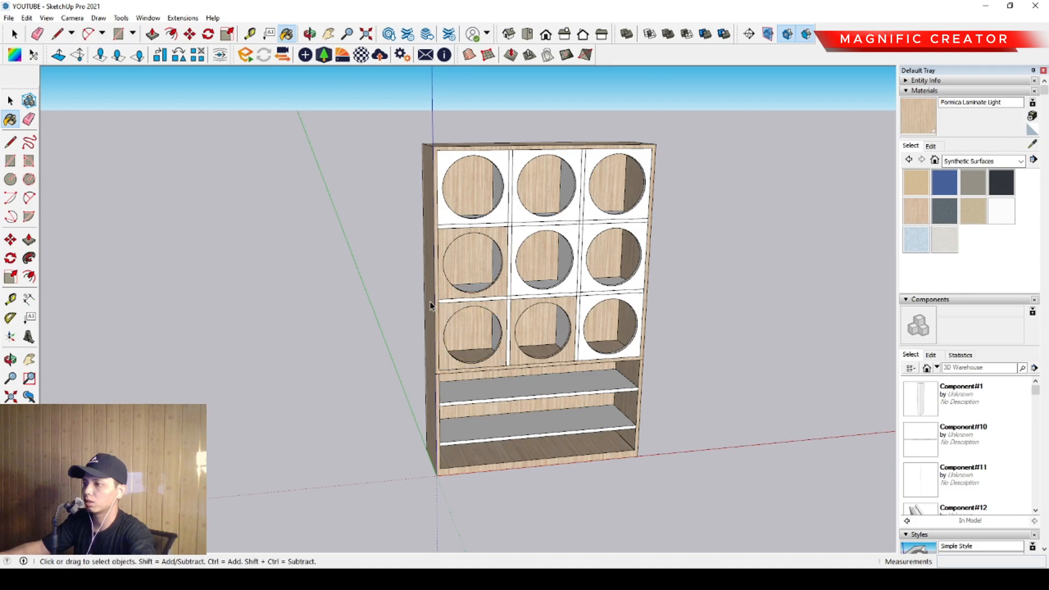
Select the whole cabinet and paint all its remaining doors, dividers and shelves with Formica Laminate Light.
drag(584, 315, 689, 482)
click(923, 129)
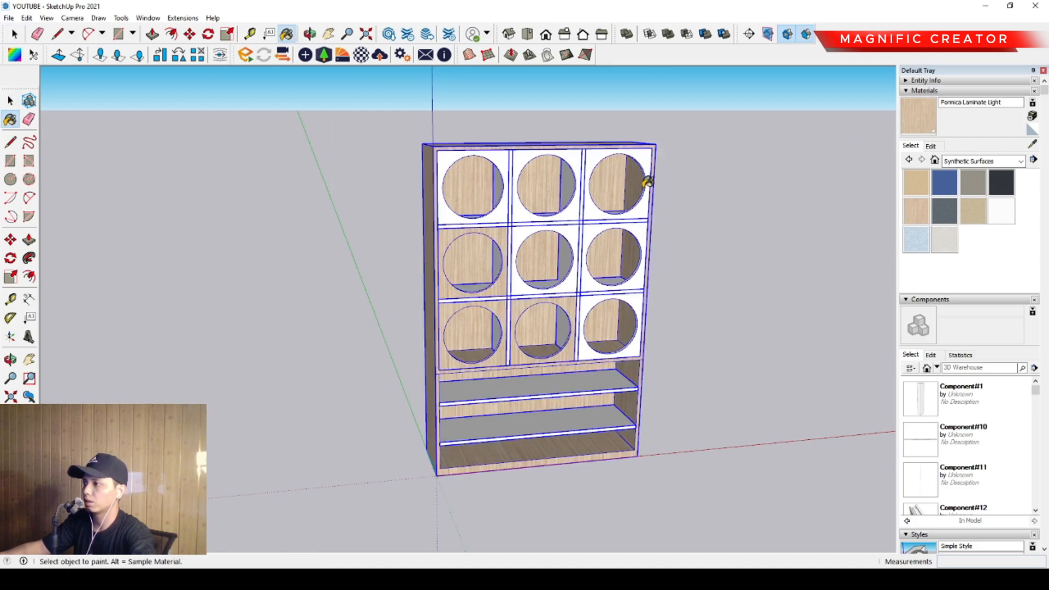
scroll(642, 180, up, 3)
click(646, 139)
key(space)
scroll(574, 267, down, 3)
middle_drag(574, 307, 427, 269)
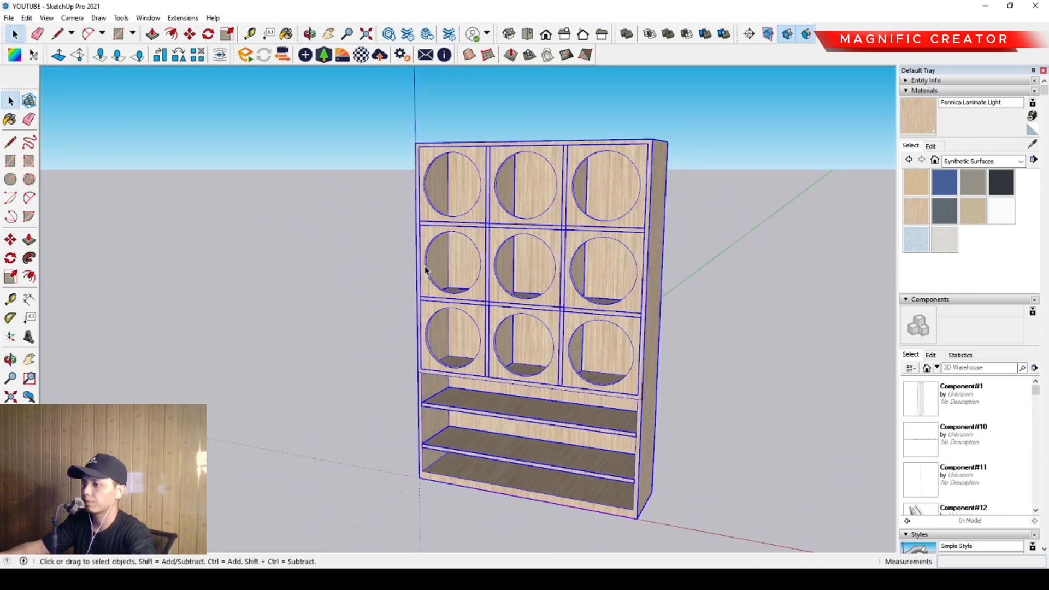
click(723, 321)
Rotate the top-middle door outward about its right vertical edge so it stands partly open.
scroll(577, 339, up, 3)
middle_drag(578, 339, 559, 436)
scroll(562, 282, down, 1)
scroll(561, 281, up, 2)
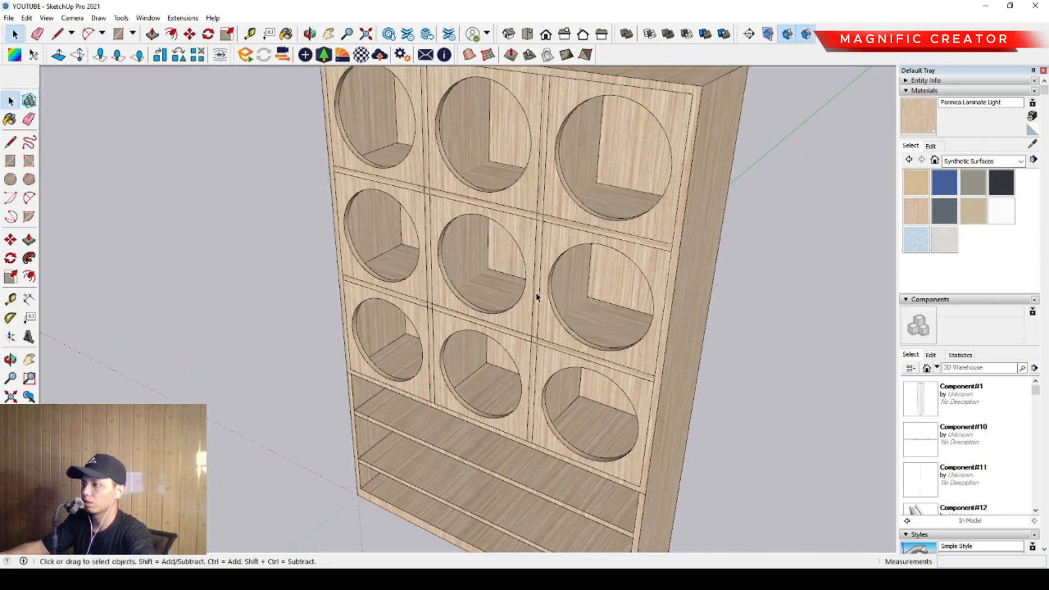
middle_drag(539, 281, 503, 407)
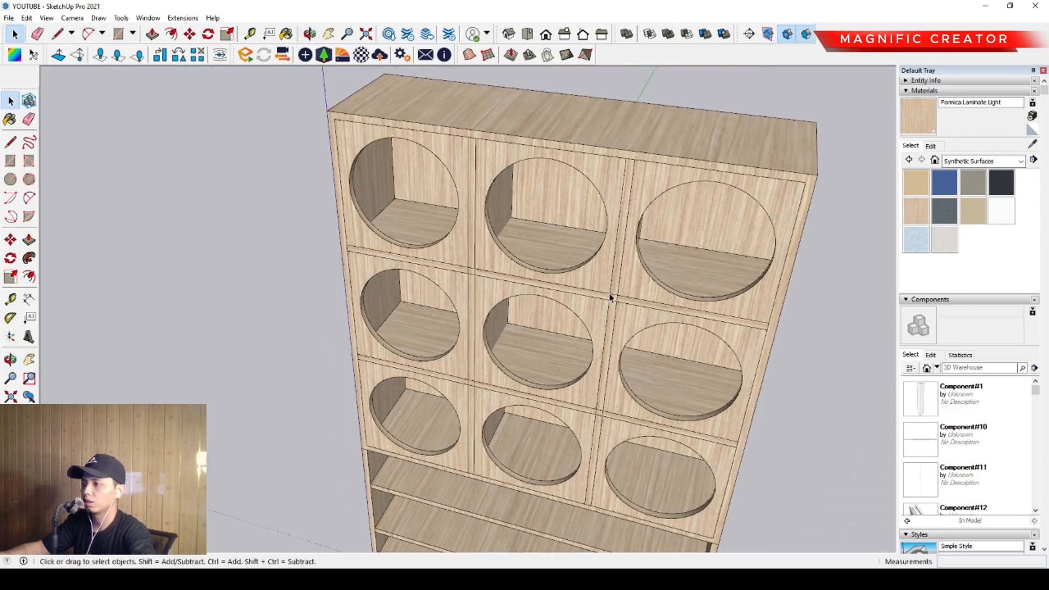
click(620, 166)
scroll(620, 166, up, 2)
middle_drag(620, 167, 543, 269)
scroll(625, 253, up, 2)
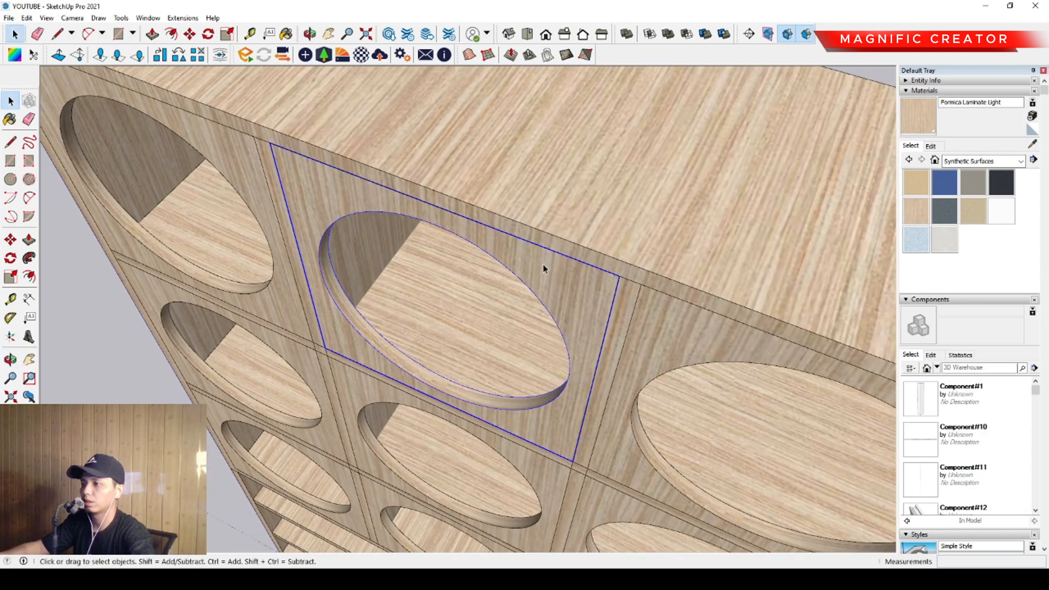
click(11, 259)
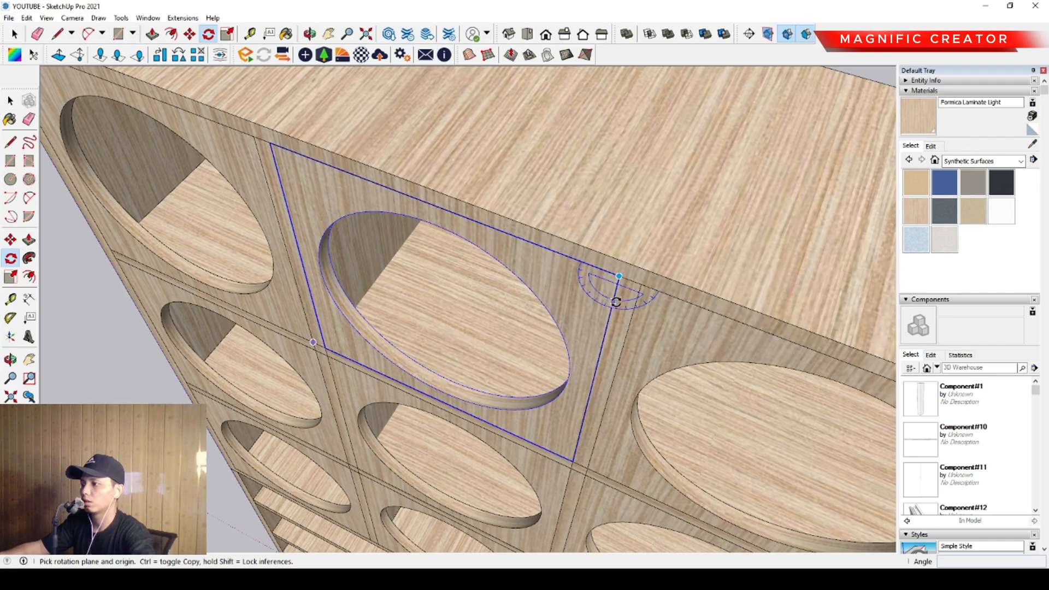
click(576, 261)
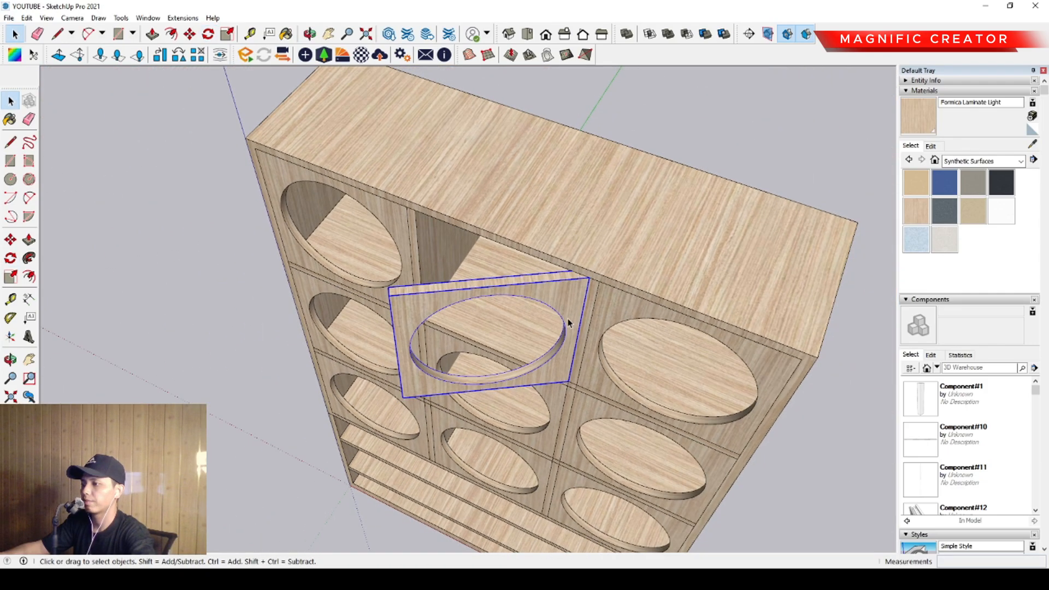
Rotate the bottom-left round-opening door outward about its left vertical edge so it stands partly open.
middle_drag(569, 323, 668, 250)
scroll(668, 251, up, 1)
shift+middle_drag(510, 390, 592, 346)
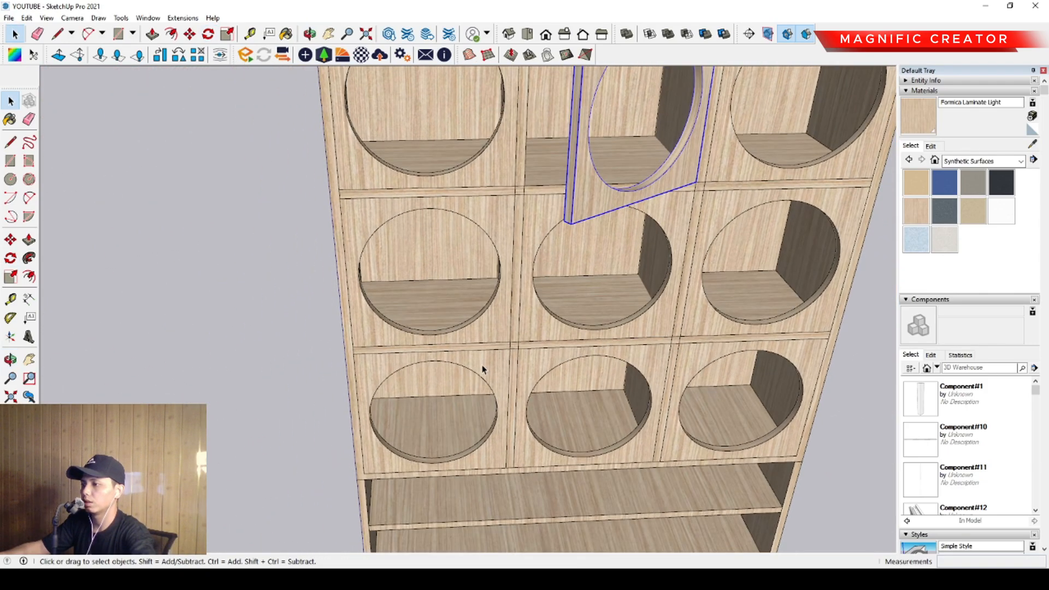
scroll(483, 368, up, 1)
click(482, 383)
scroll(480, 368, up, 3)
middle_drag(481, 368, 469, 323)
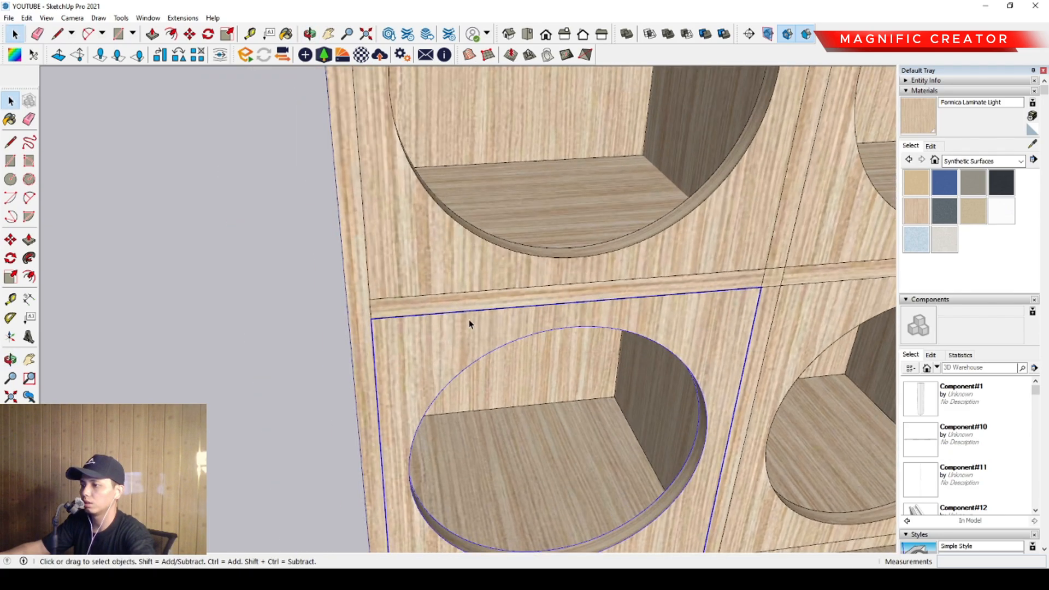
scroll(442, 315, up, 2)
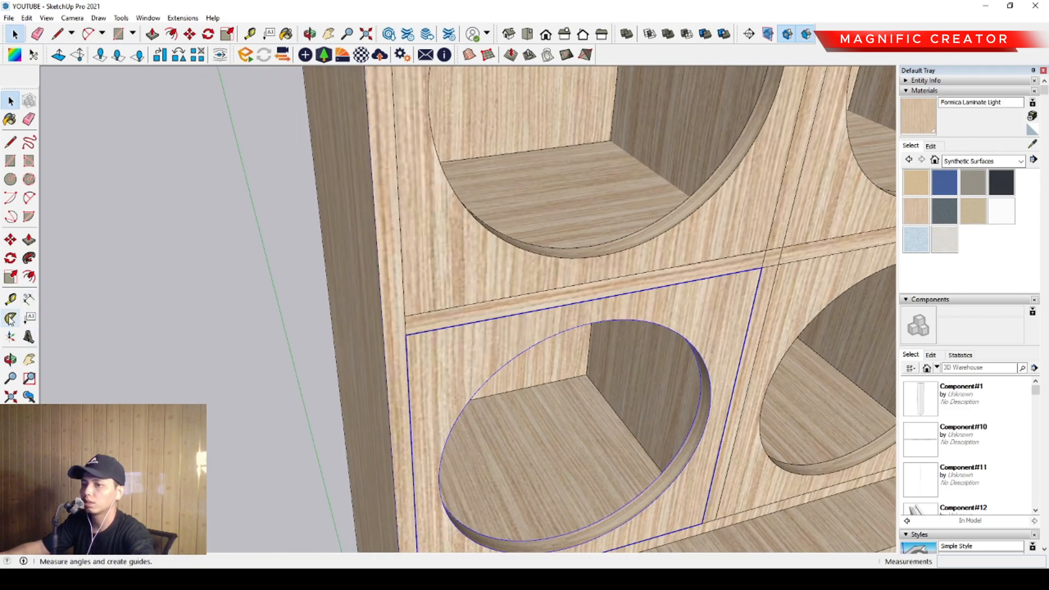
click(10, 258)
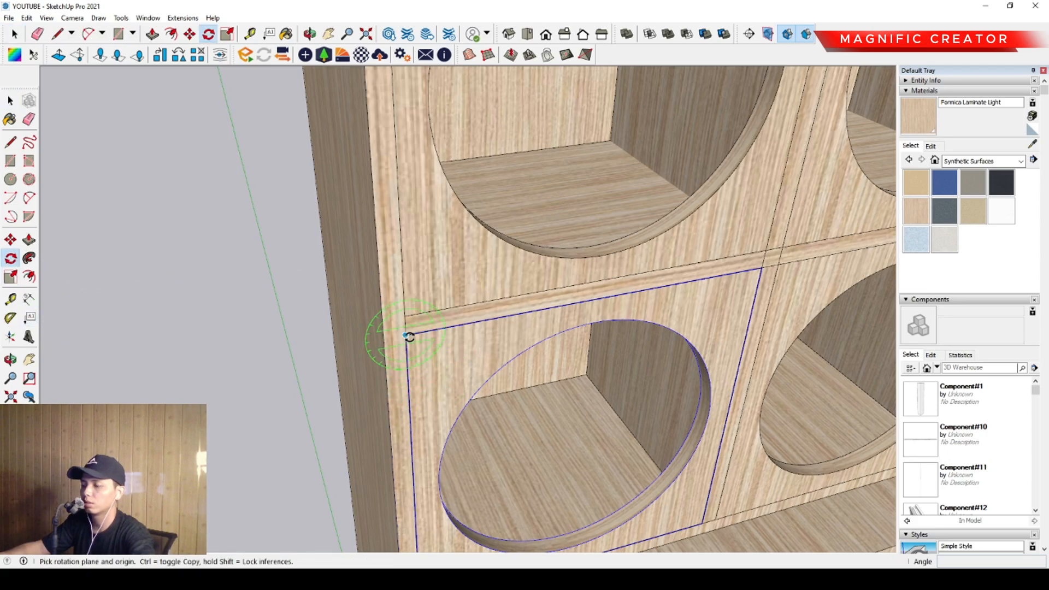
click(472, 322)
scroll(480, 323, down, 1)
click(494, 344)
key(space)
scroll(495, 345, down, 3)
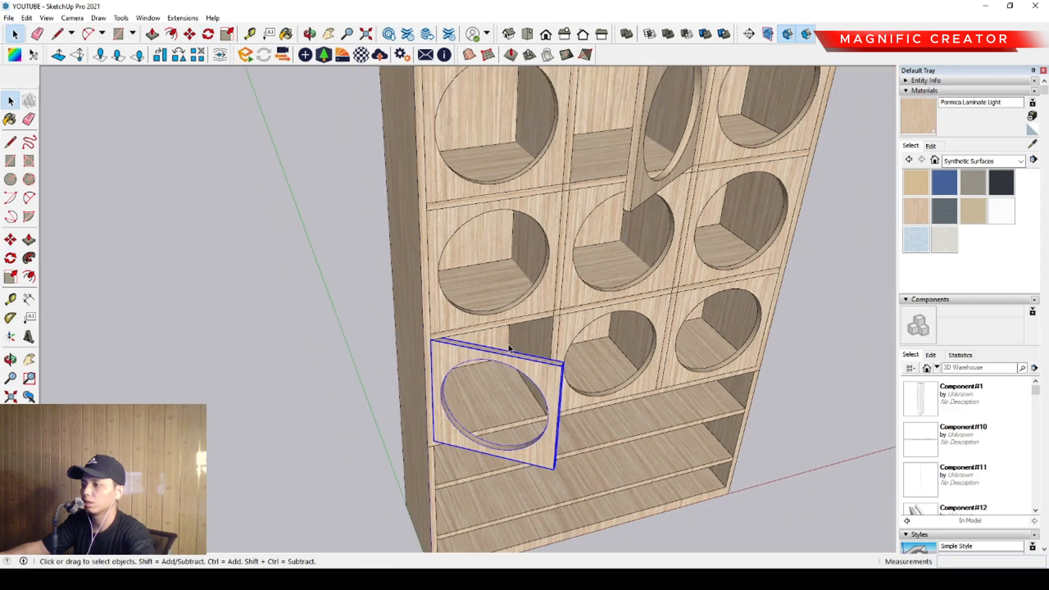
Swing the right-hand door of the middle row wide open about its right vertical edge.
scroll(509, 348, down, 4)
middle_drag(509, 348, 550, 365)
scroll(529, 321, up, 2)
click(562, 300)
scroll(632, 273, up, 2)
shift+middle_drag(635, 276, 568, 304)
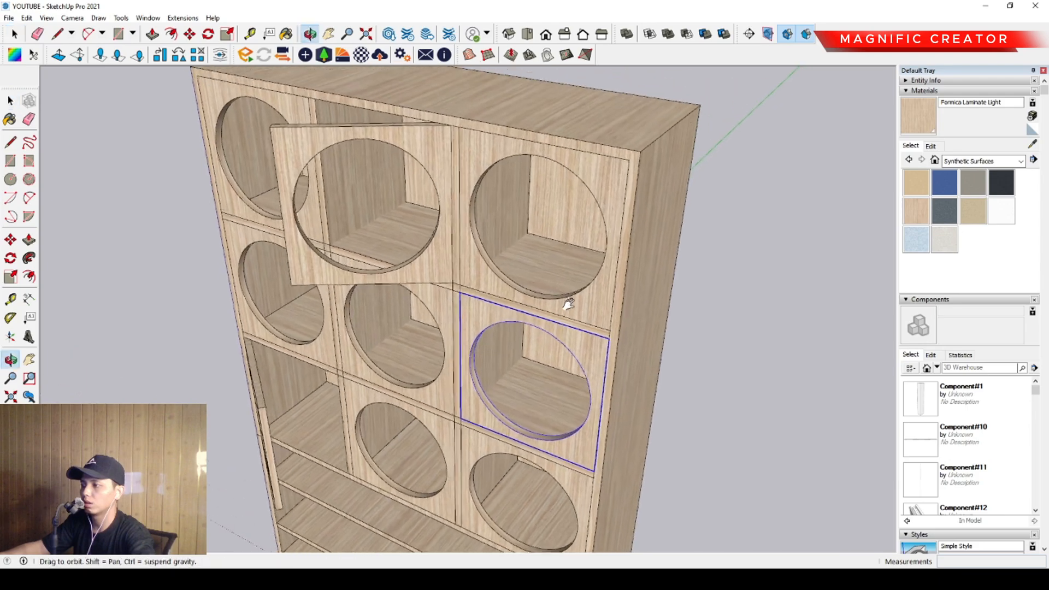
scroll(604, 346, up, 5)
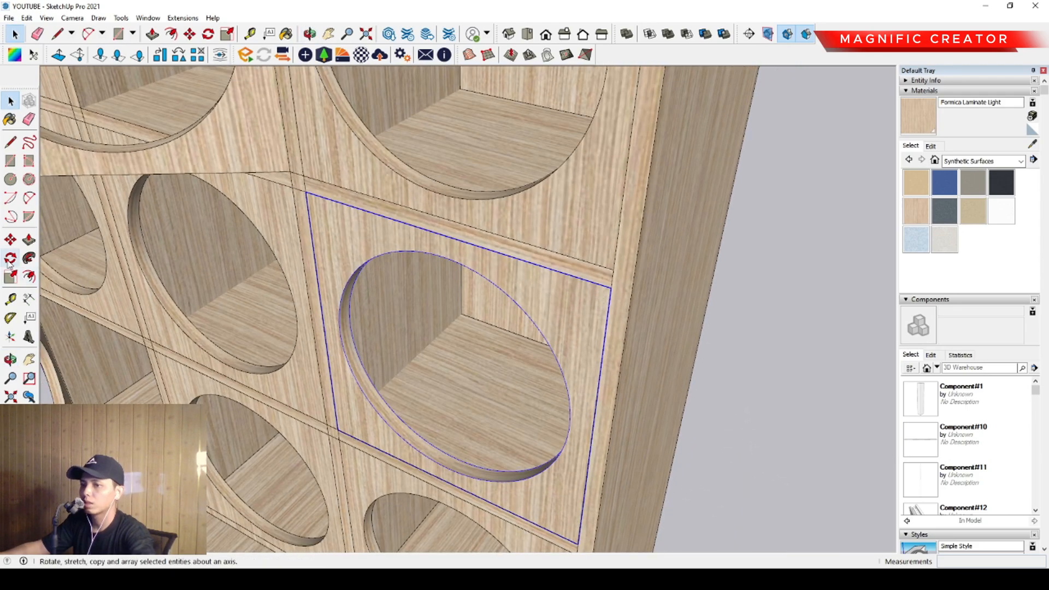
scroll(608, 291, up, 1)
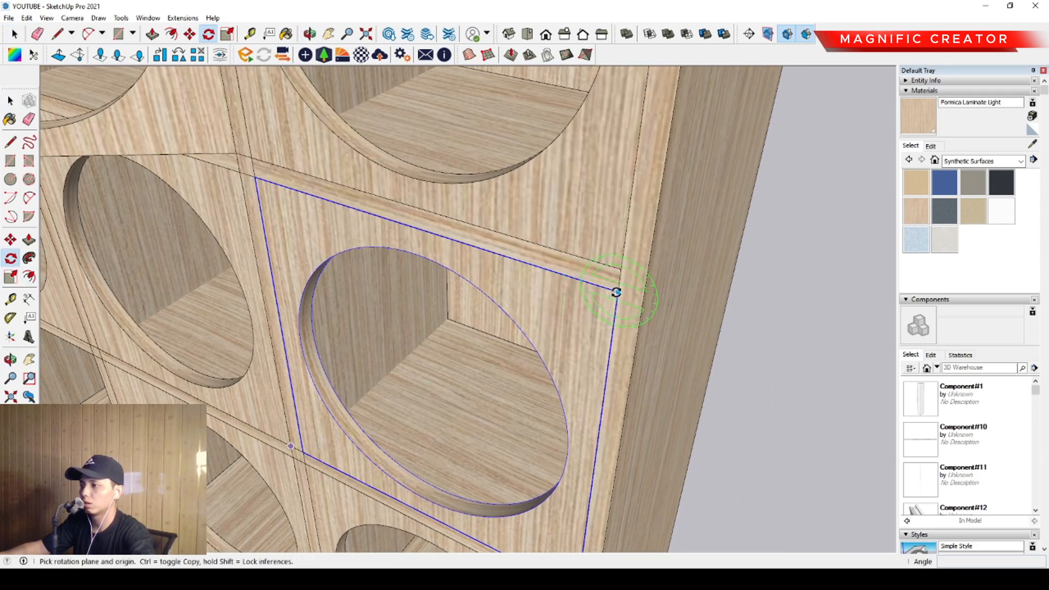
click(595, 282)
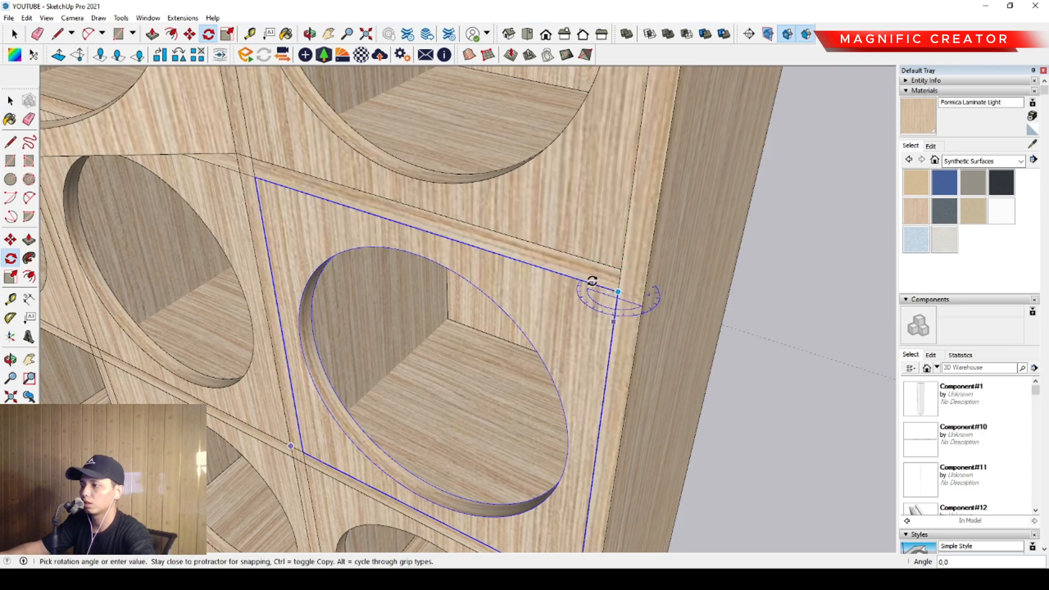
scroll(552, 288, down, 3)
click(623, 330)
key(space)
scroll(589, 323, down, 3)
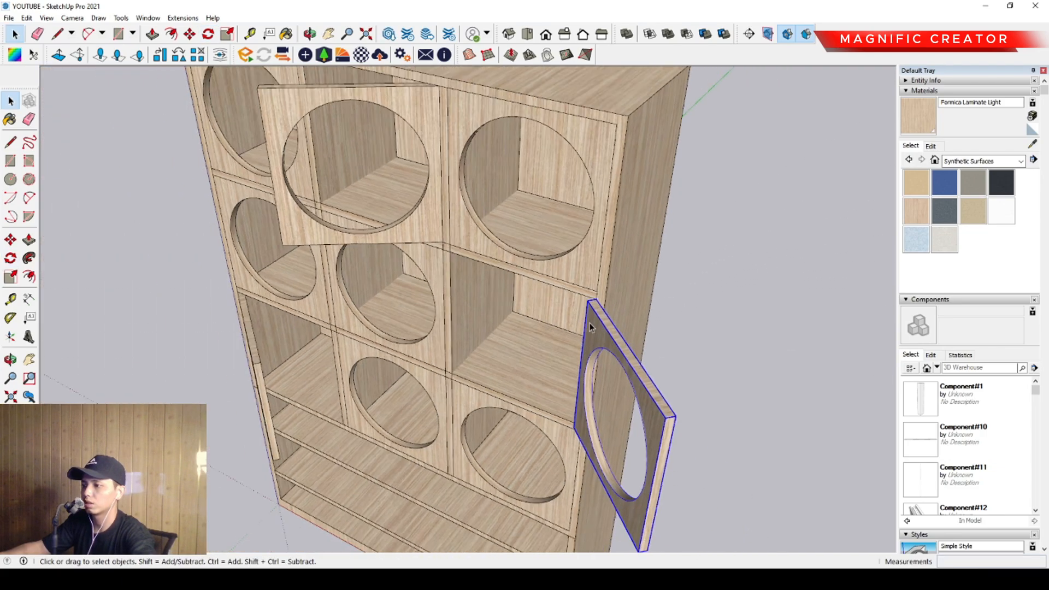
Turn on shadow display for the cabinet model.
middle_drag(589, 323, 606, 214)
middle_drag(593, 271, 624, 298)
scroll(449, 229, up, 2)
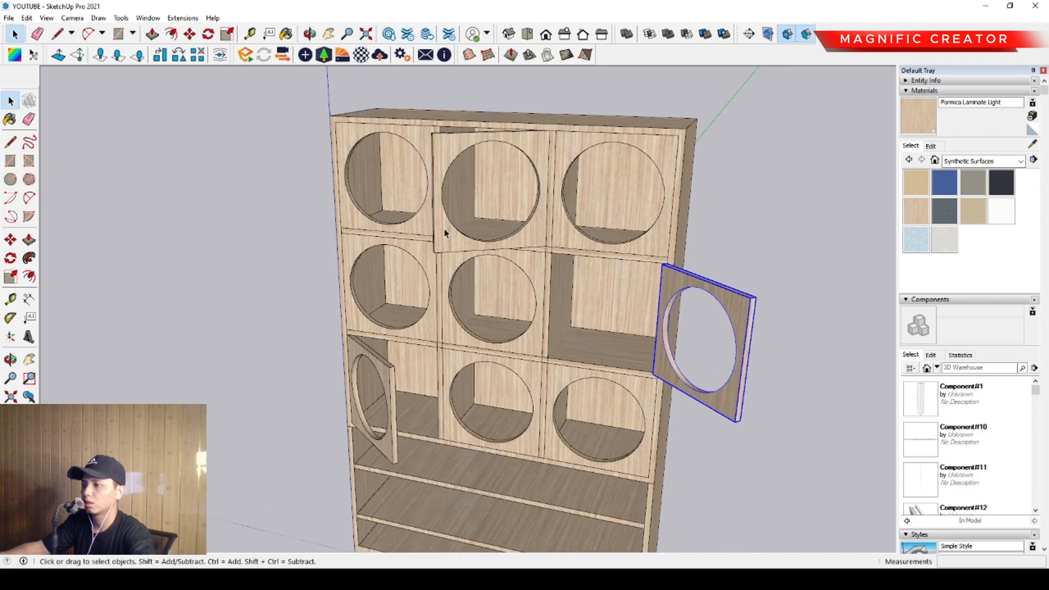
middle_drag(445, 234, 562, 241)
scroll(519, 224, down, 3)
middle_drag(597, 272, 794, 233)
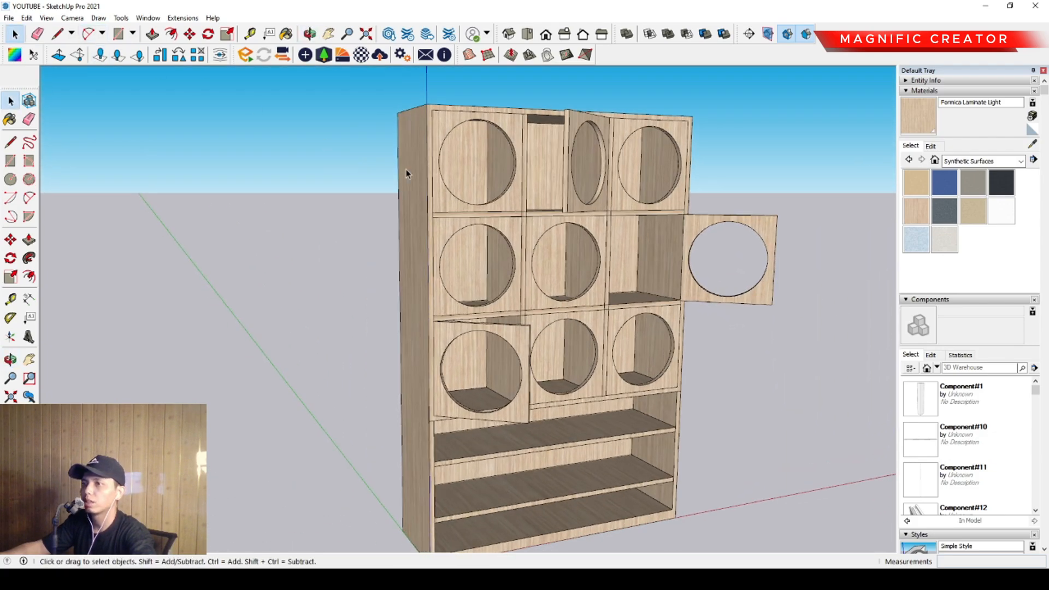
click(70, 148)
scroll(548, 328, up, 1)
shift+middle_drag(556, 338, 554, 315)
scroll(578, 311, down, 1)
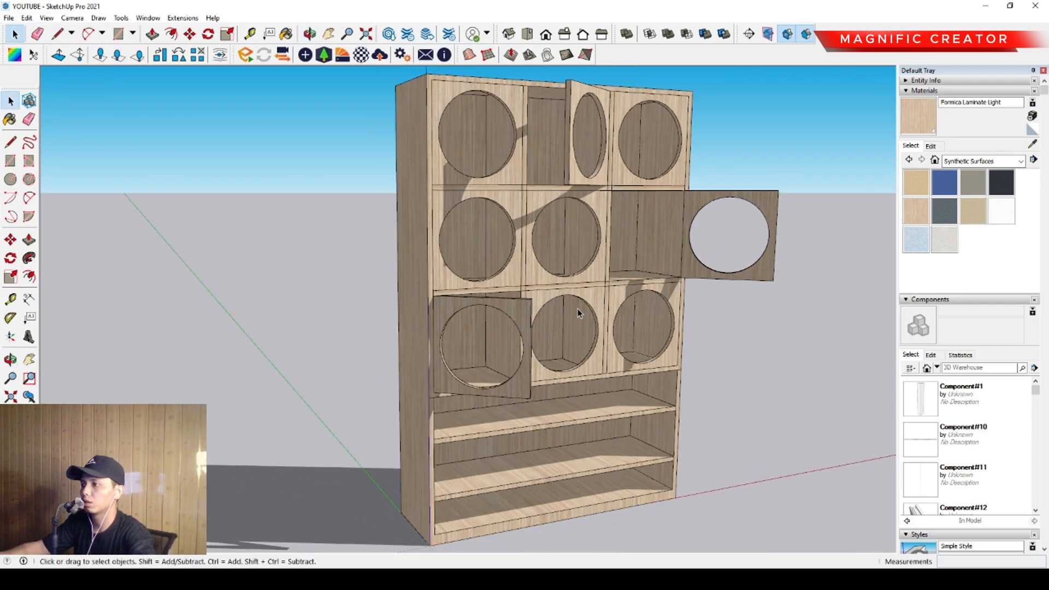
Open the shadow settings and set the sun time to 14:56 and the date to 02/14.
scroll(1031, 363, down, 6)
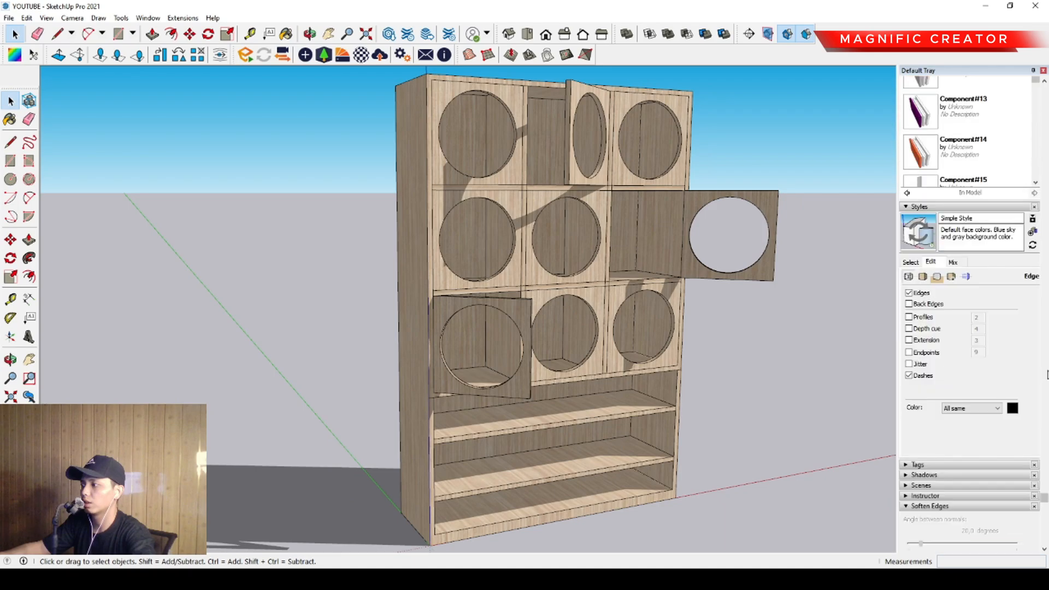
click(908, 210)
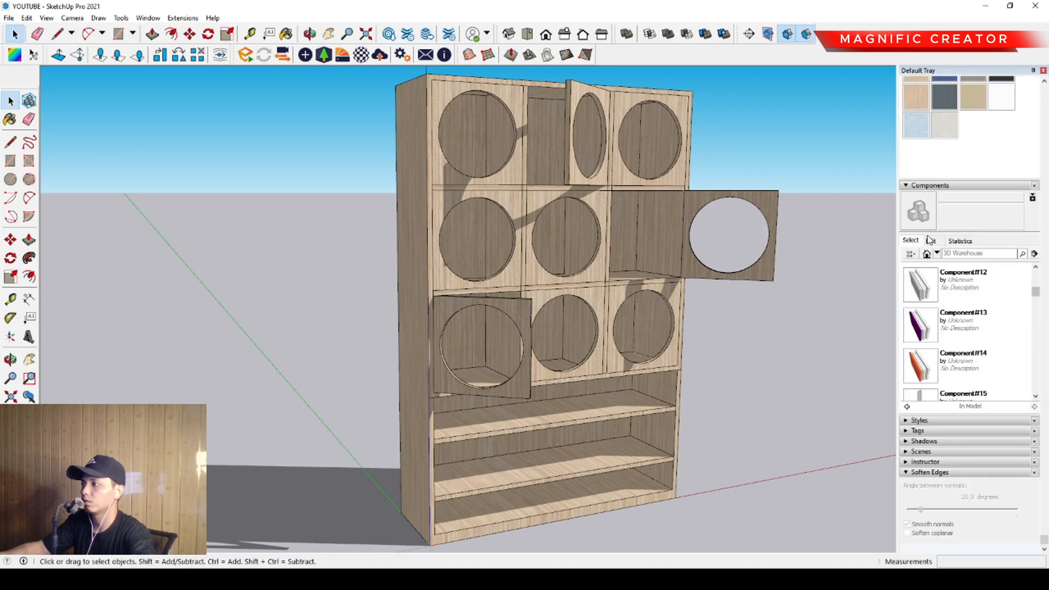
click(908, 186)
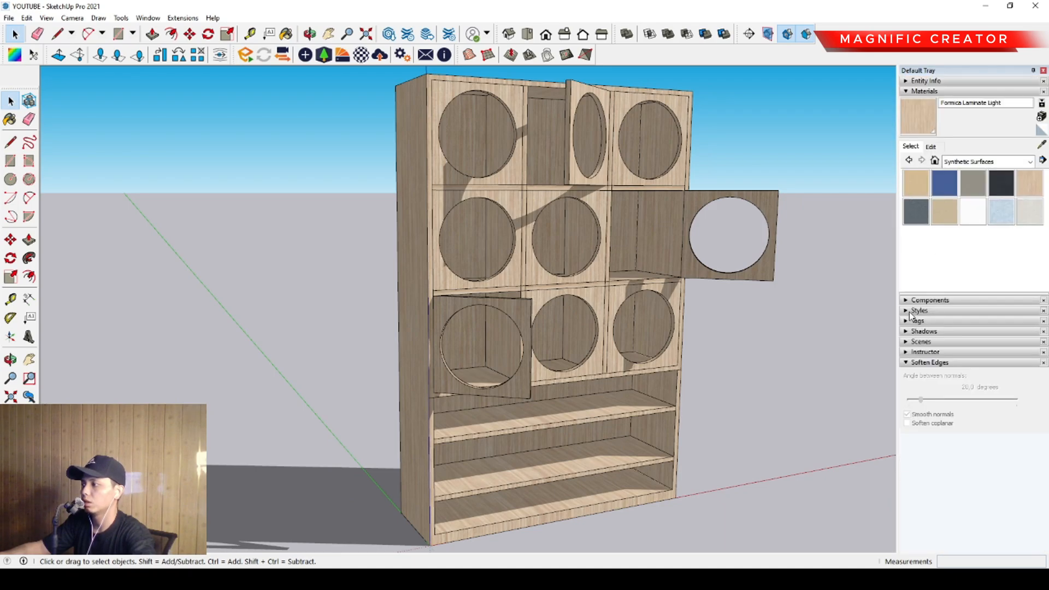
click(907, 332)
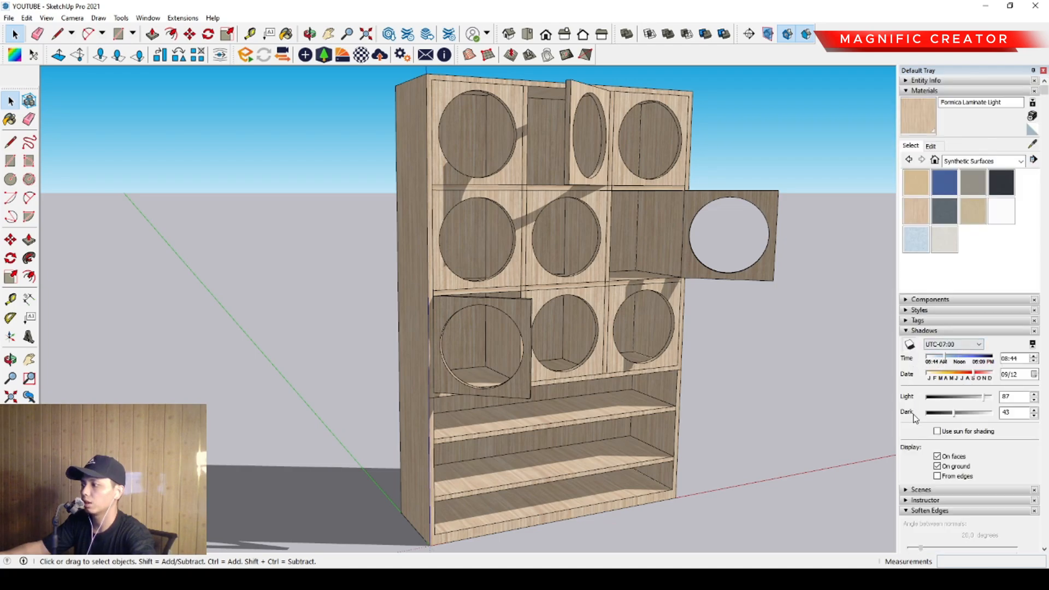
mouse_move(937, 361)
mouse_down()
mouse_move(991, 359)
mouse_move(937, 377)
mouse_up()
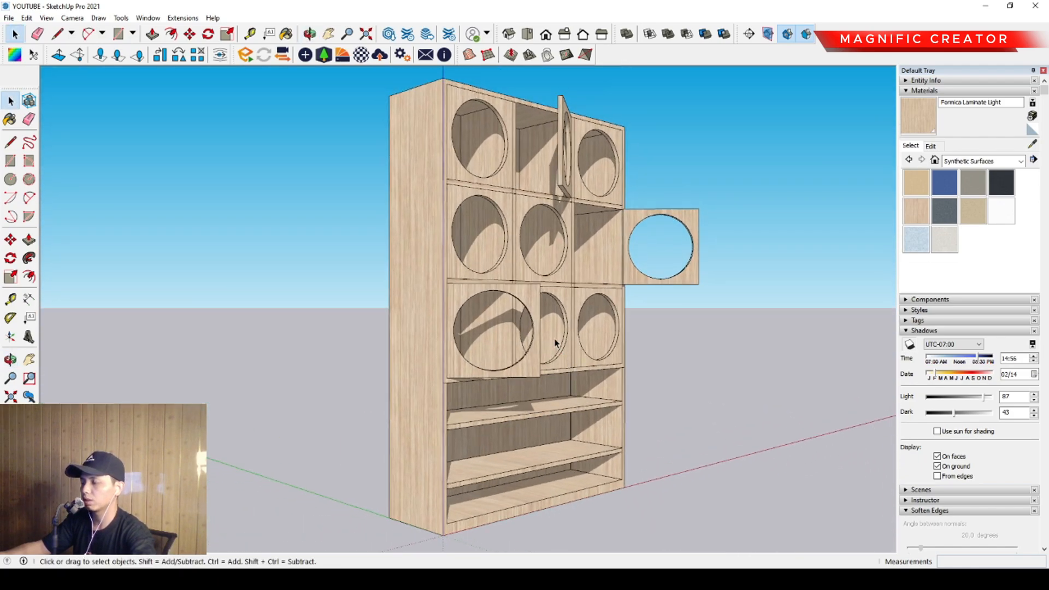
scroll(528, 323, up, 1)
scroll(535, 321, down, 2)
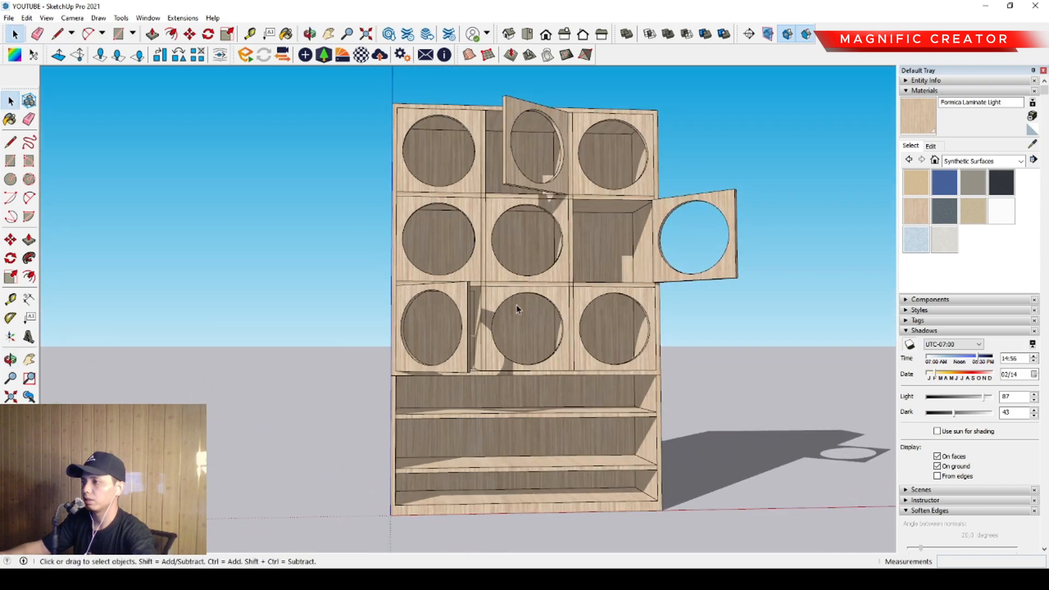